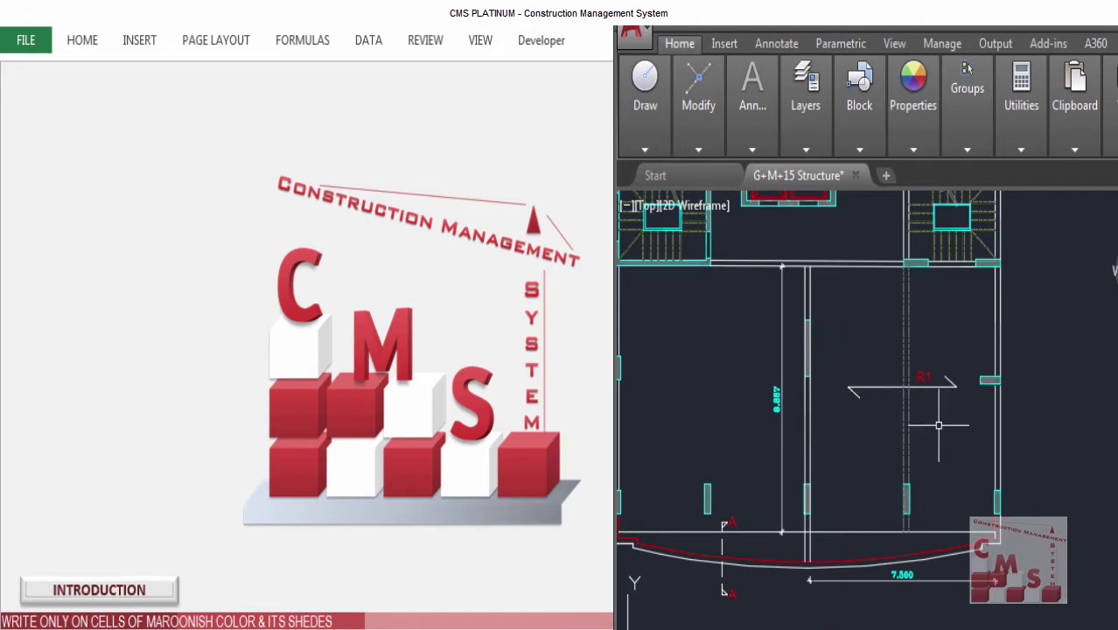
# Step: Open the quantities surveying sheet for ground floor ribs till mezzanine and select its floors count
pyautogui.click(207, 350)
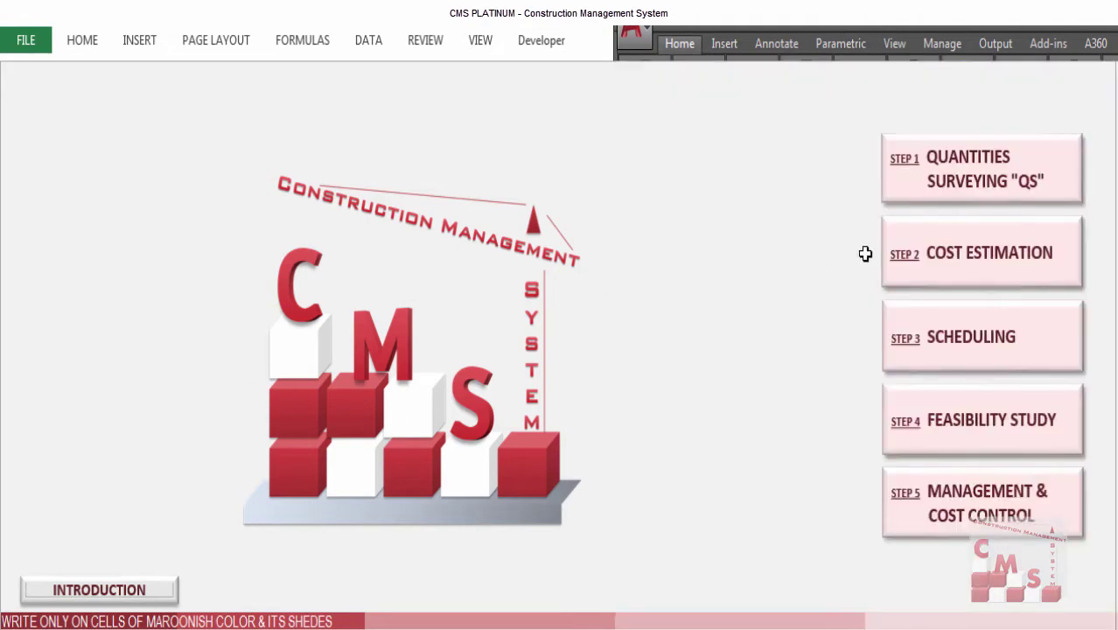
pyautogui.click(974, 194)
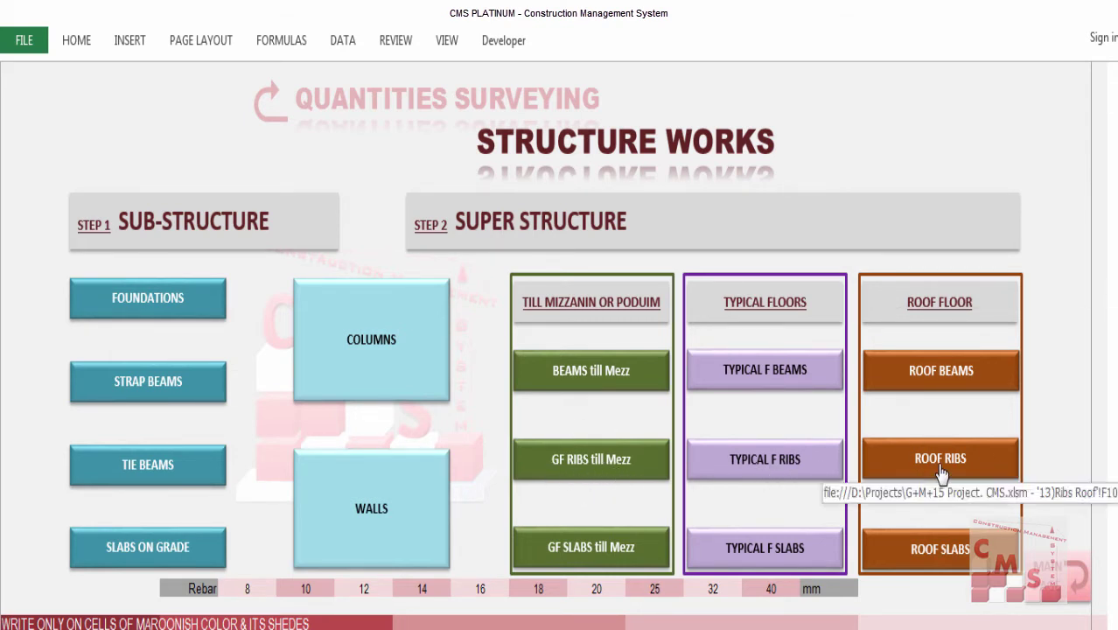
pyautogui.click(625, 458)
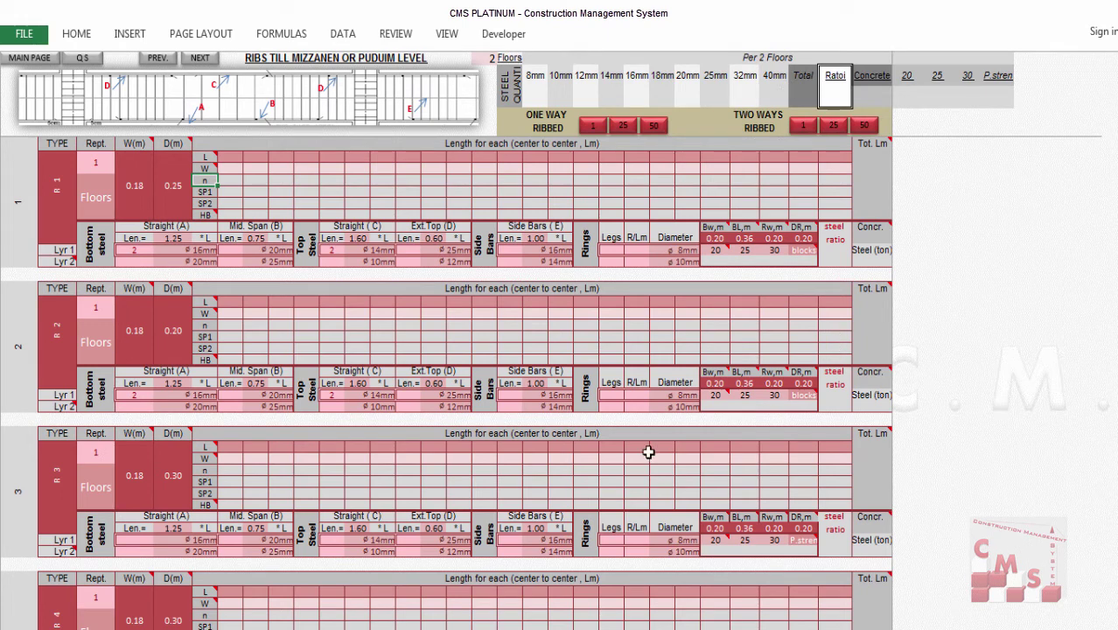
pyautogui.click(484, 57)
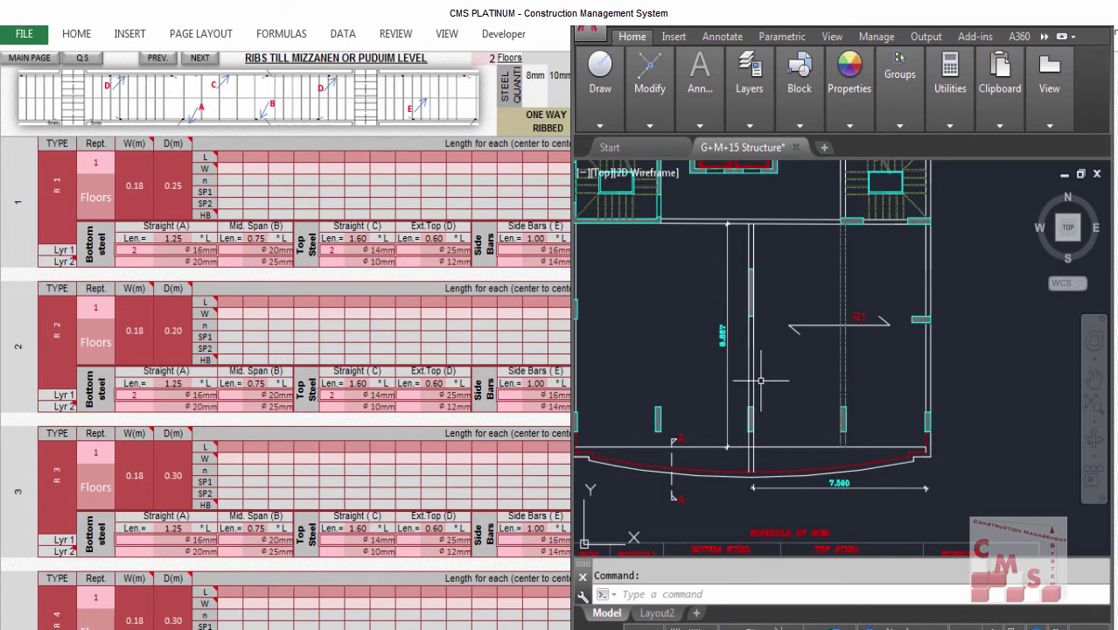
# Step: Switch to AutoCAD and examine the R1 rib area and its direction arrow on the structural floor plan
pyautogui.scroll(-2, 736, 386)
pyautogui.scroll(2, 816, 350)
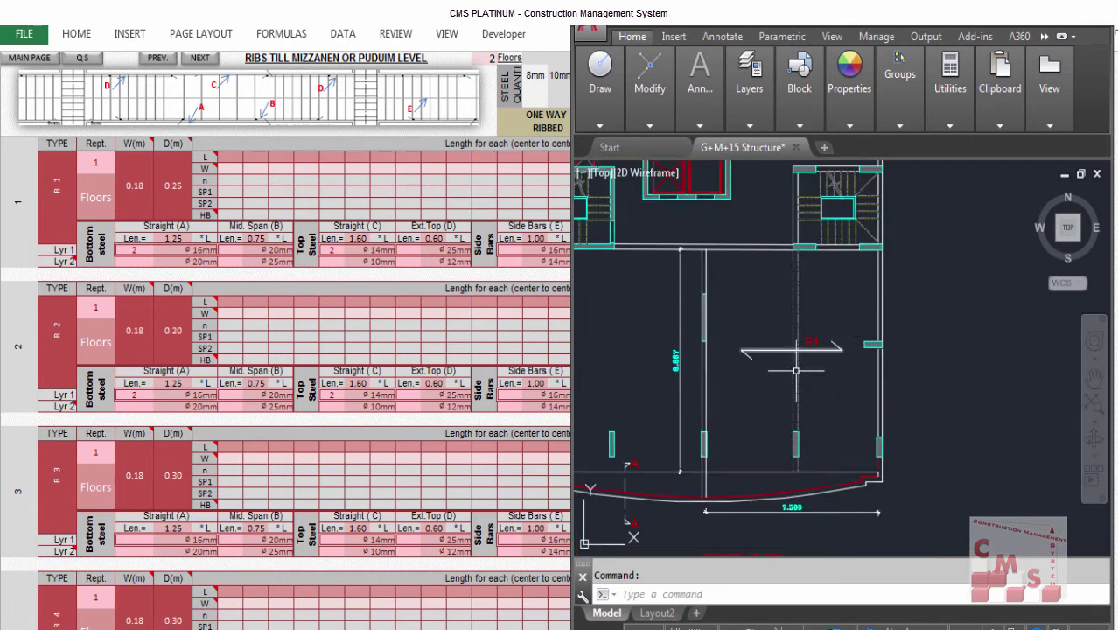
pyautogui.scroll(2, 834, 348)
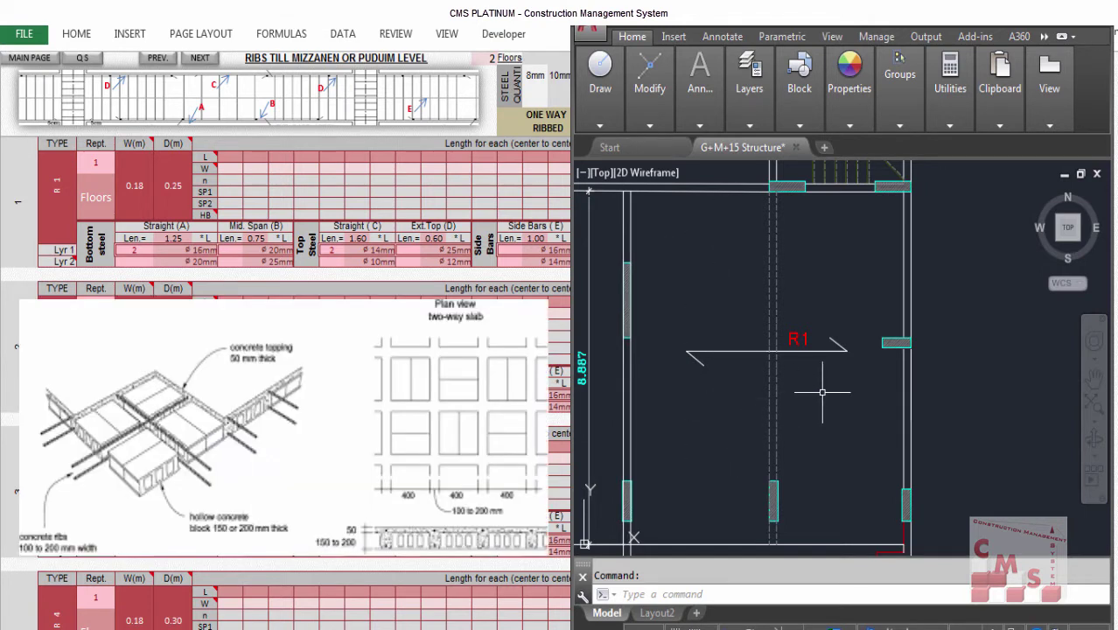
pyautogui.scroll(-4, 823, 389)
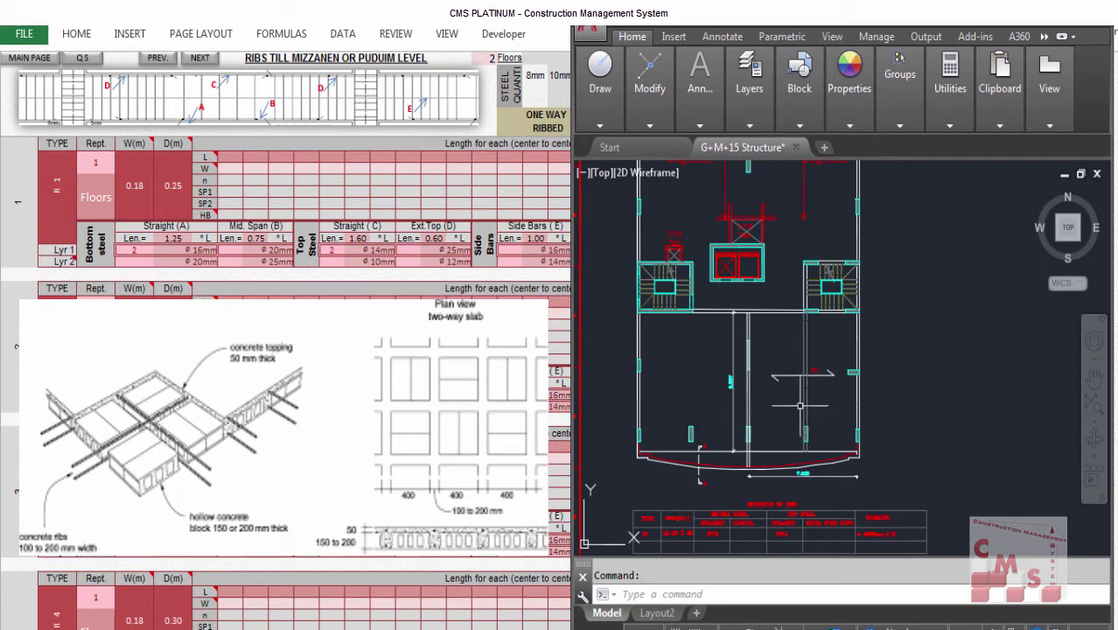
pyautogui.scroll(2, 822, 381)
pyautogui.scroll(3, 822, 367)
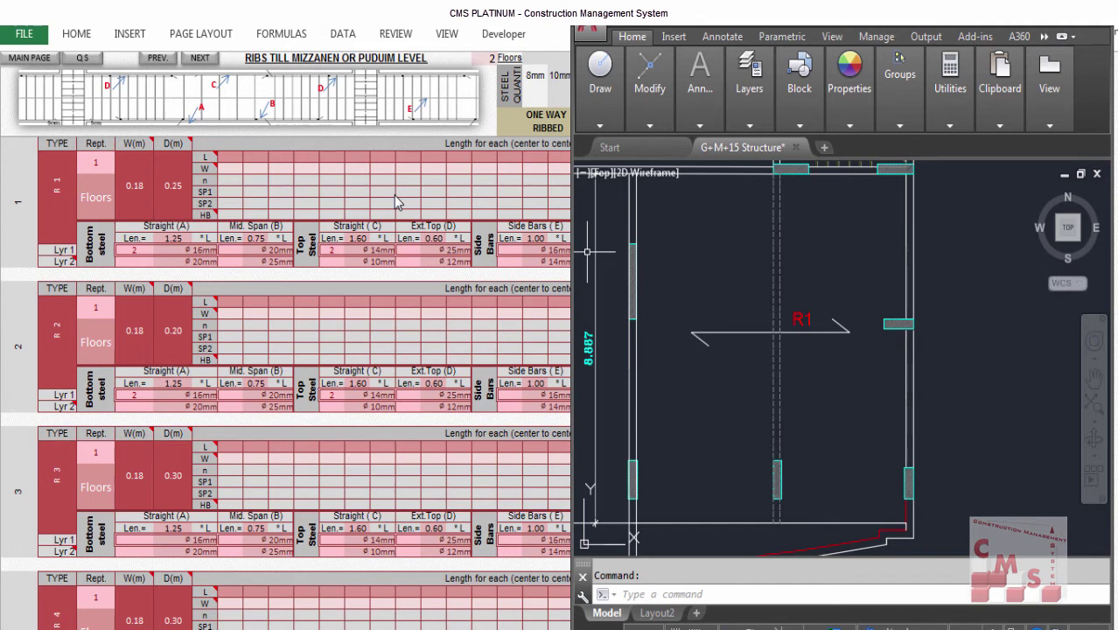
# Step: Switch to the ribs sheet and try a length L of 5 and a width W of 8 in rib type R1's first column
pyautogui.hotkey('alt', 'Tab')
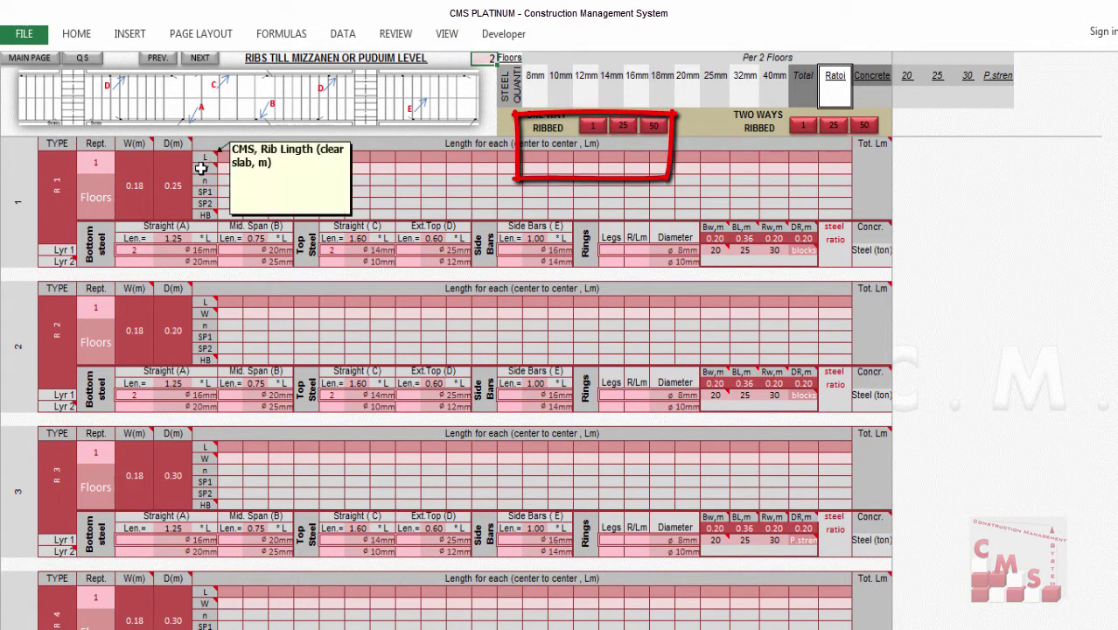
pyautogui.moveTo(204, 157)
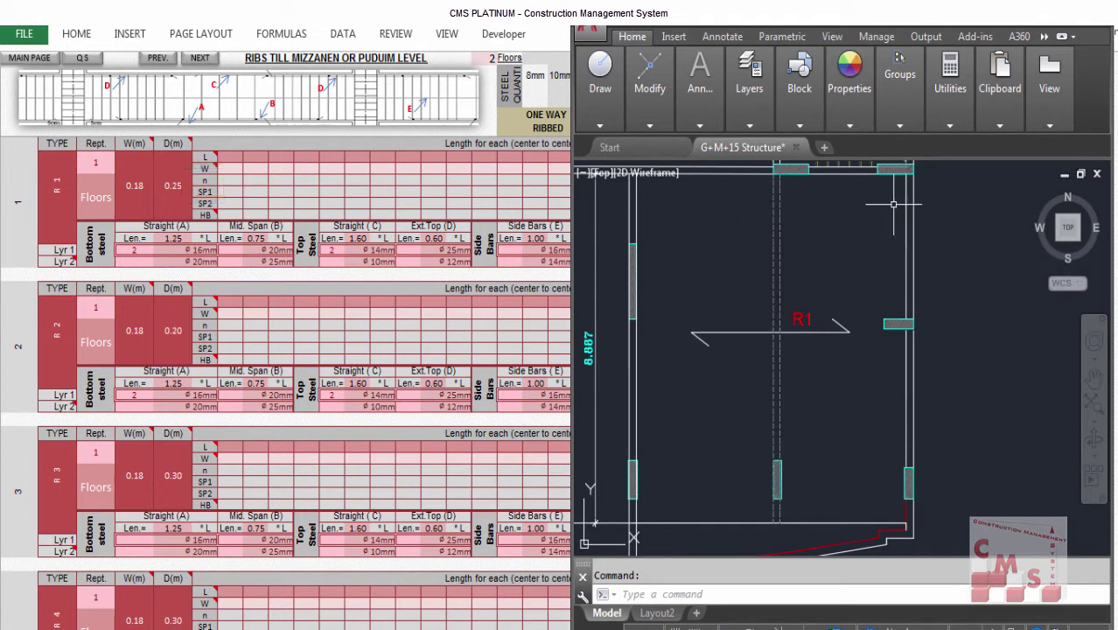
pyautogui.click(262, 159)
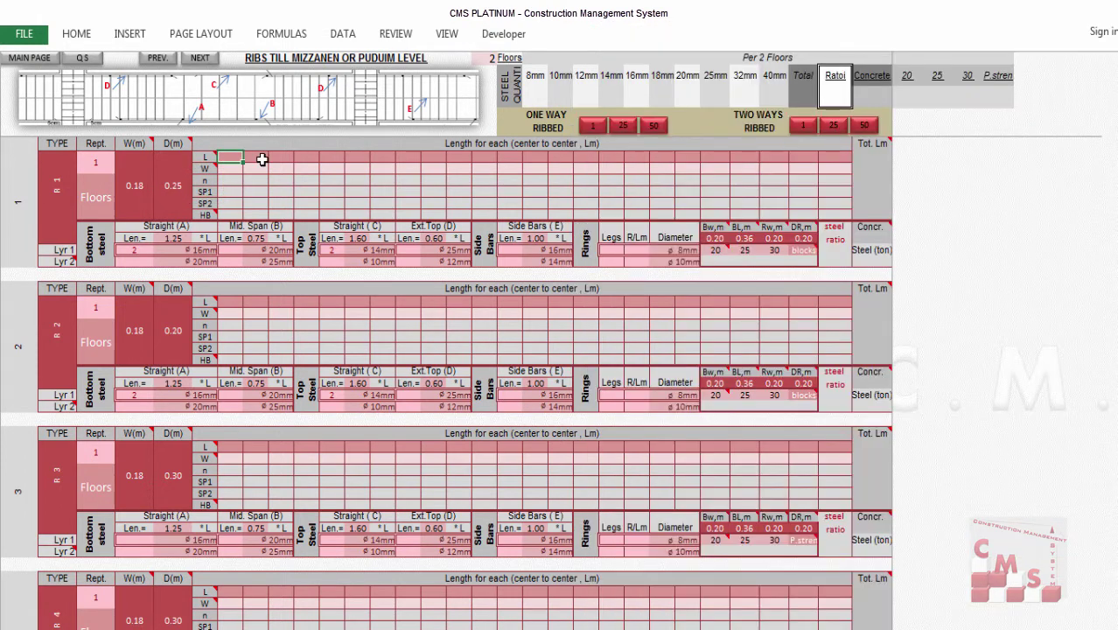
pyautogui.press('F2')
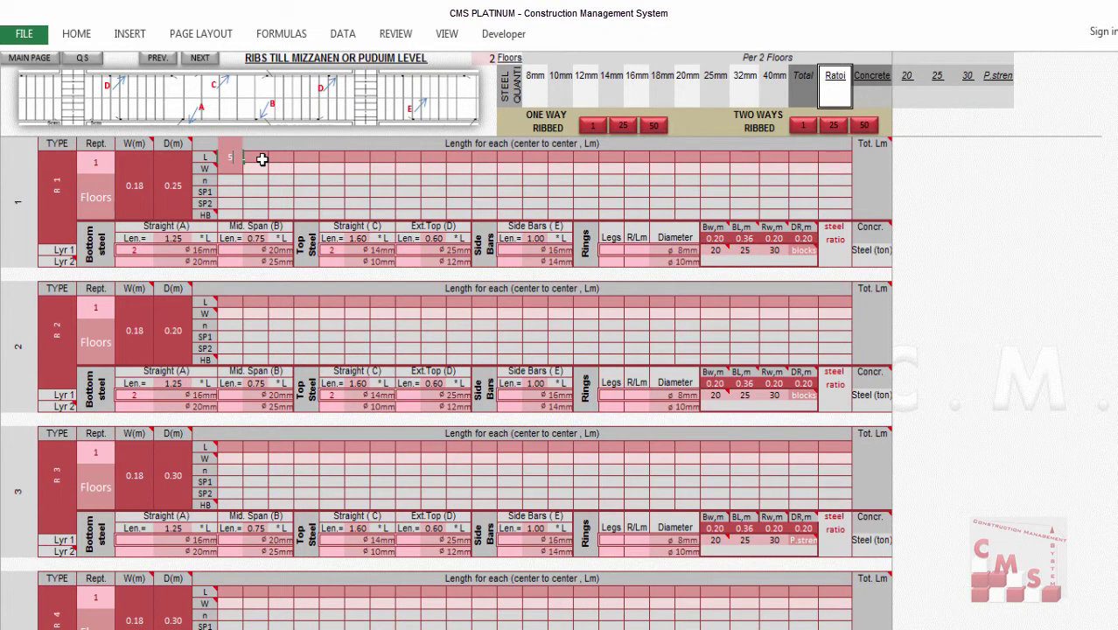
pyautogui.press('Return')
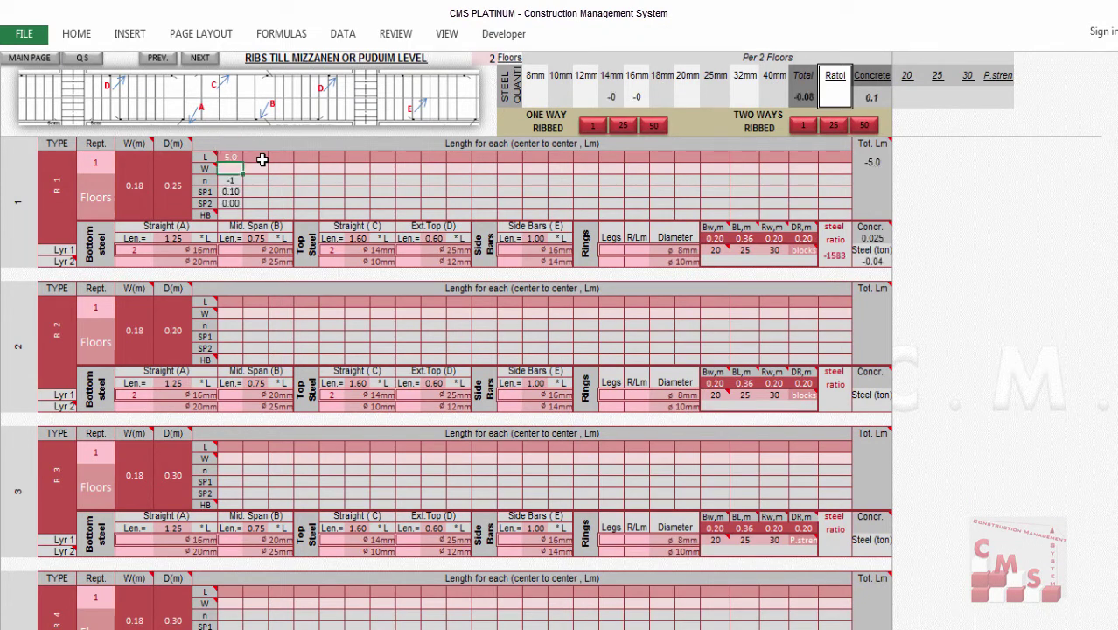
pyautogui.write('8')
pyautogui.press('Return')
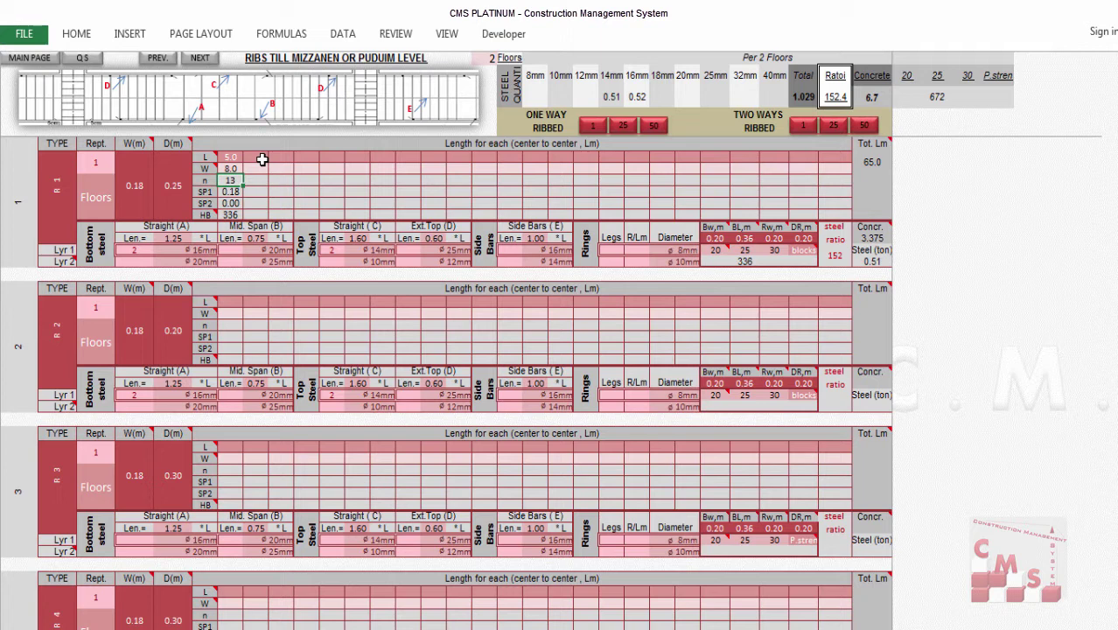
pyautogui.click(229, 167)
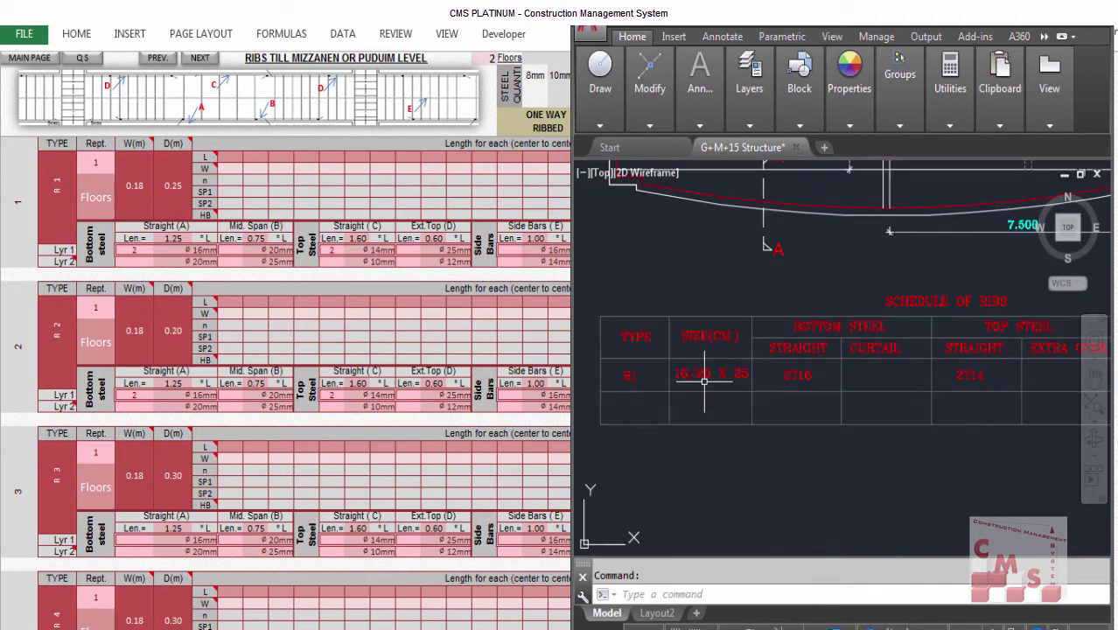
# Step: Switch to AutoCAD and examine R1's size in the schedule of ribs and the dimensions of the rib and block section
pyautogui.scroll(2, 721, 379)
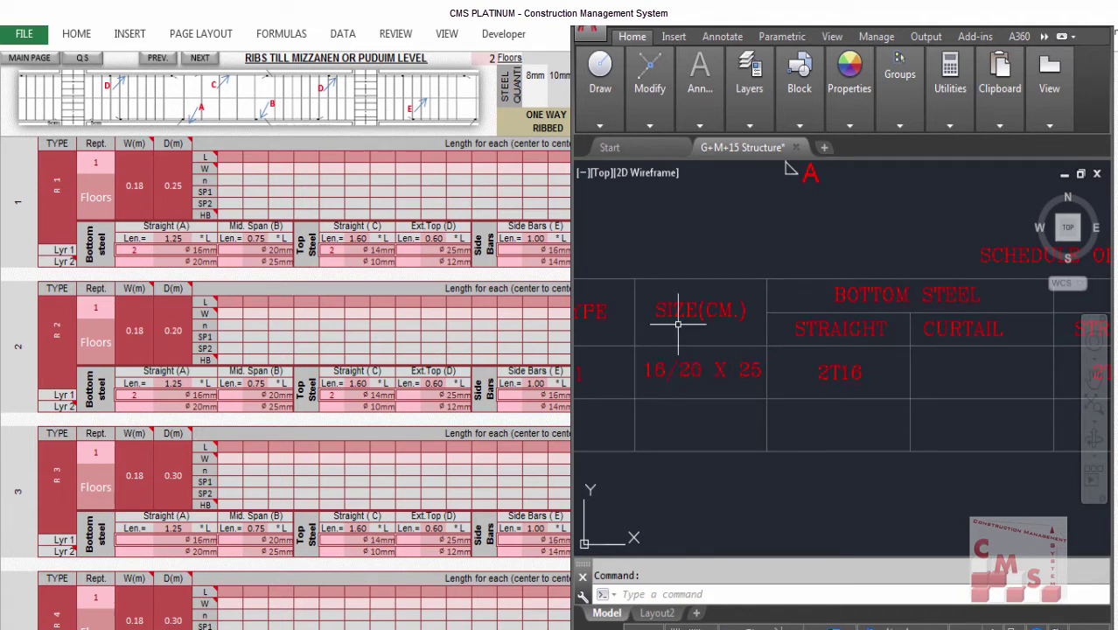
pyautogui.scroll(-3, 674, 307)
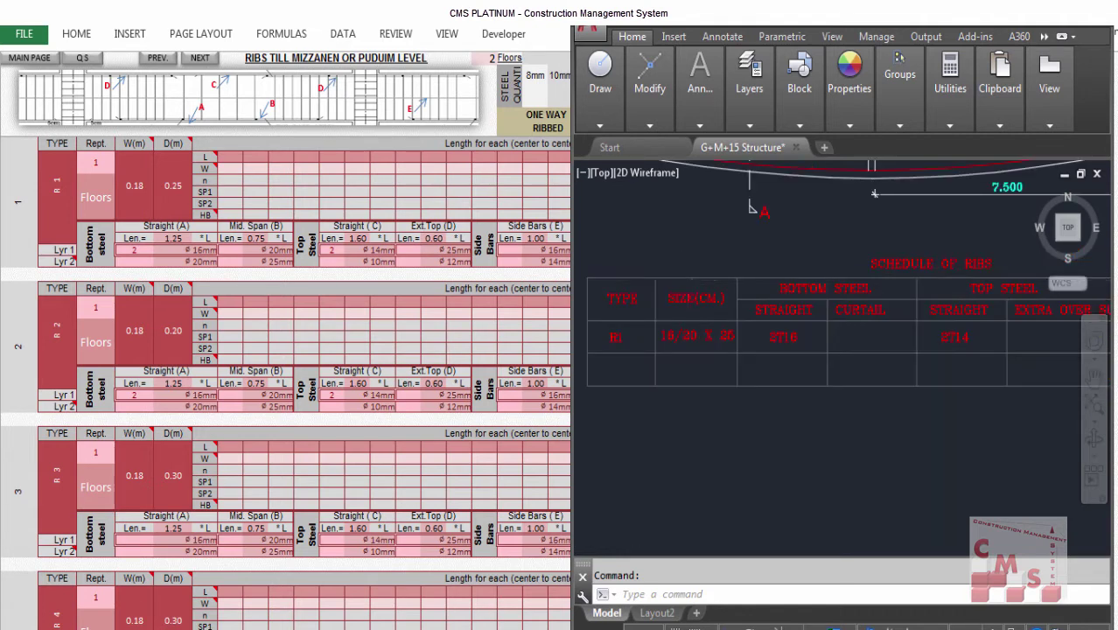
pyautogui.scroll(3, 739, 473)
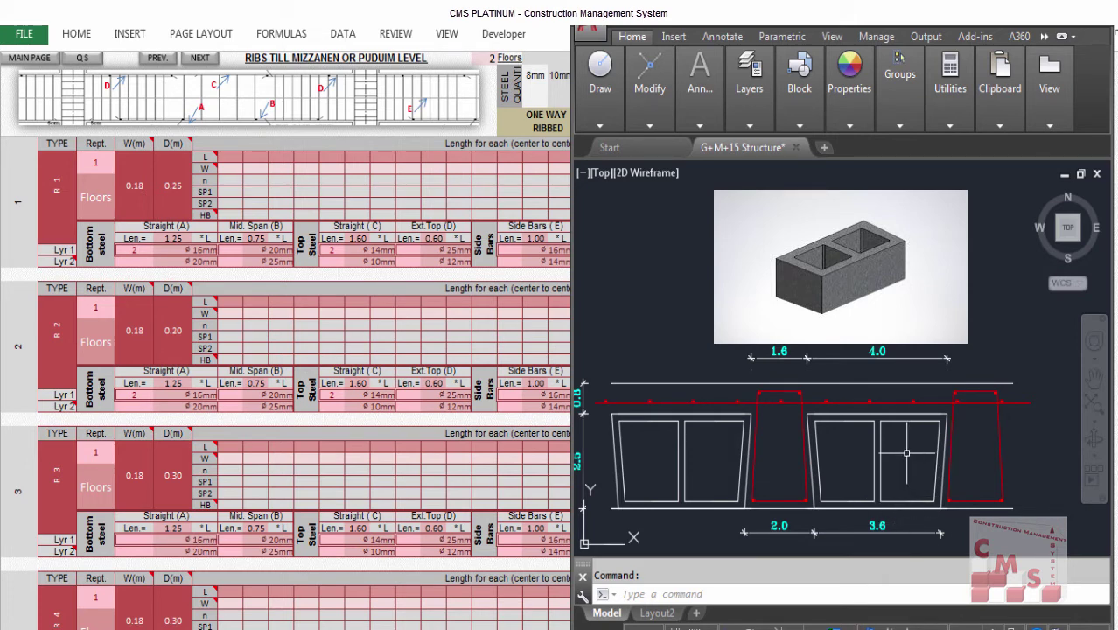
pyautogui.scroll(1, 883, 526)
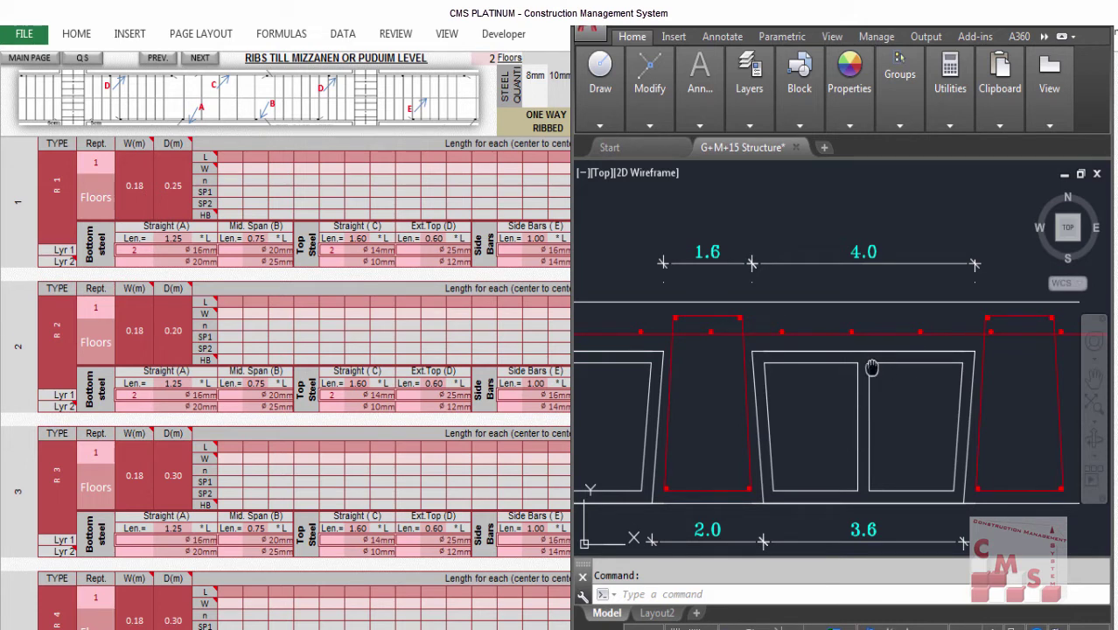
pyautogui.moveTo(875, 372); pyautogui.dragTo(915, 314)
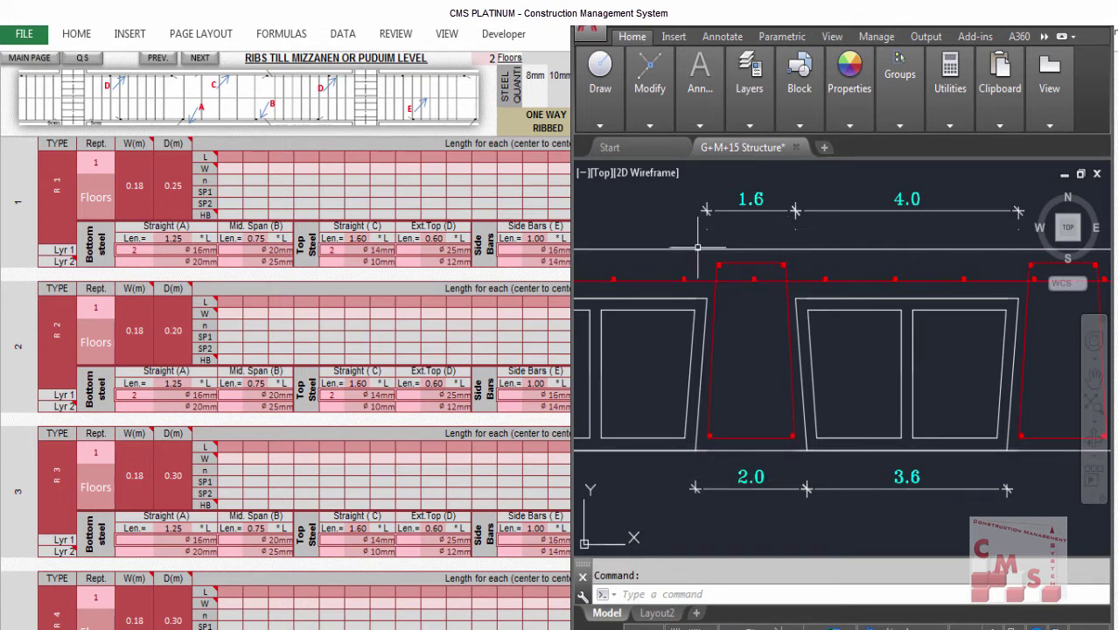
pyautogui.scroll(-2, 948, 320)
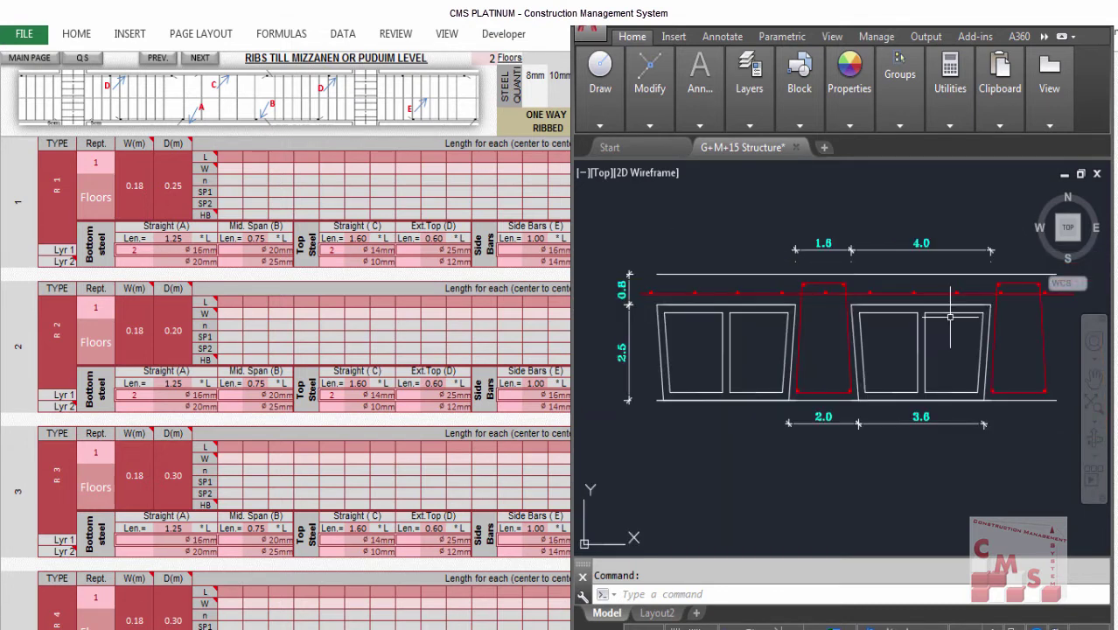
pyautogui.scroll(2, 687, 420)
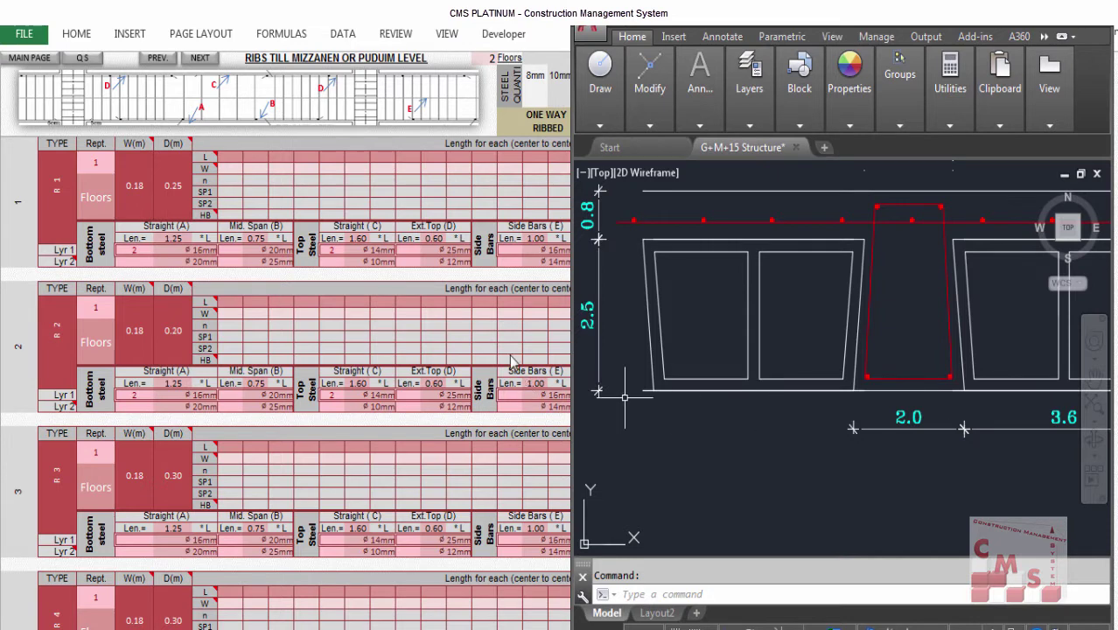
# Step: Switch back to the ribs sheet and check rib type R1's width W and depth D cells
pyautogui.click(466, 326)
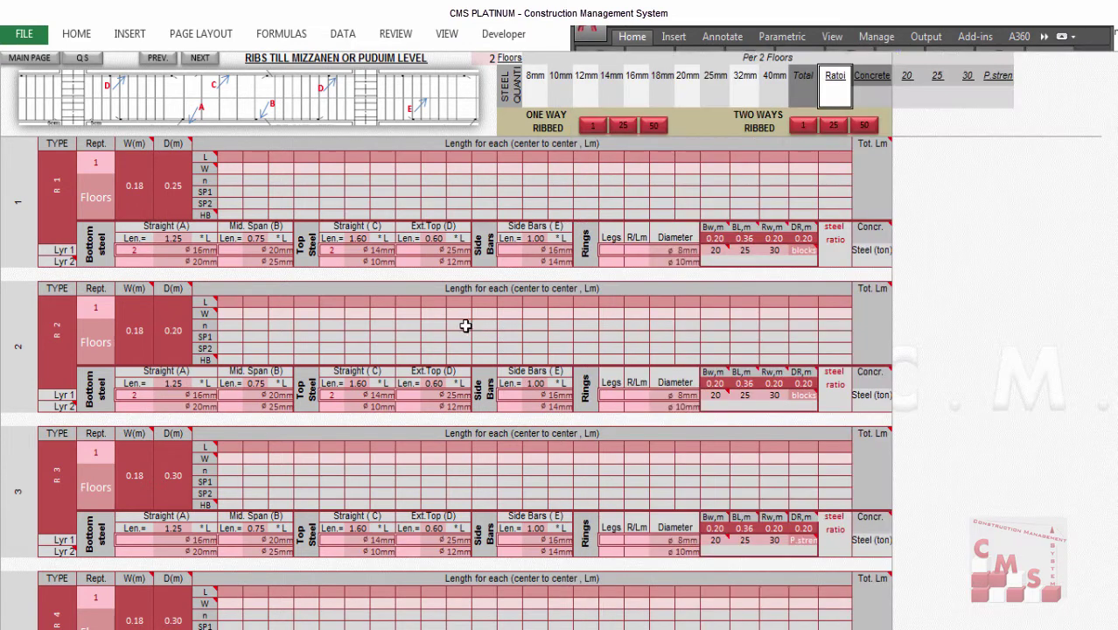
pyautogui.click(145, 200)
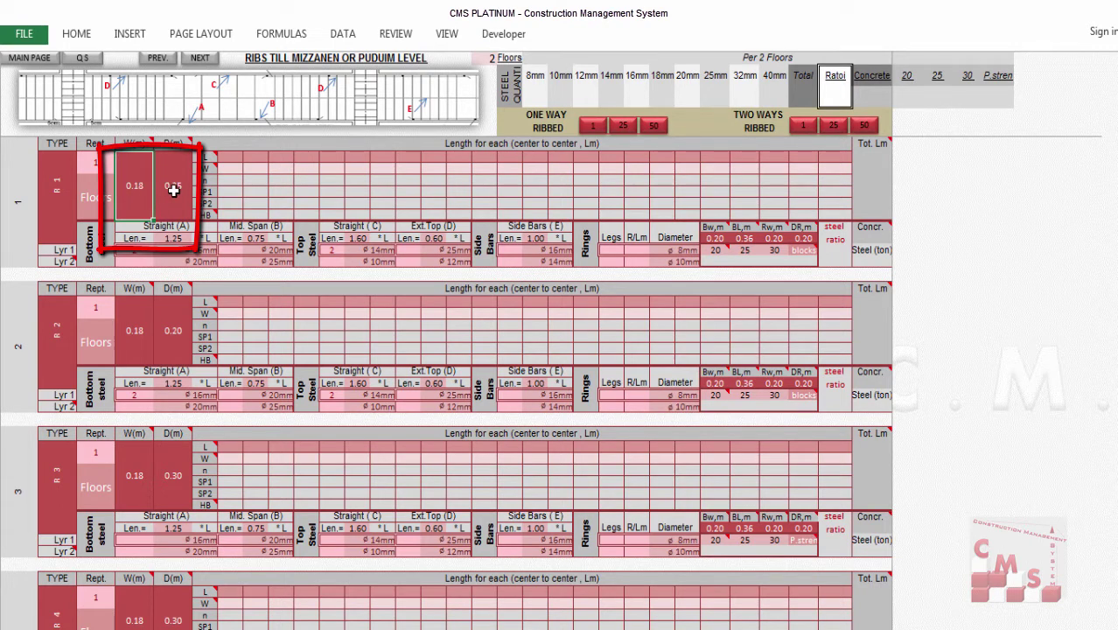
pyautogui.click(162, 185)
pyautogui.moveTo(179, 142)
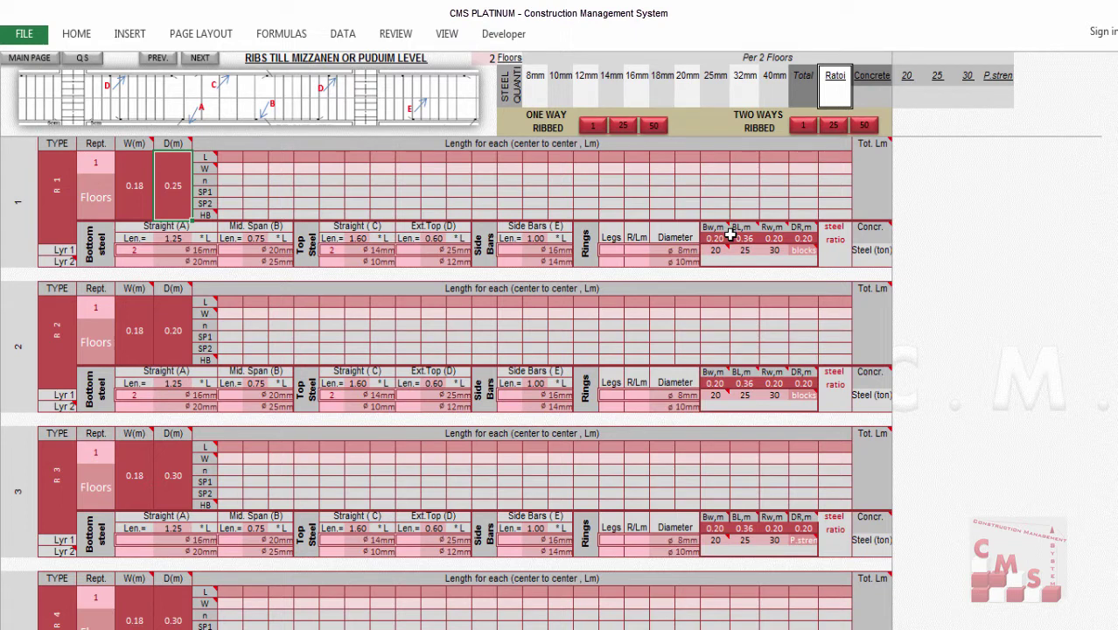
# Step: Review R1's block width, block length and rib width inputs (Bw, BL, Rw) and their cell notes
pyautogui.moveTo(714, 234)
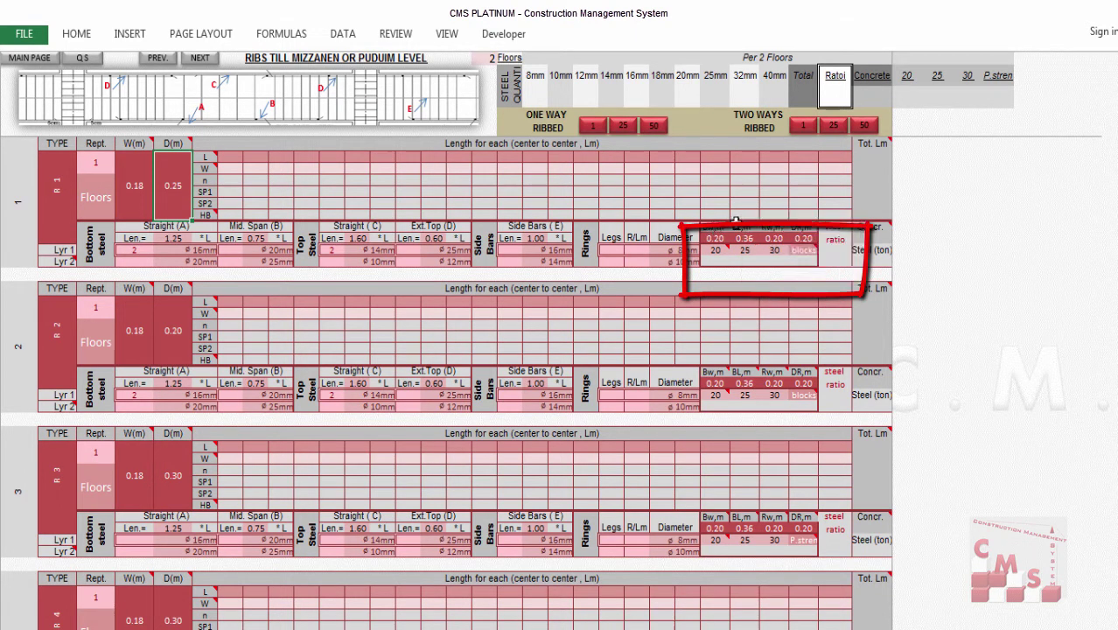
pyautogui.click(716, 240)
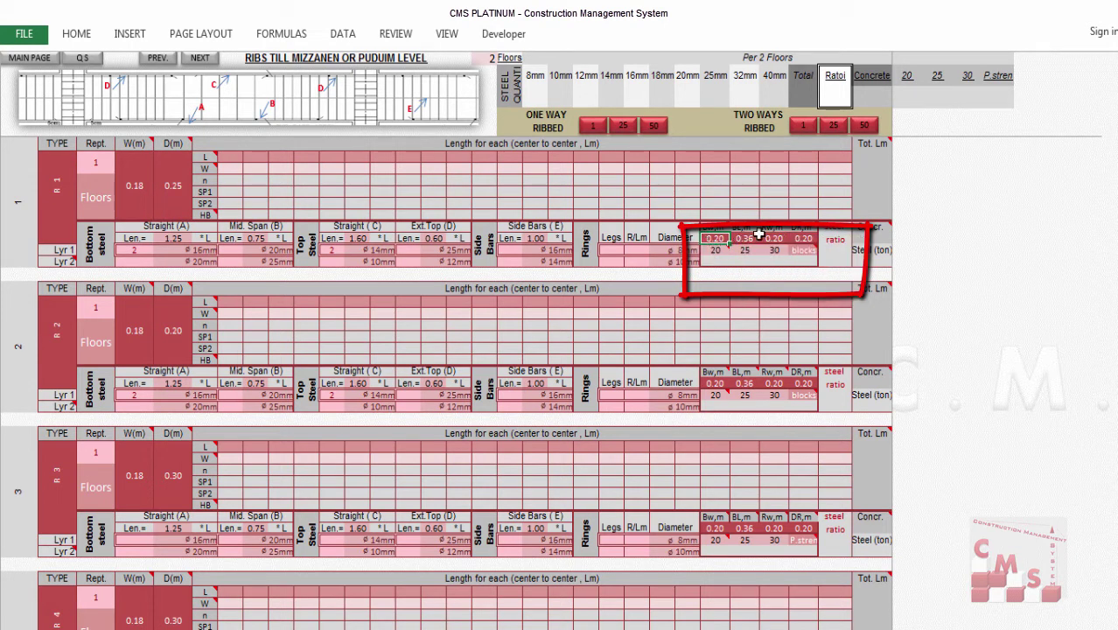
pyautogui.moveTo(754, 227)
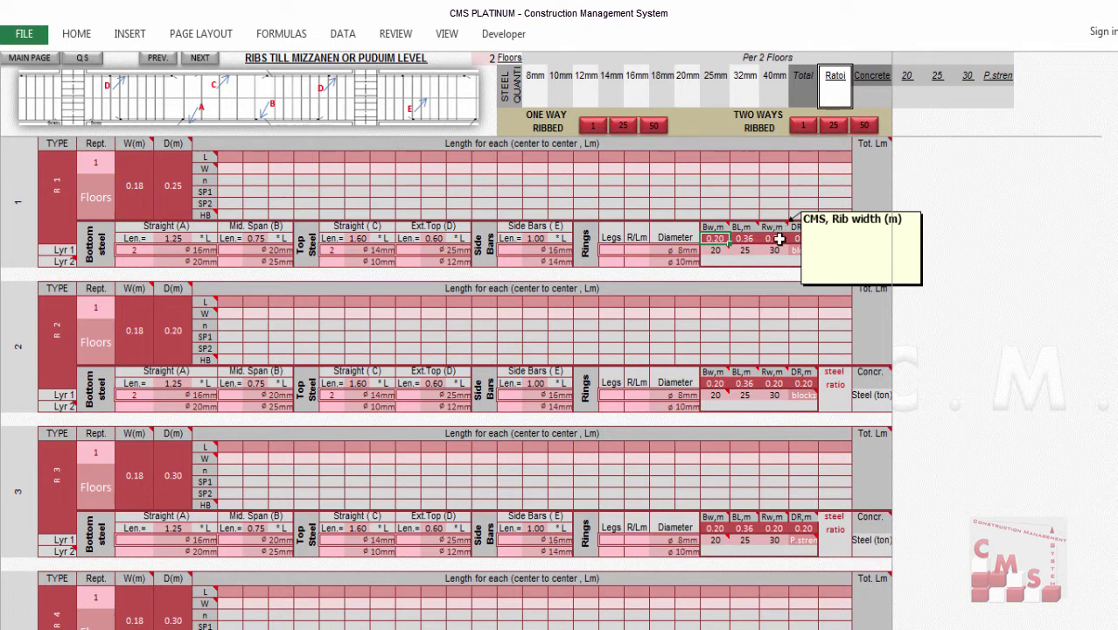
pyautogui.press('Right')
pyautogui.press('Right')
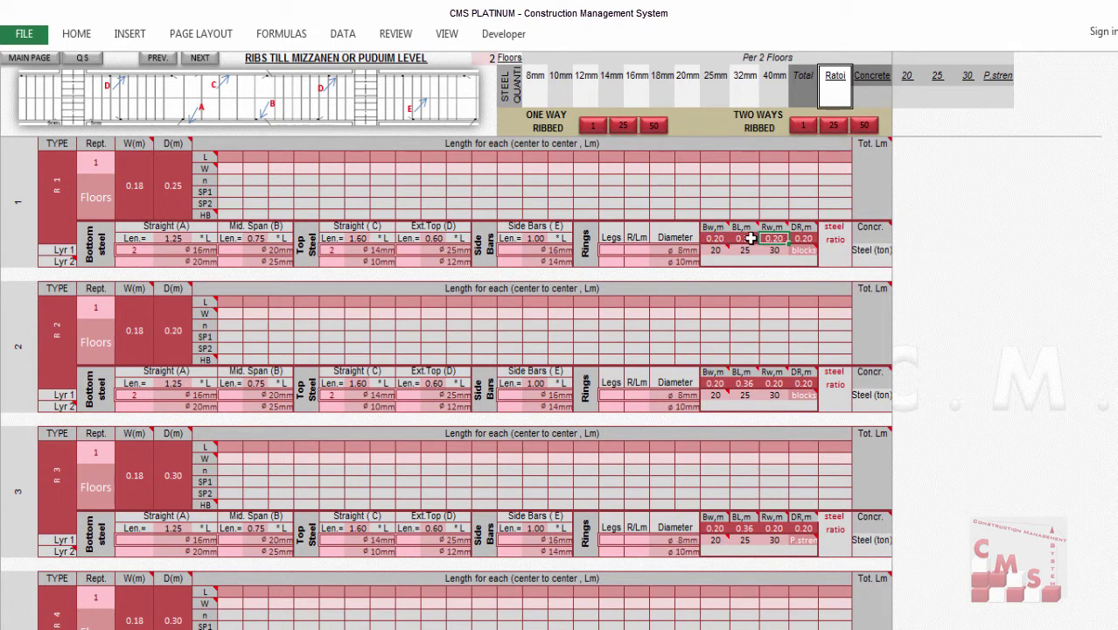
pyautogui.press('Left')
pyautogui.press('Right')
pyautogui.press('Left')
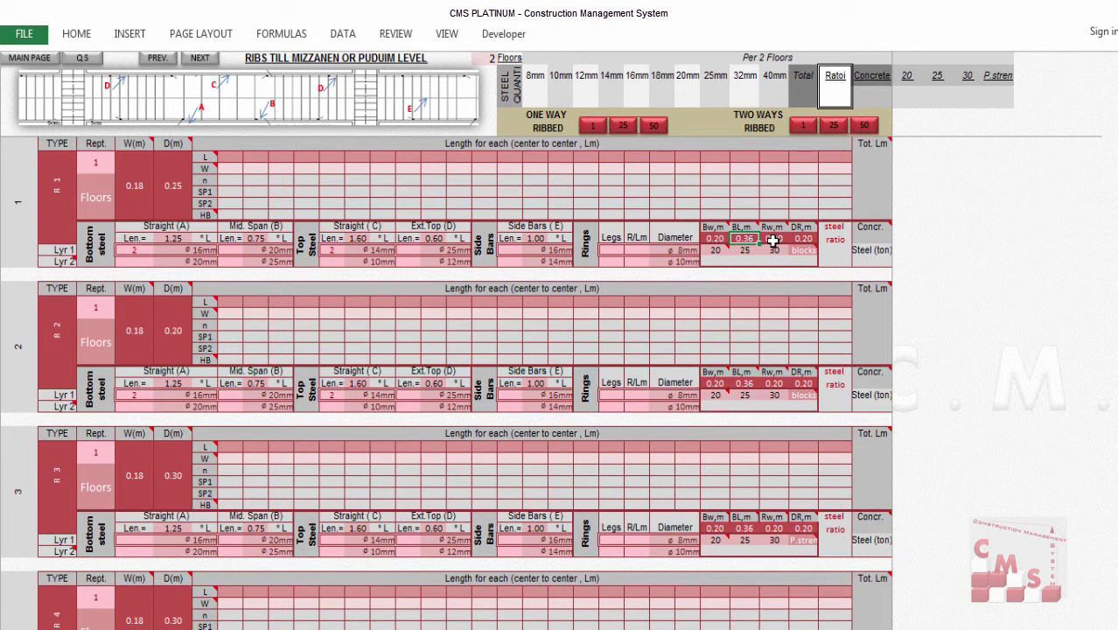
pyautogui.press('Right')
pyautogui.press('Left')
# Step: Compare the block section dimensions in AutoCAD with R1's BL, Rw and DR inputs in the ribs sheet
pyautogui.hotkey('alt', 'Tab')
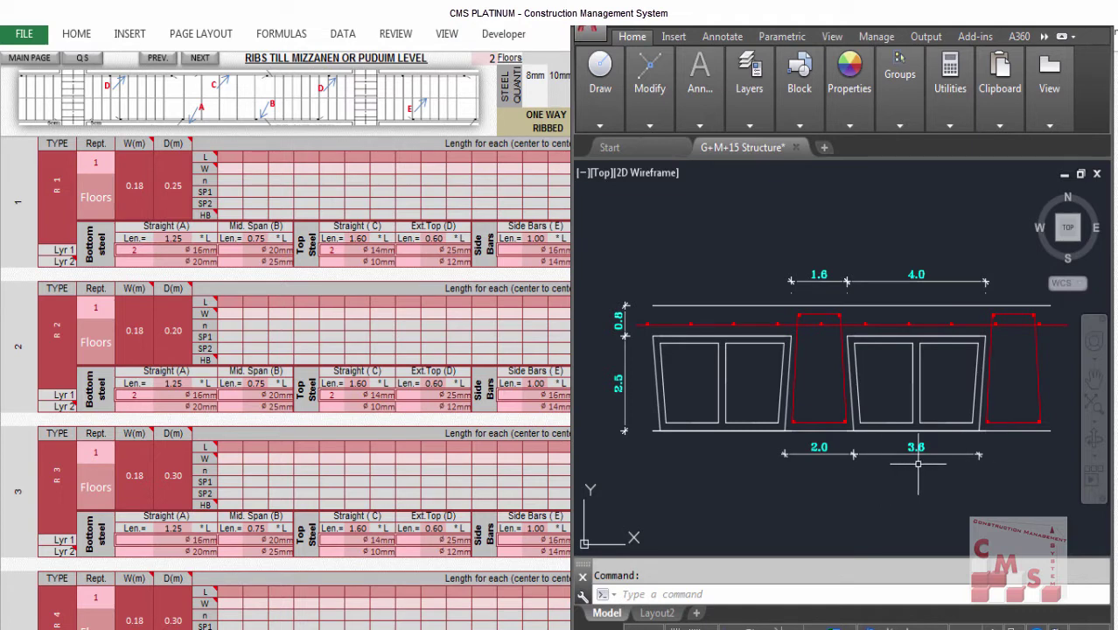
pyautogui.click(540, 321)
pyautogui.click(744, 240)
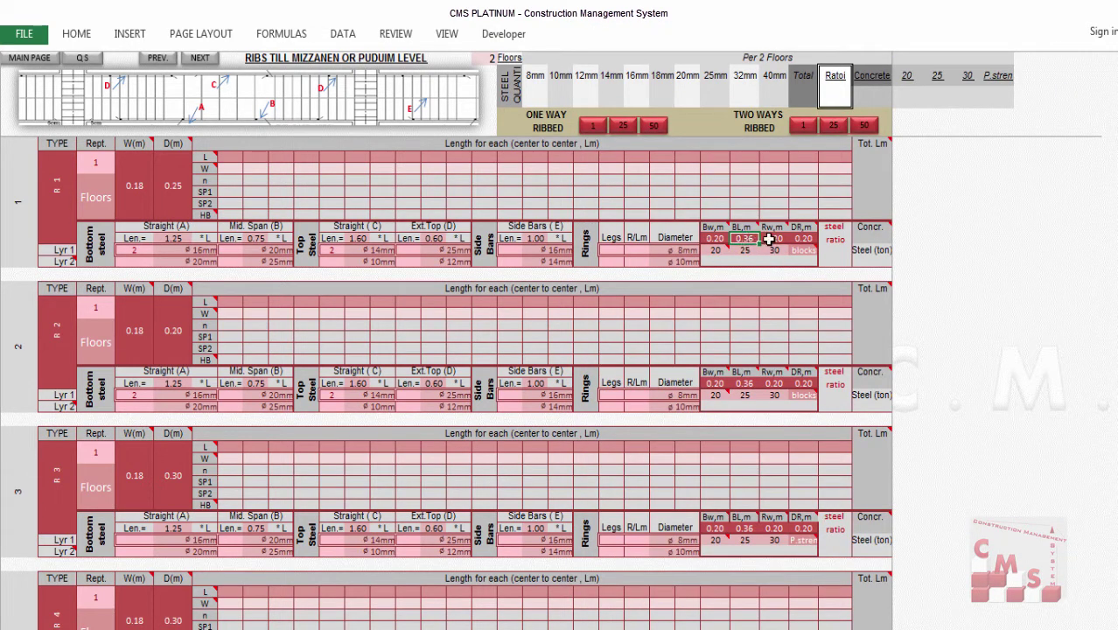
pyautogui.click(768, 238)
pyautogui.click(799, 242)
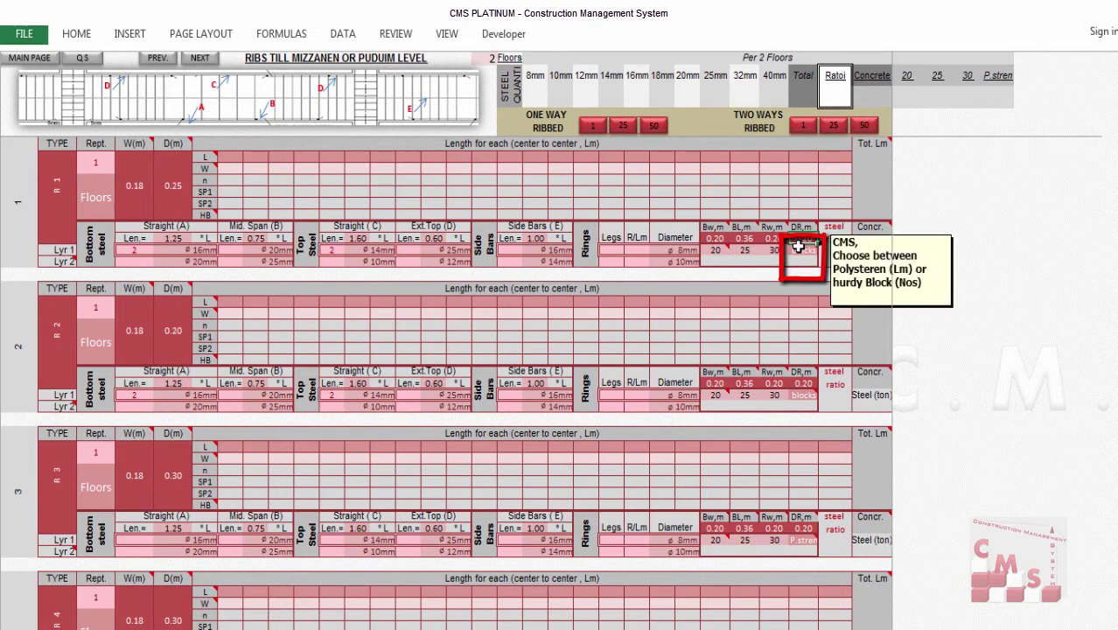
# Step: Minimize the workbook and examine the R1 rib area and the schedule of ribs in the AutoCAD drawing
pyautogui.click(1018, 11)
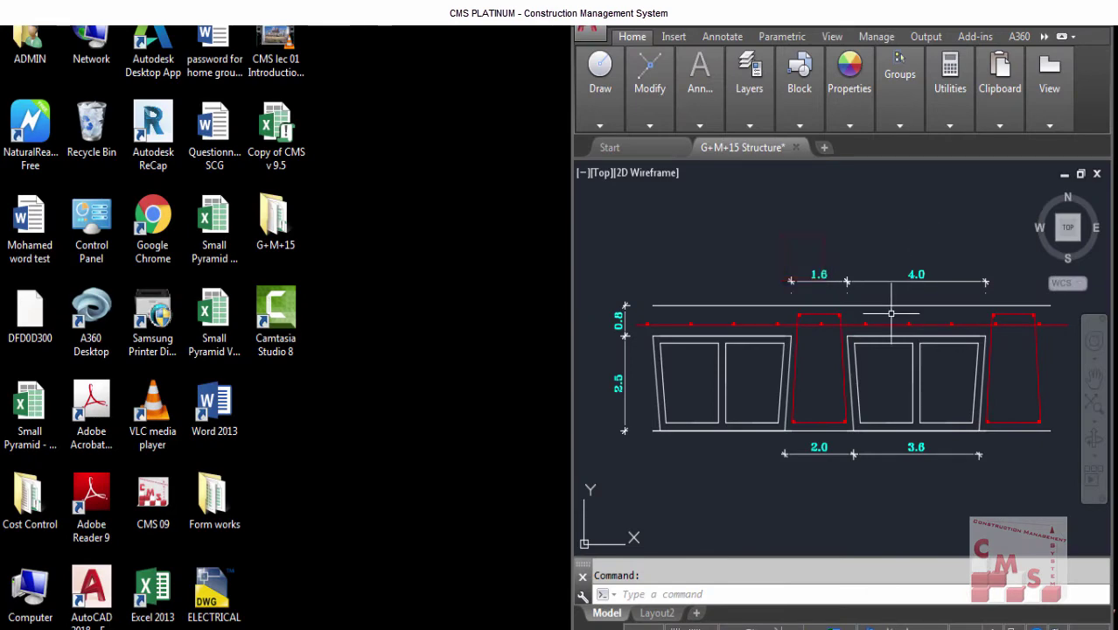
pyautogui.scroll(-5, 891, 313)
pyautogui.scroll(3, 886, 263)
pyautogui.scroll(3, 884, 252)
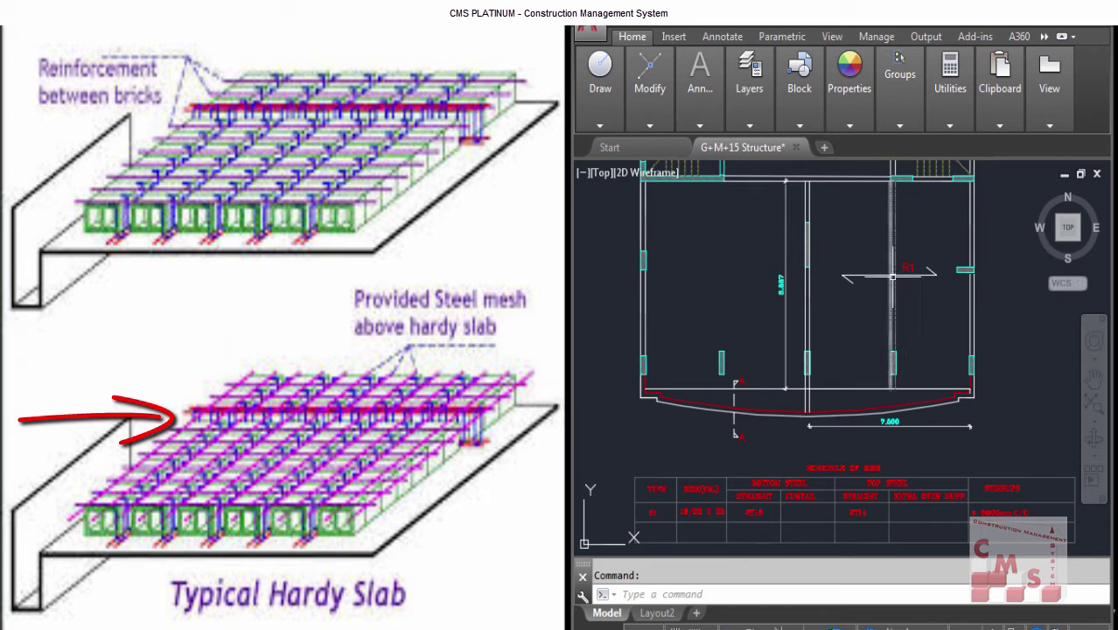
# Step: Return to the workbook and review the fill type options for R1, P.stren and blocks, keeping blocks
pyautogui.scroll(2, 896, 251)
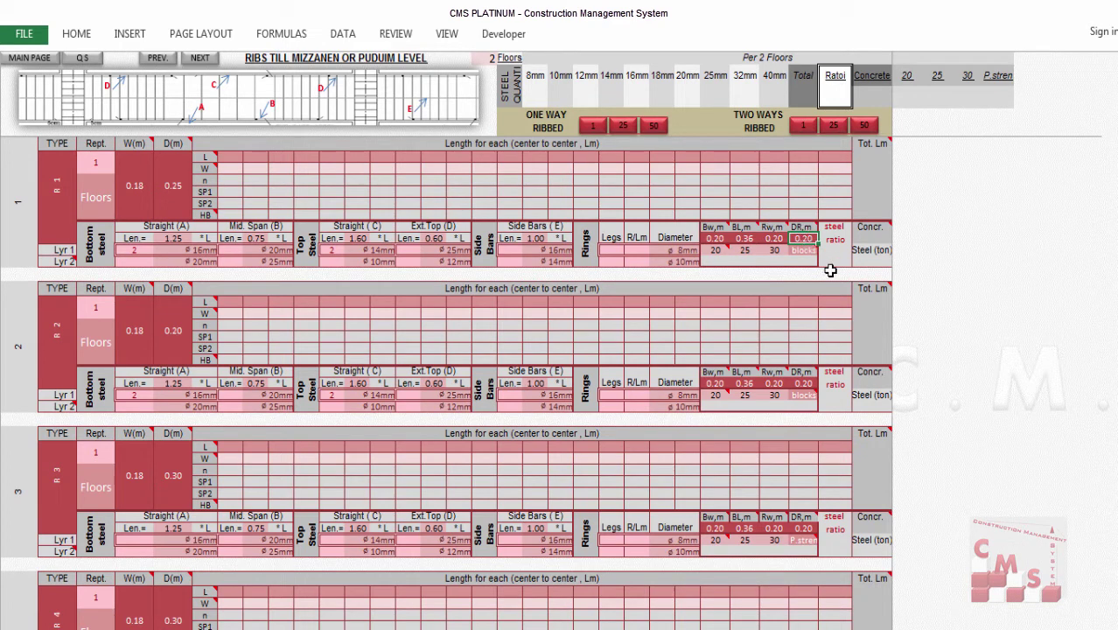
pyautogui.click(804, 250)
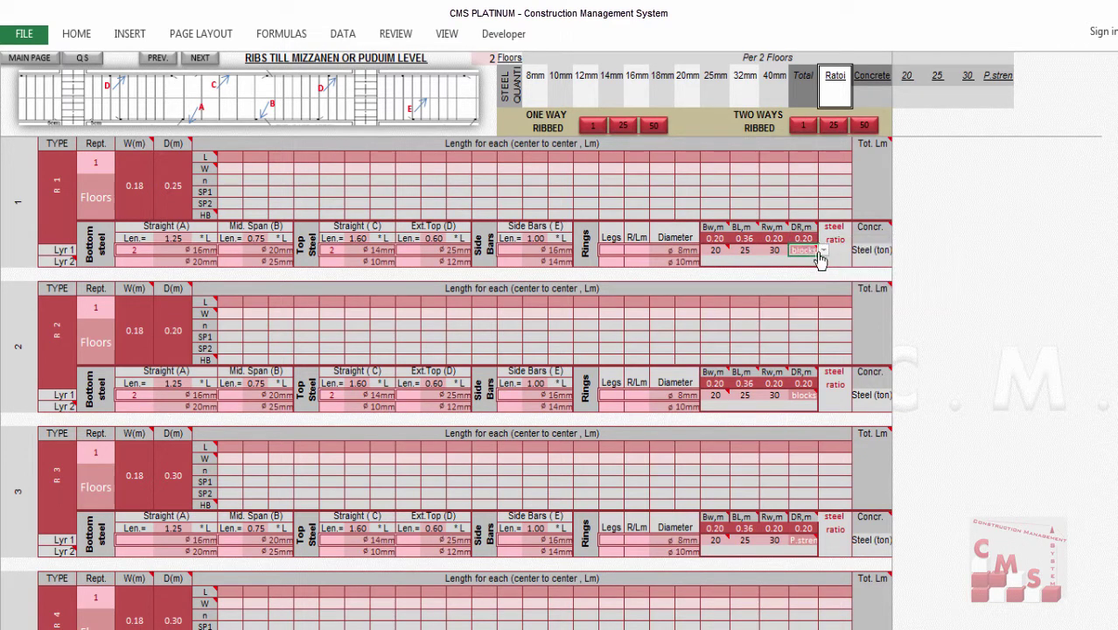
pyautogui.click(823, 250)
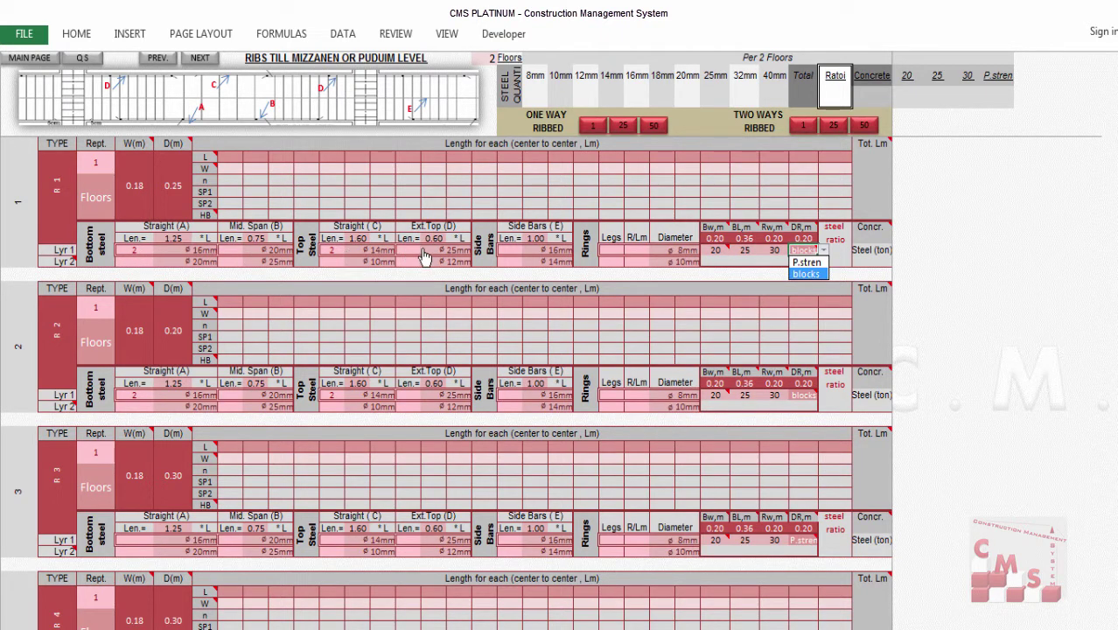
pyautogui.press('Escape')
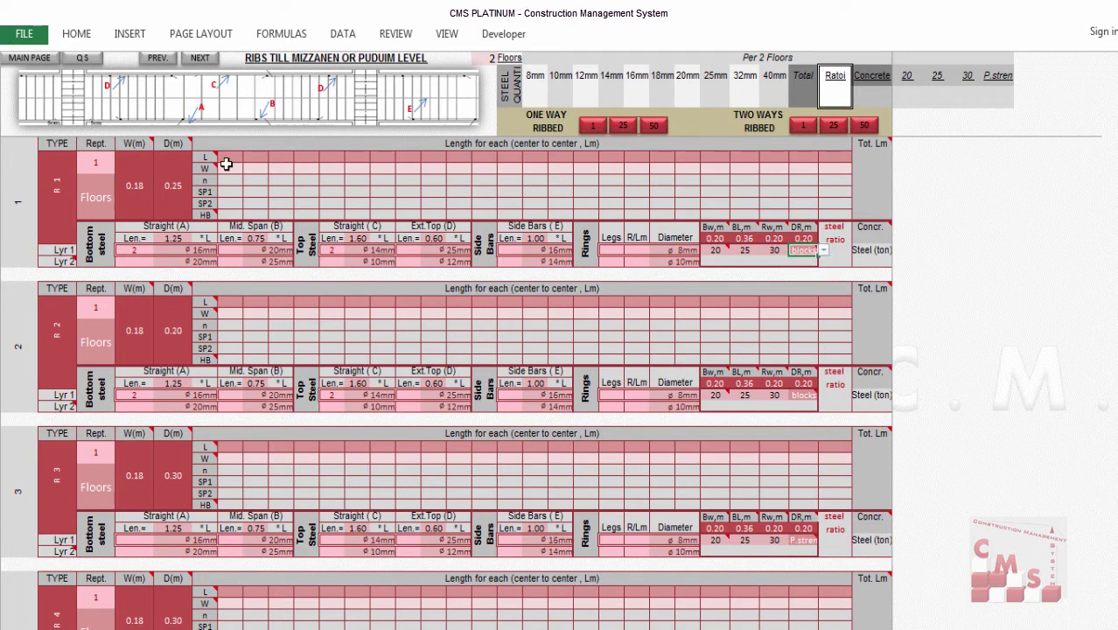
# Step: Read the R1 area dimensions in the AutoCAD plan and enter length L 7.5 and width W 8.9 in R1's first column
pyautogui.click(231, 159)
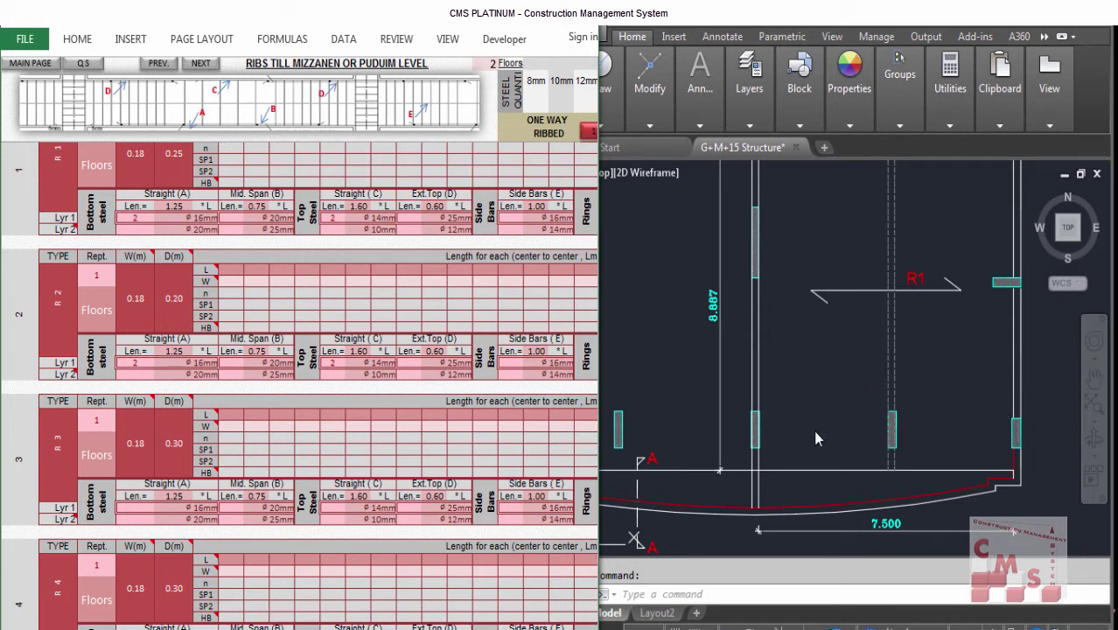
pyautogui.click(817, 360)
pyautogui.scroll(-2, 822, 366)
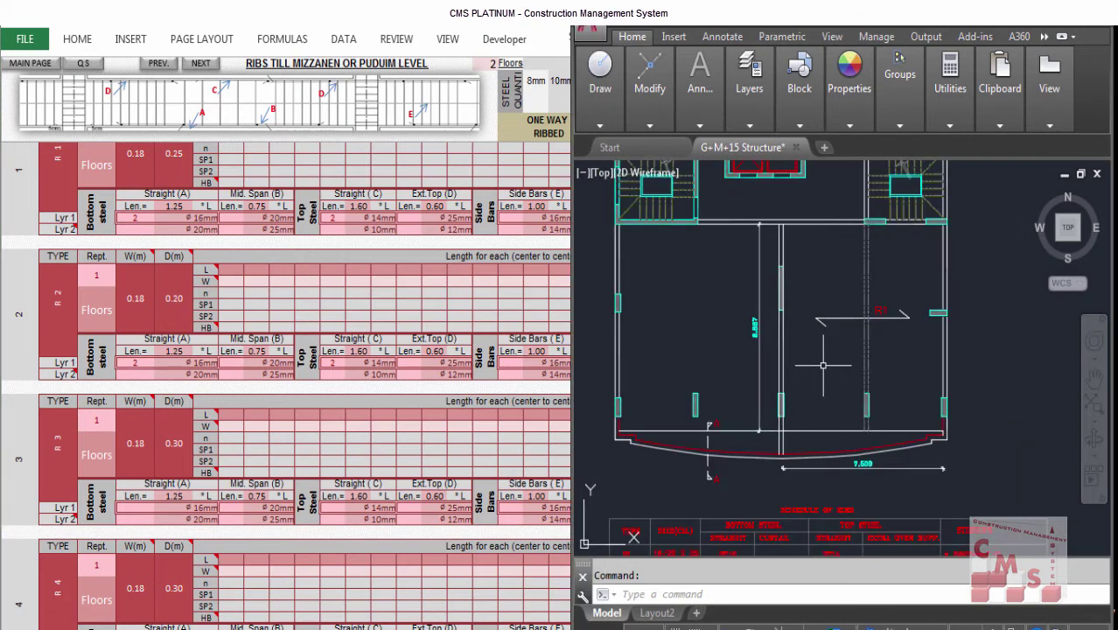
pyautogui.scroll(2, 910, 446)
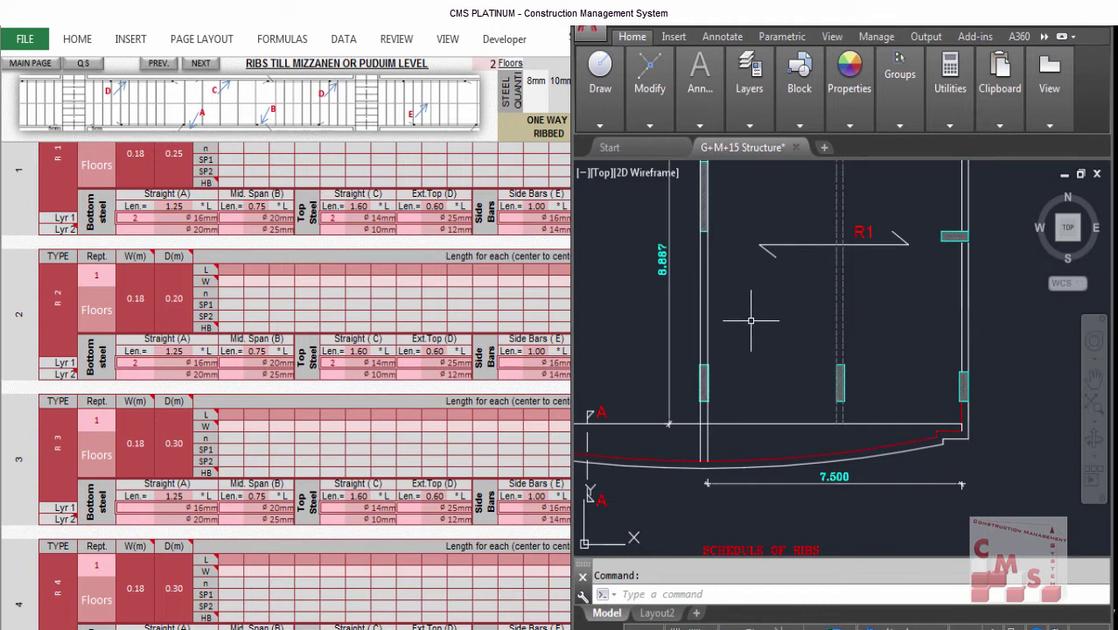
pyautogui.moveTo(750, 321); pyautogui.dragTo(791, 358)
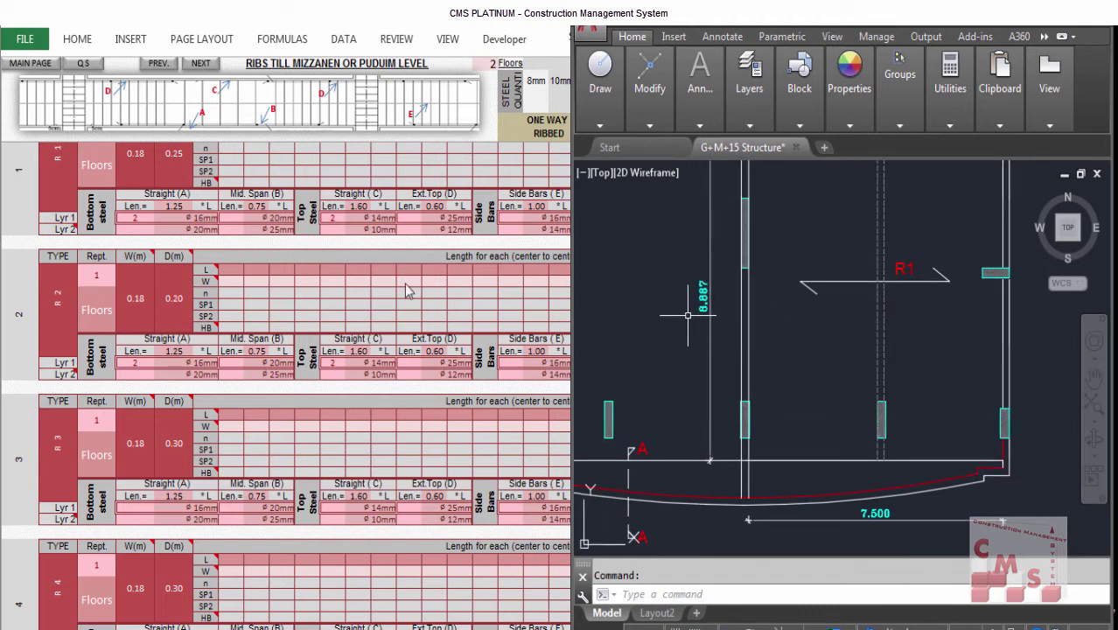
pyautogui.click(376, 287)
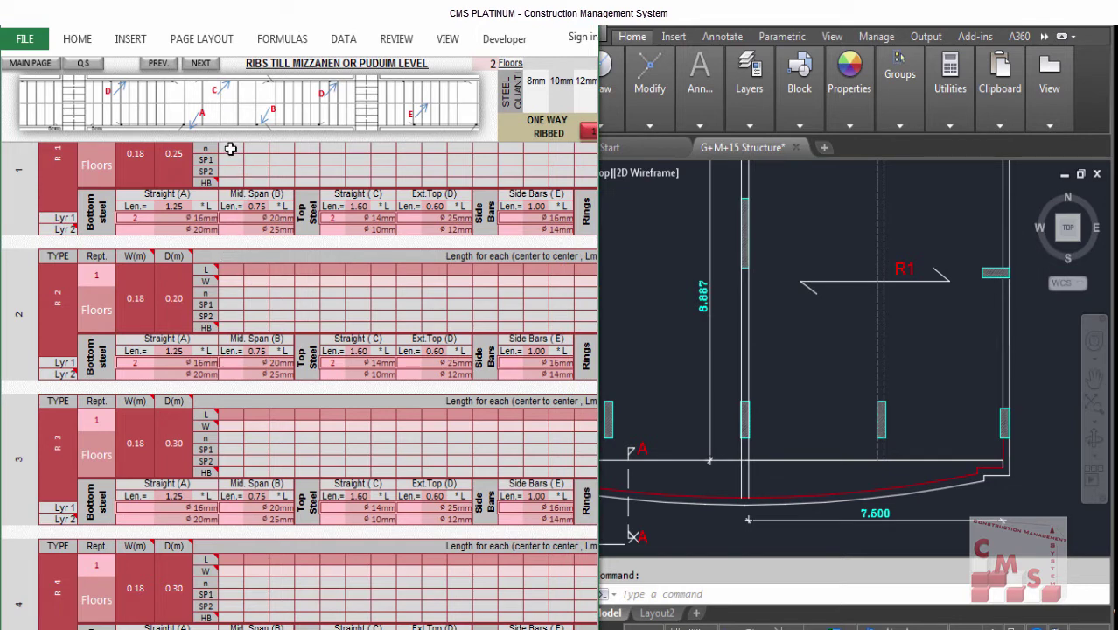
pyautogui.scroll(1, 227, 186)
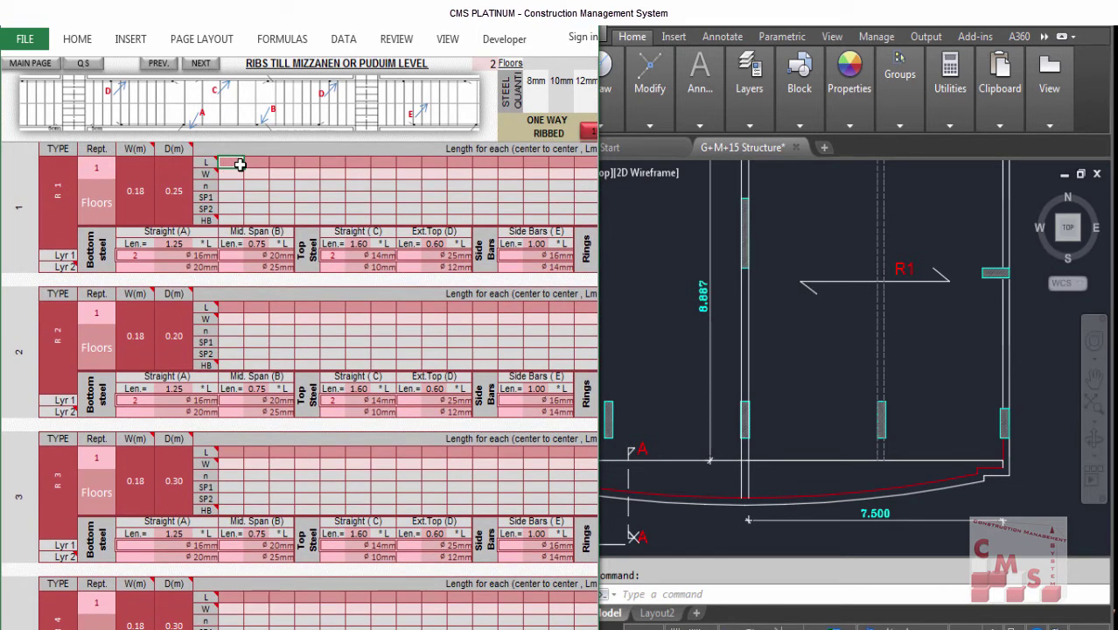
pyautogui.write('7.')
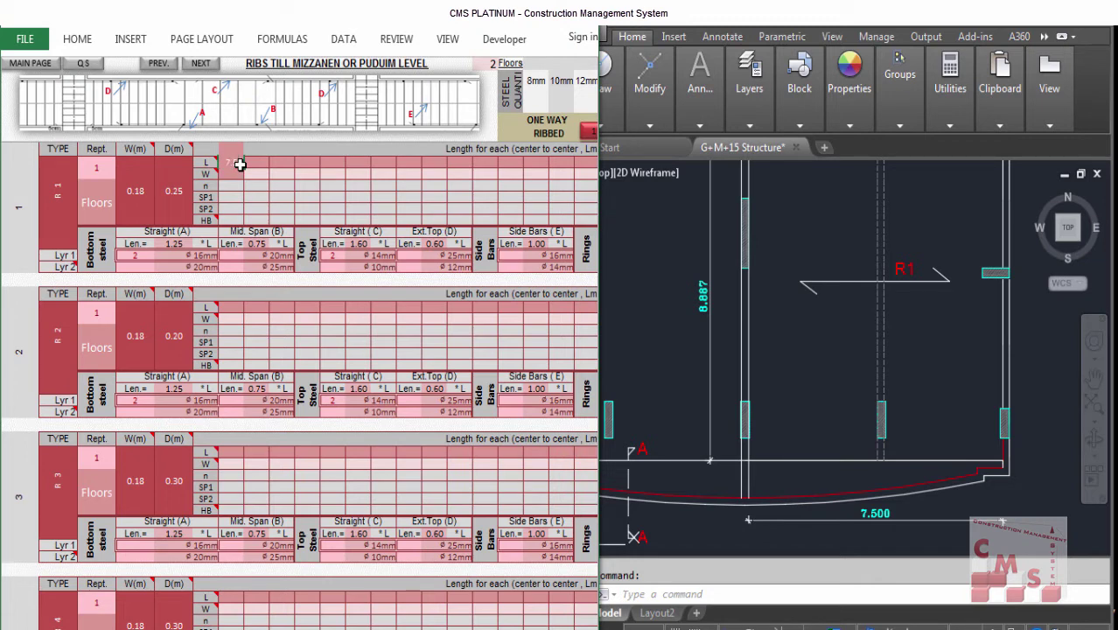
pyautogui.press('Return')
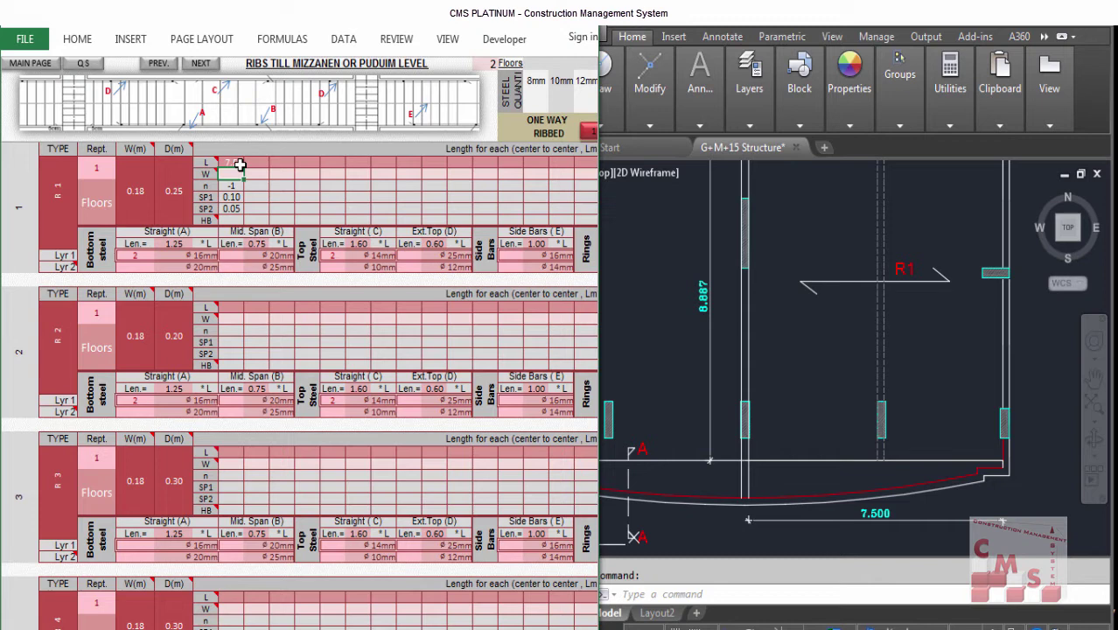
pyautogui.write('8.9')
pyautogui.press('Return')
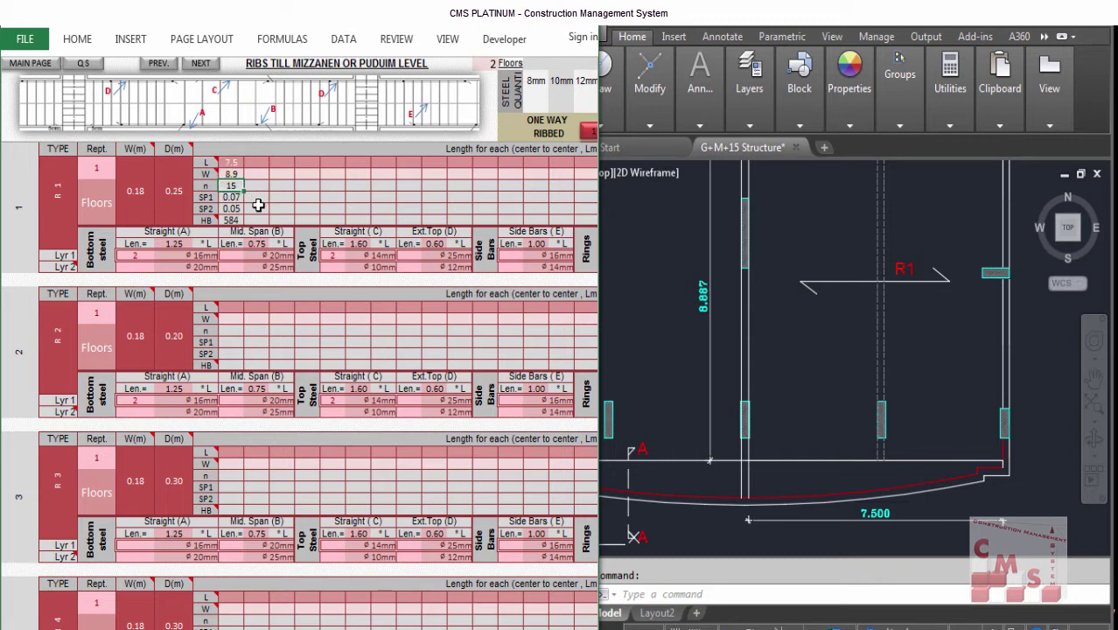
pyautogui.moveTo(242, 189)
pyautogui.click(229, 219)
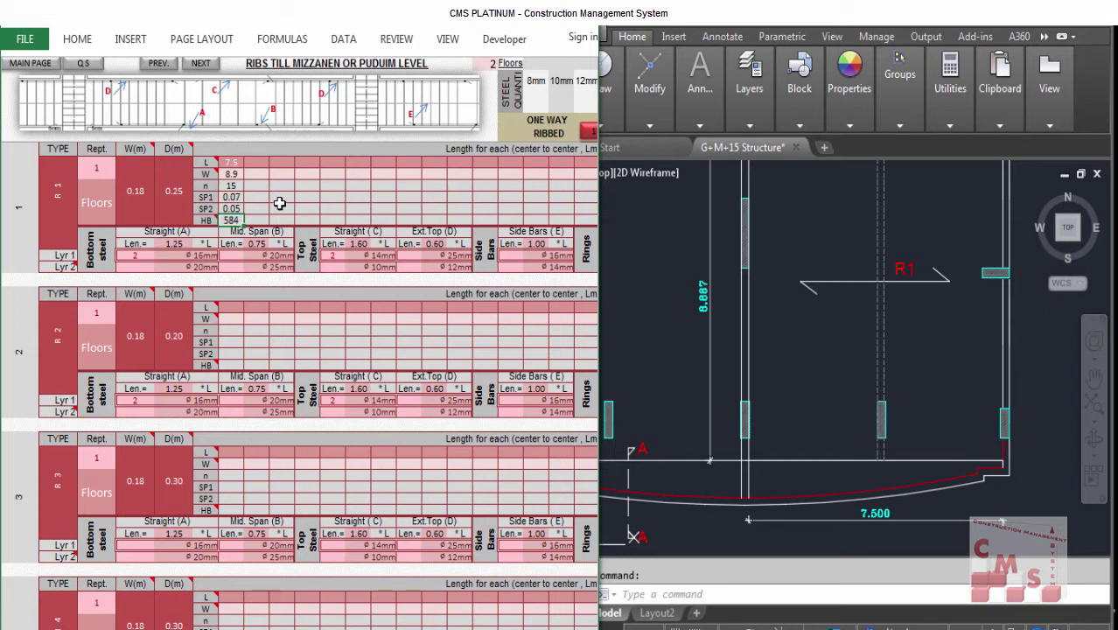
# Step: Look up R1's bottom steel in the AutoCAD rib schedule and enter 2 straight bars in bottom layer 1
pyautogui.click(136, 256)
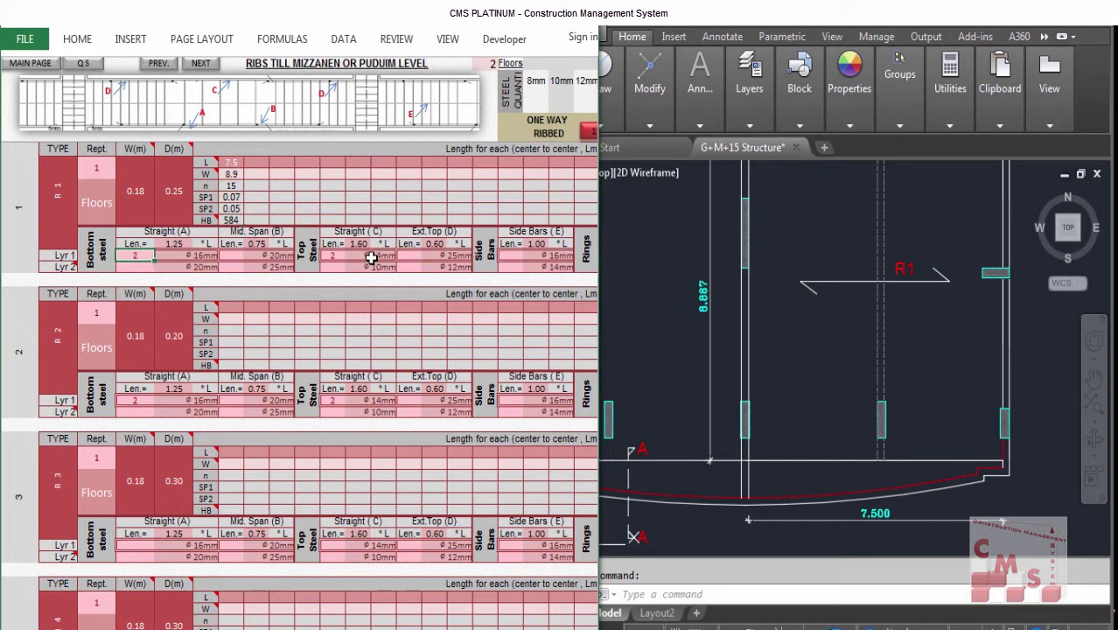
pyautogui.click(770, 308)
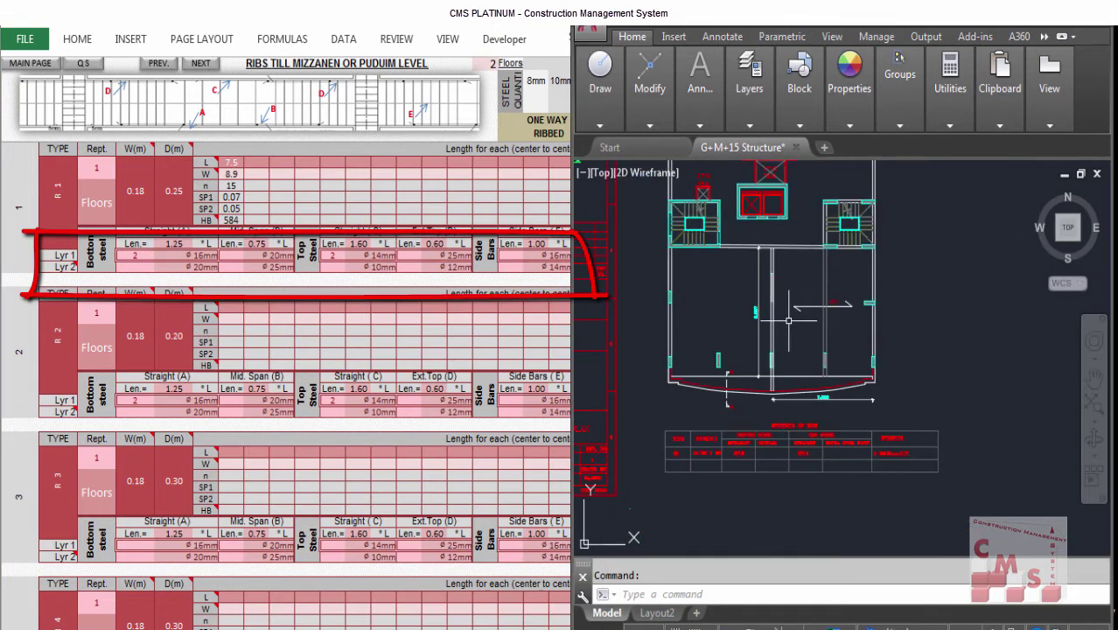
pyautogui.scroll(-4, 787, 328)
pyautogui.scroll(5, 748, 492)
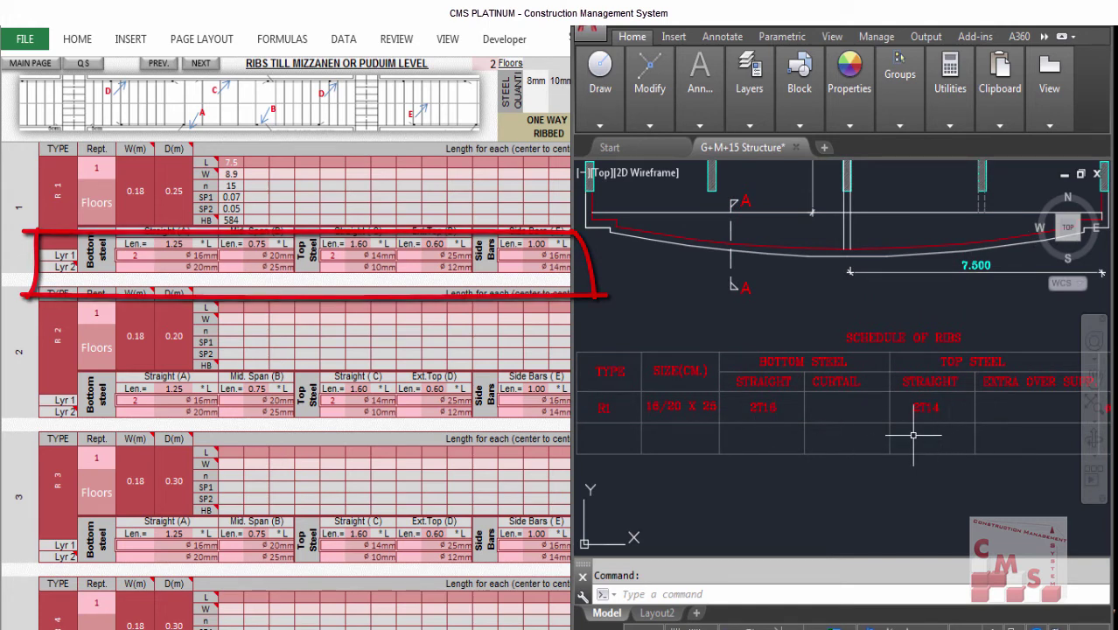
pyautogui.click(138, 255)
pyautogui.write('2')
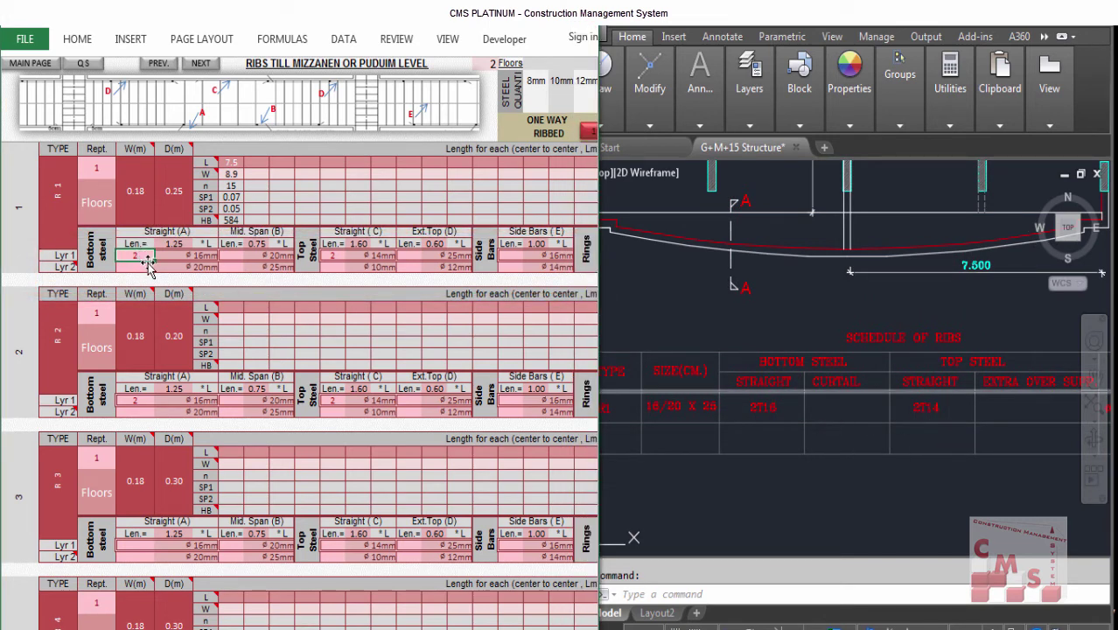
pyautogui.click(196, 256)
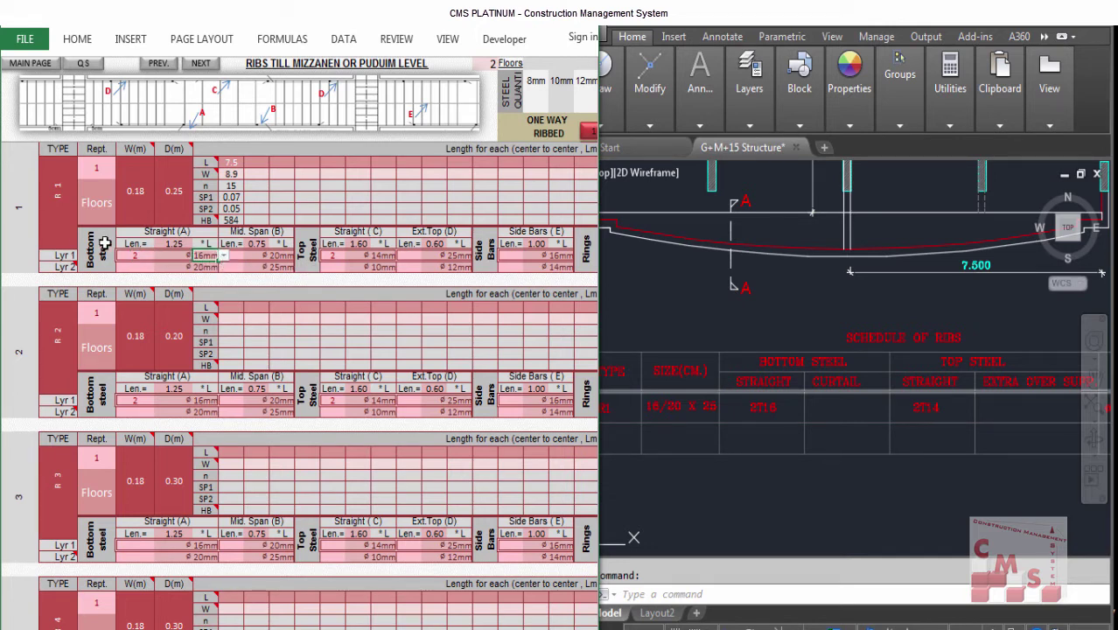
# Step: Look across R1's reinforcement groups from bottom steel to side bars and rings, using the full workbook view
pyautogui.moveTo(92, 254); pyautogui.dragTo(450, 254)
pyautogui.click(489, 254)
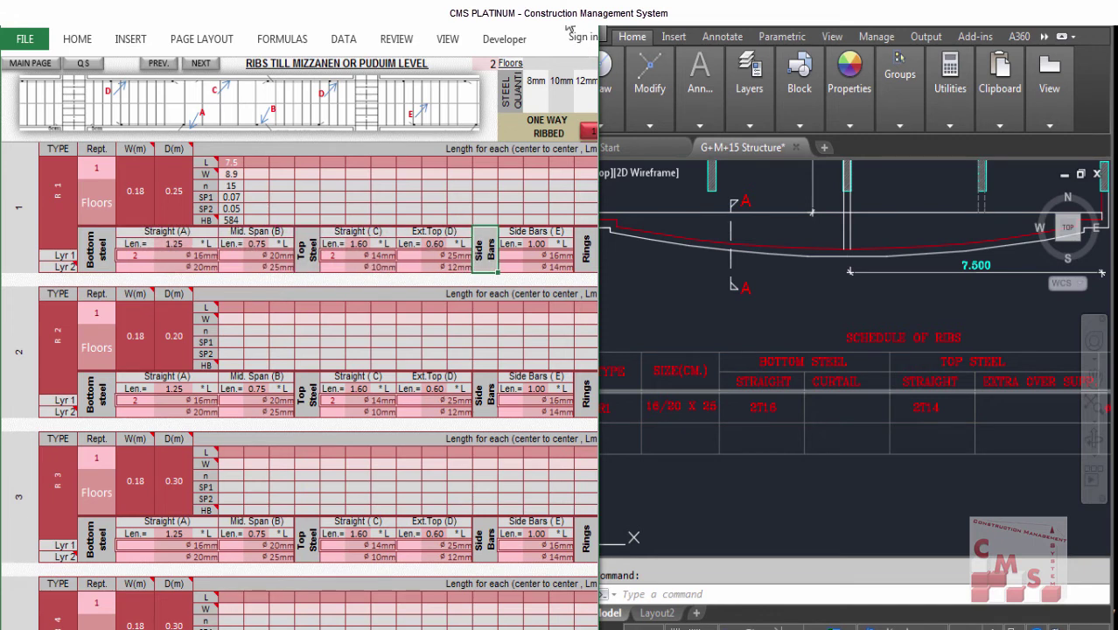
pyautogui.click(598, 282)
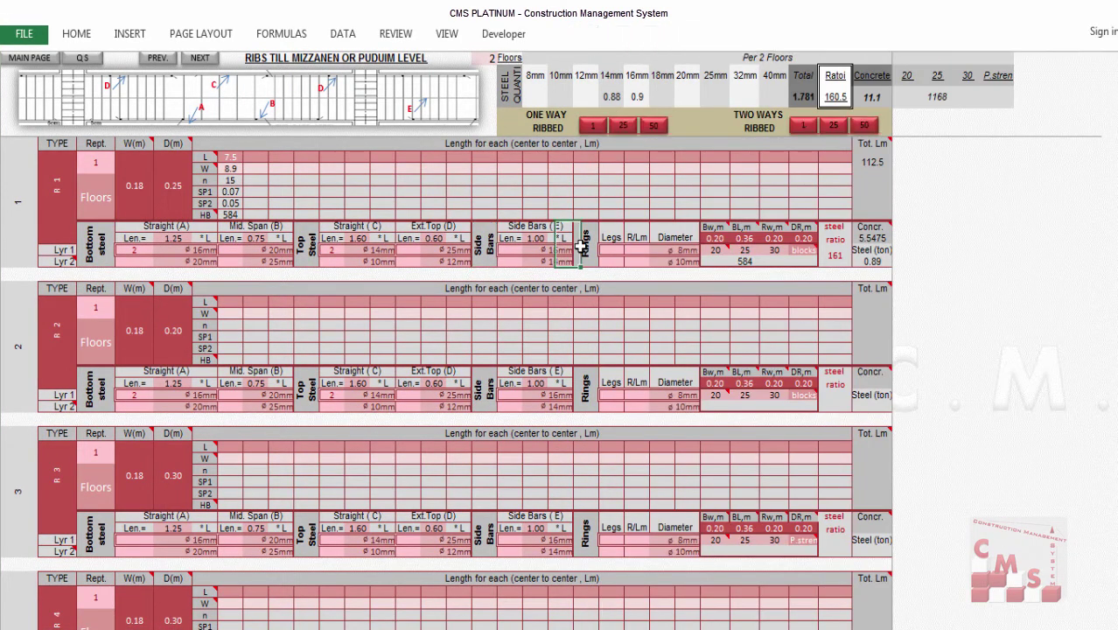
pyautogui.click(583, 247)
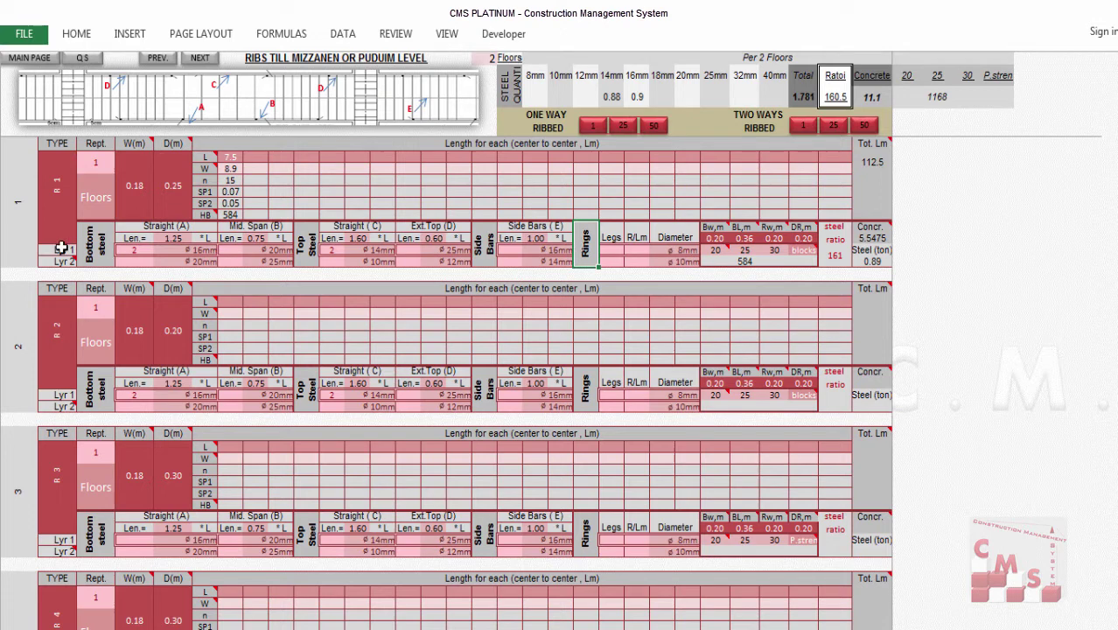
# Step: Choose 16 mm as the diameter of R1's layer 1 bottom straight bars and confirm the quantity of 2
pyautogui.click(139, 253)
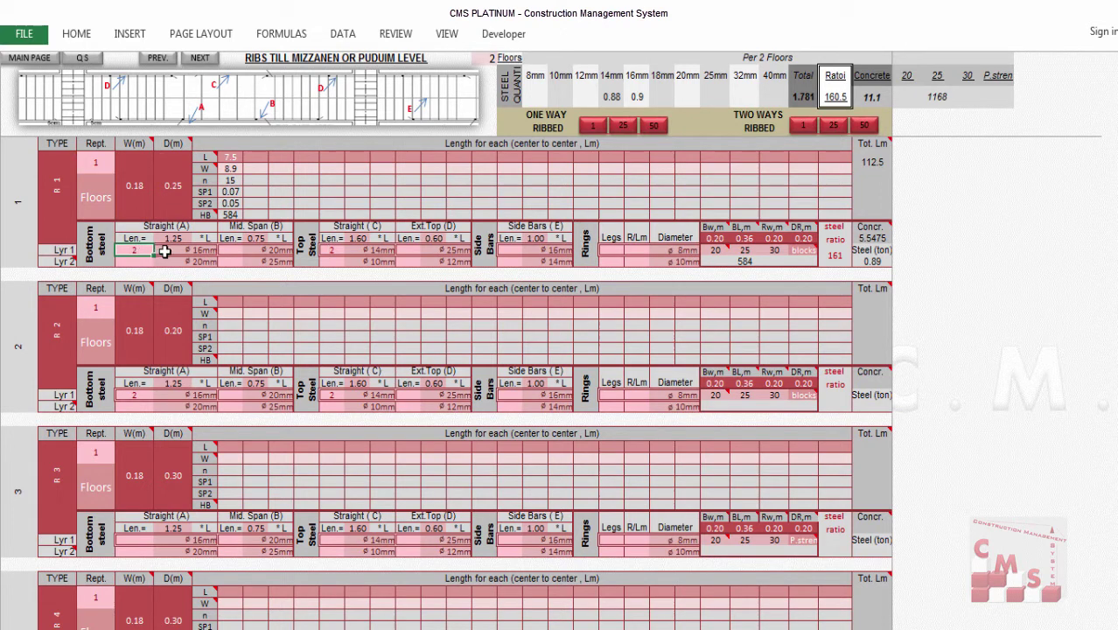
pyautogui.click(214, 252)
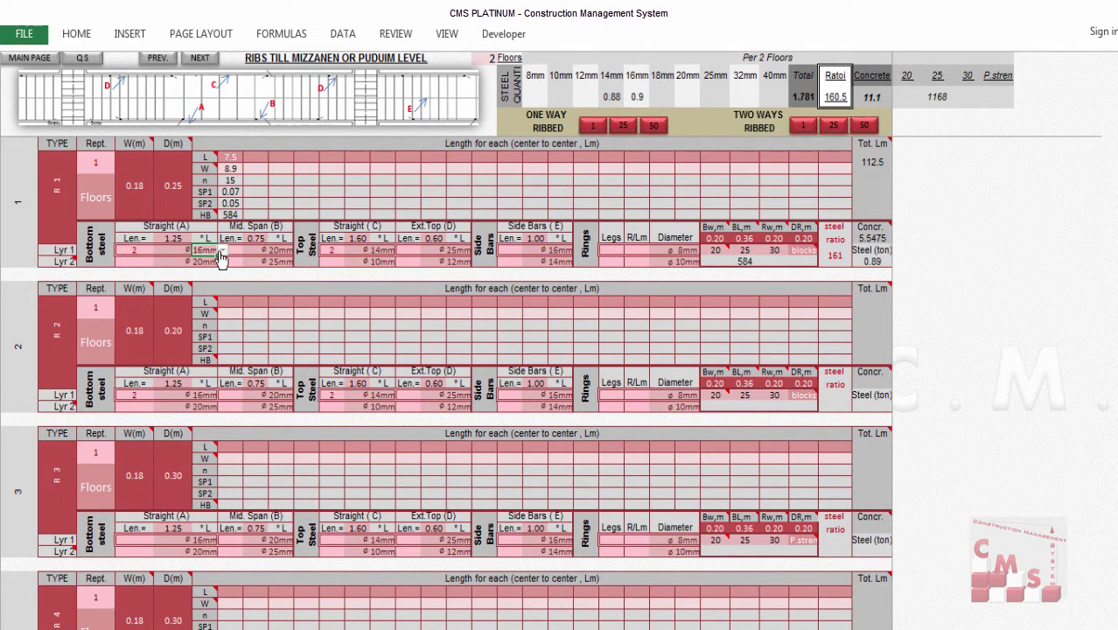
pyautogui.click(222, 251)
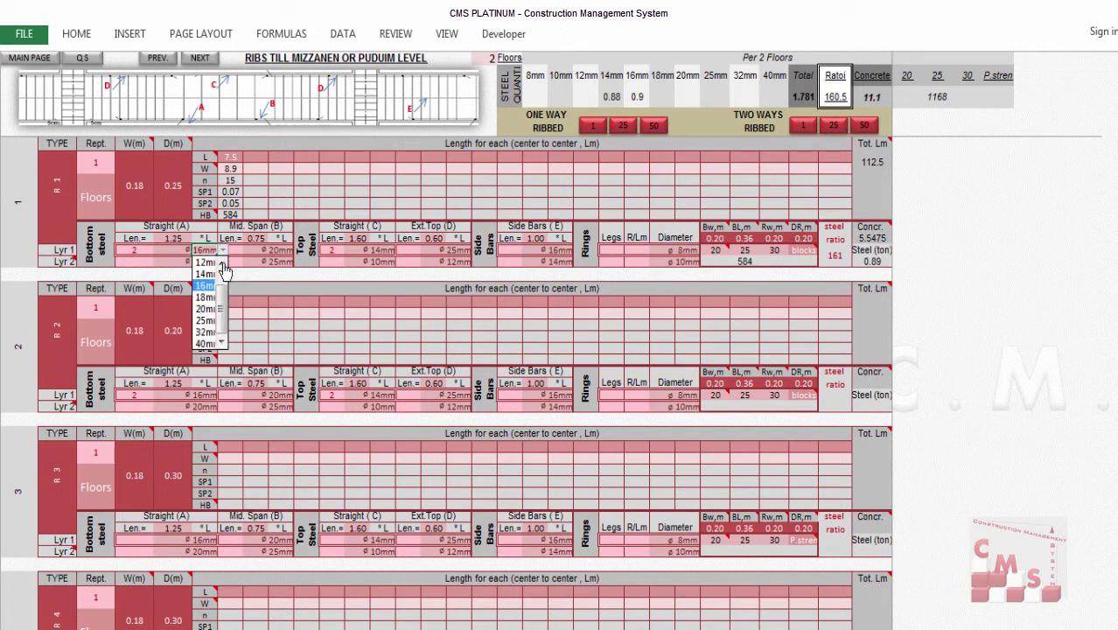
pyautogui.scroll(2, 219, 298)
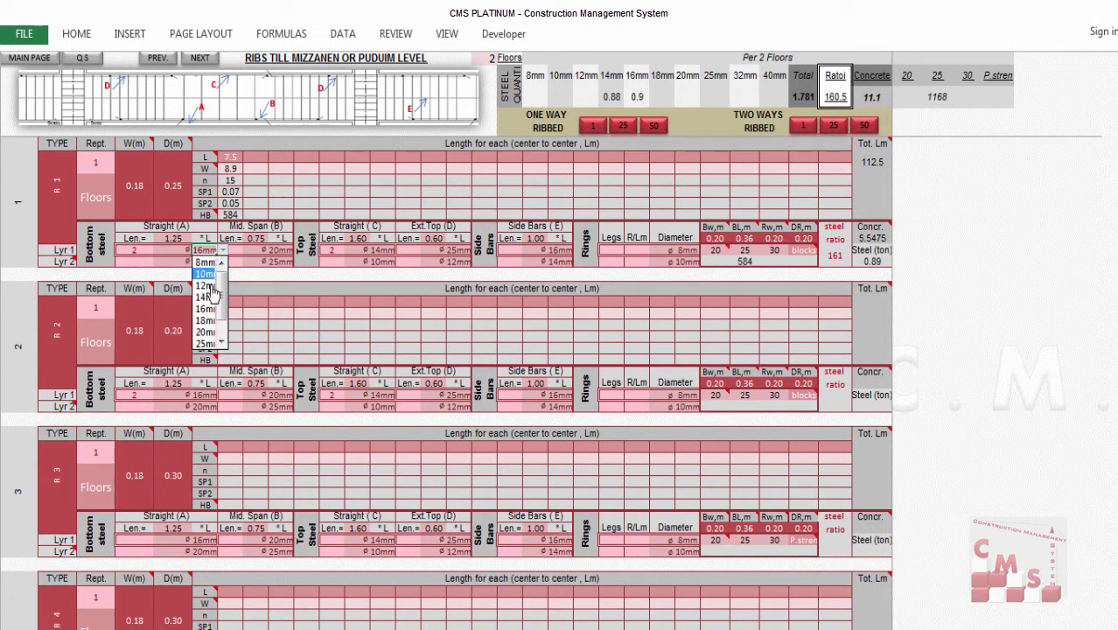
pyautogui.click(210, 309)
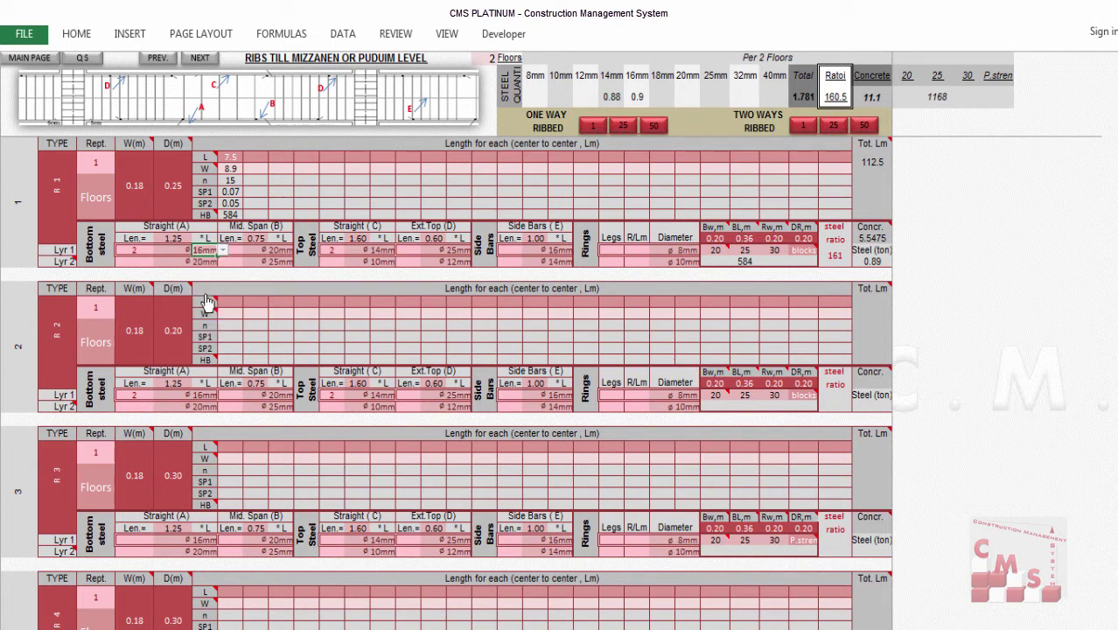
pyautogui.doubleClick(145, 251)
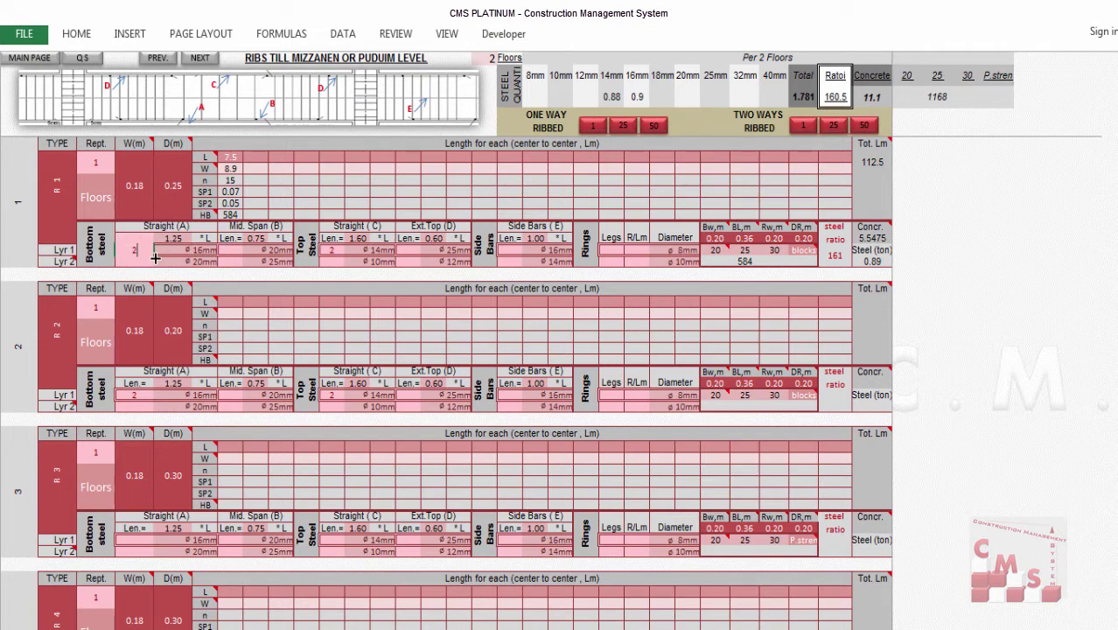
pyautogui.press('Return')
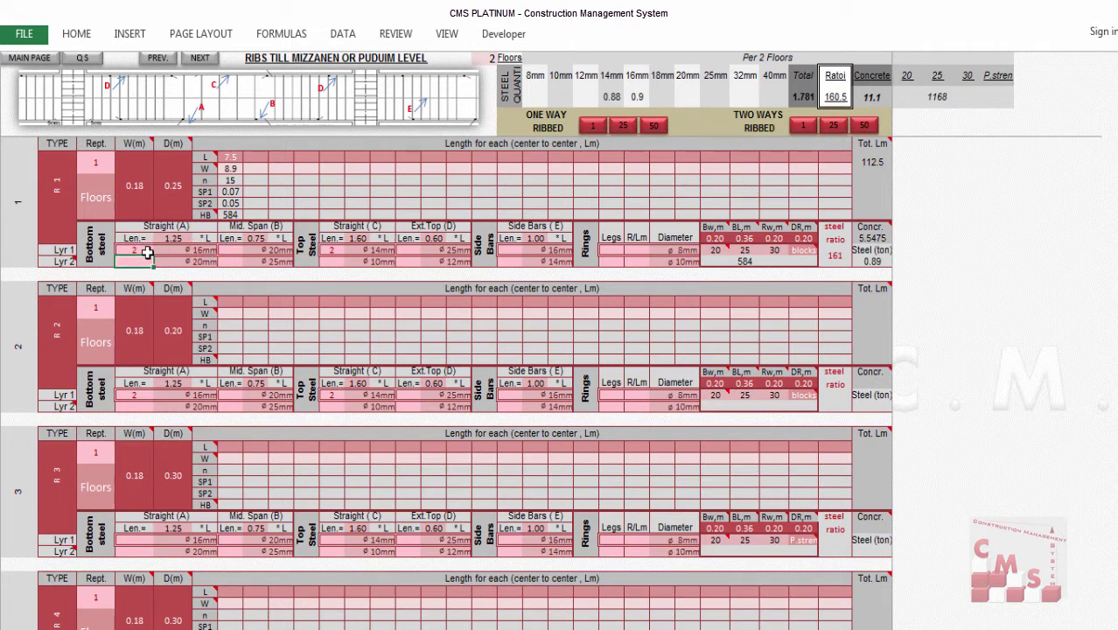
# Step: Check the quantity of R1's layer 1 top straight bars and choose 14 mm as their diameter
pyautogui.doubleClick(333, 250)
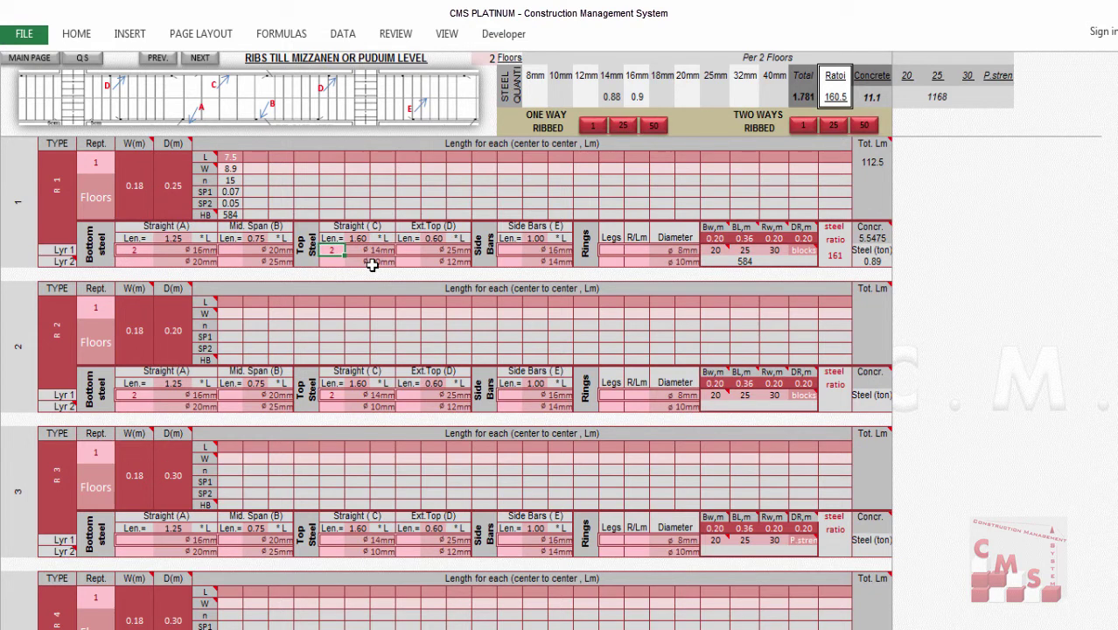
pyautogui.click(378, 250)
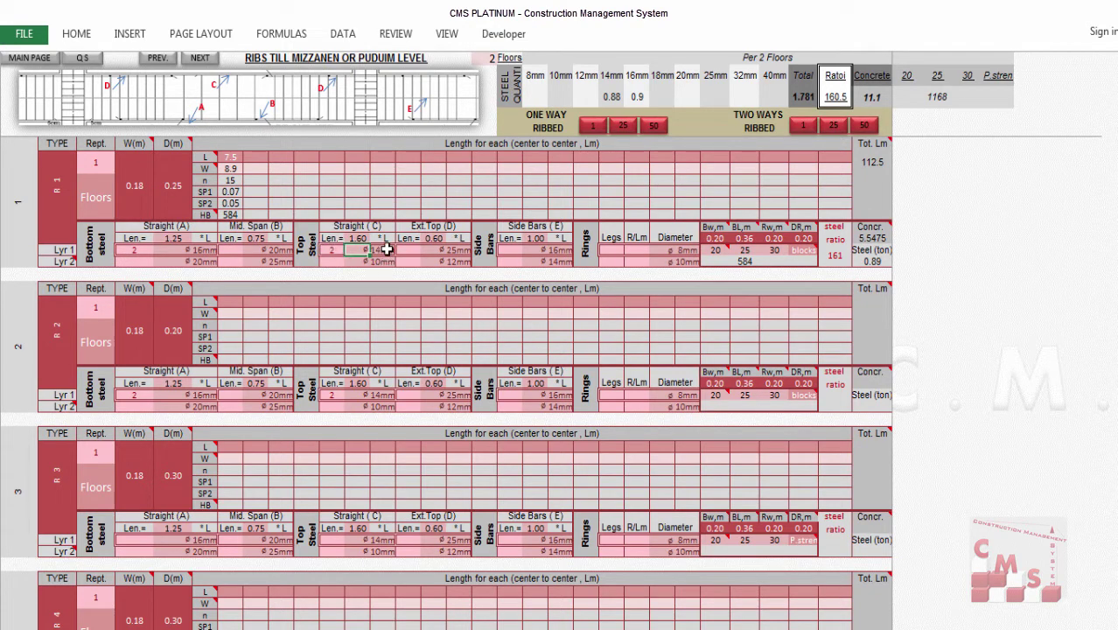
pyautogui.click(399, 250)
pyautogui.click(384, 274)
# Step: Set the number of ring legs for R1's layer 1 to 2
pyautogui.click(614, 252)
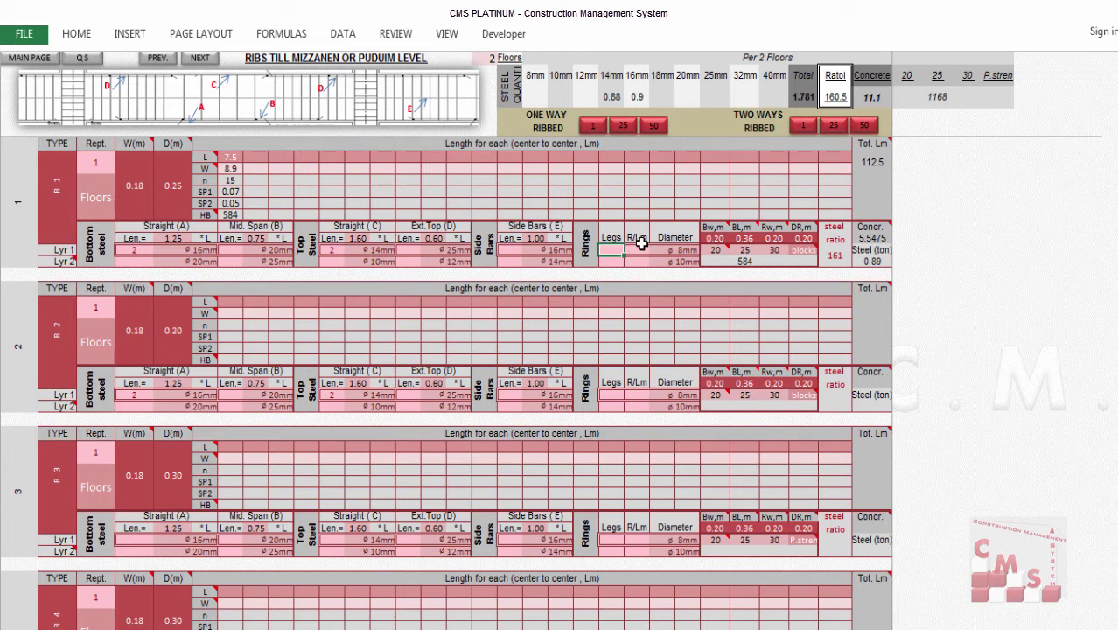
pyautogui.write('2')
pyautogui.press('Return')
# Step: Using the drawing's stirrup schedule, set R1's layer 1 rings to 2 legs, 5 per linear metre and 8 mm diameter
pyautogui.hotkey('alt', 'Tab')
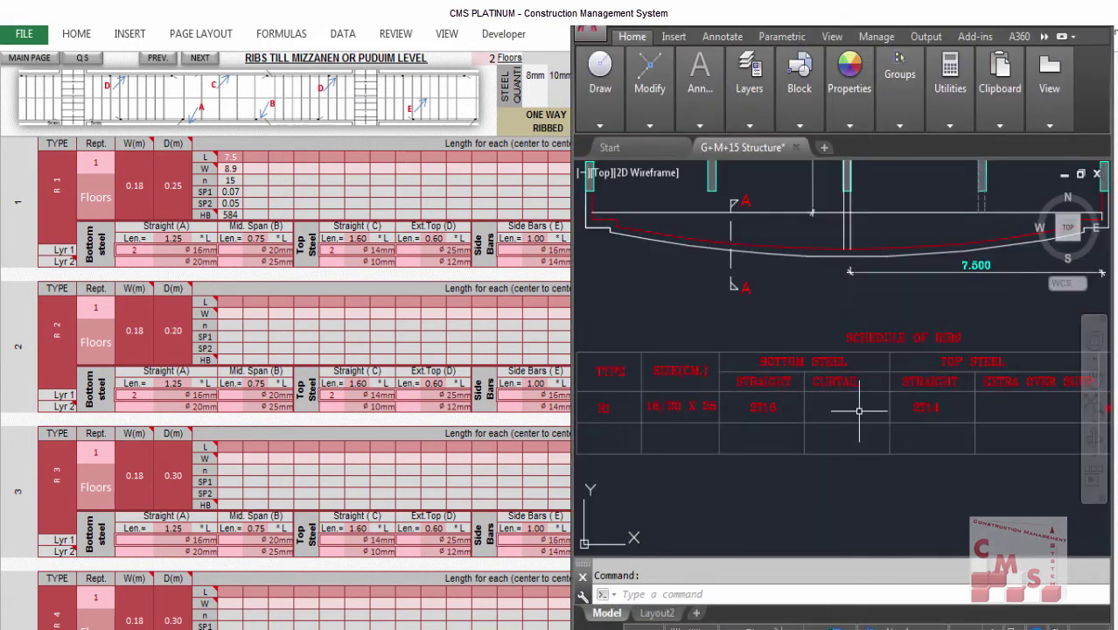
pyautogui.moveTo(859, 411); pyautogui.dragTo(636, 429)
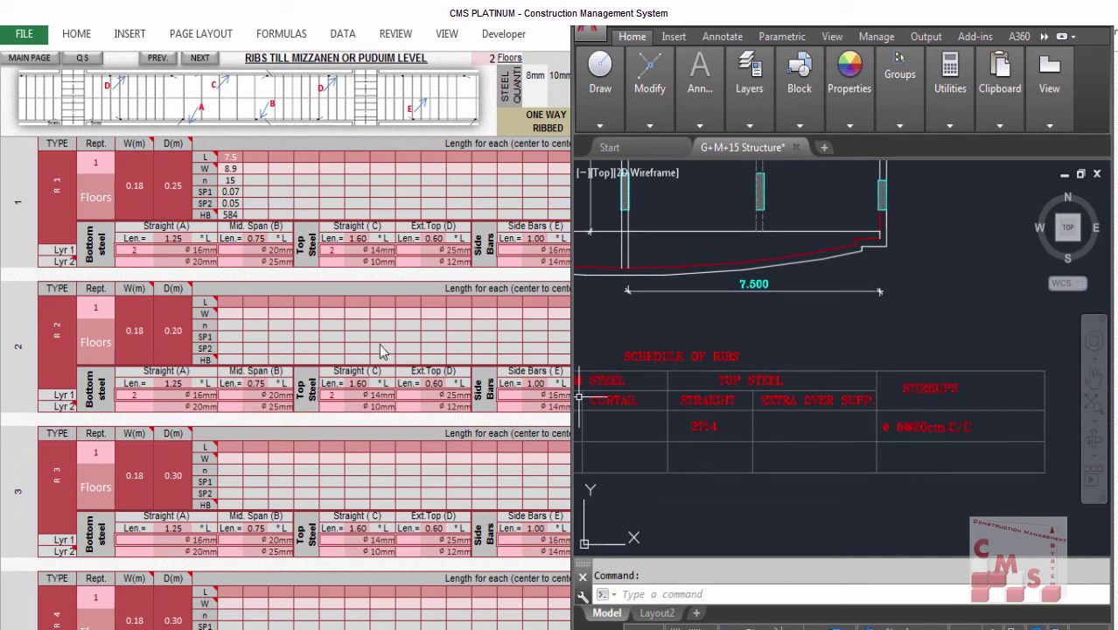
pyautogui.hotkey('alt', 'Tab')
pyautogui.click(632, 251)
pyautogui.write('2')
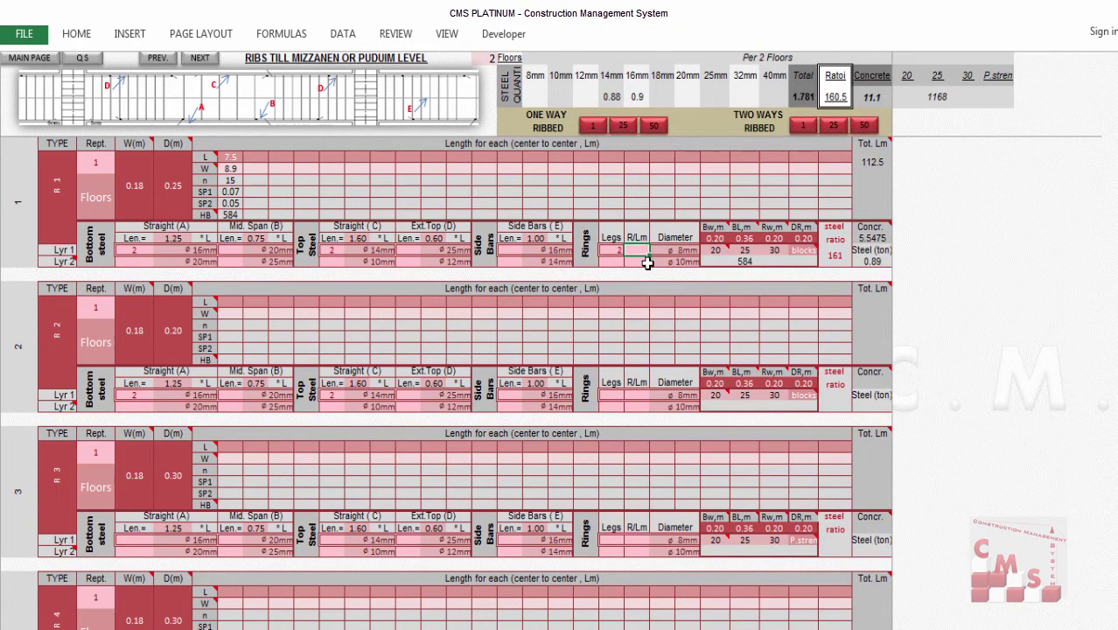
pyautogui.press('Return')
pyautogui.click(704, 251)
pyautogui.click(692, 262)
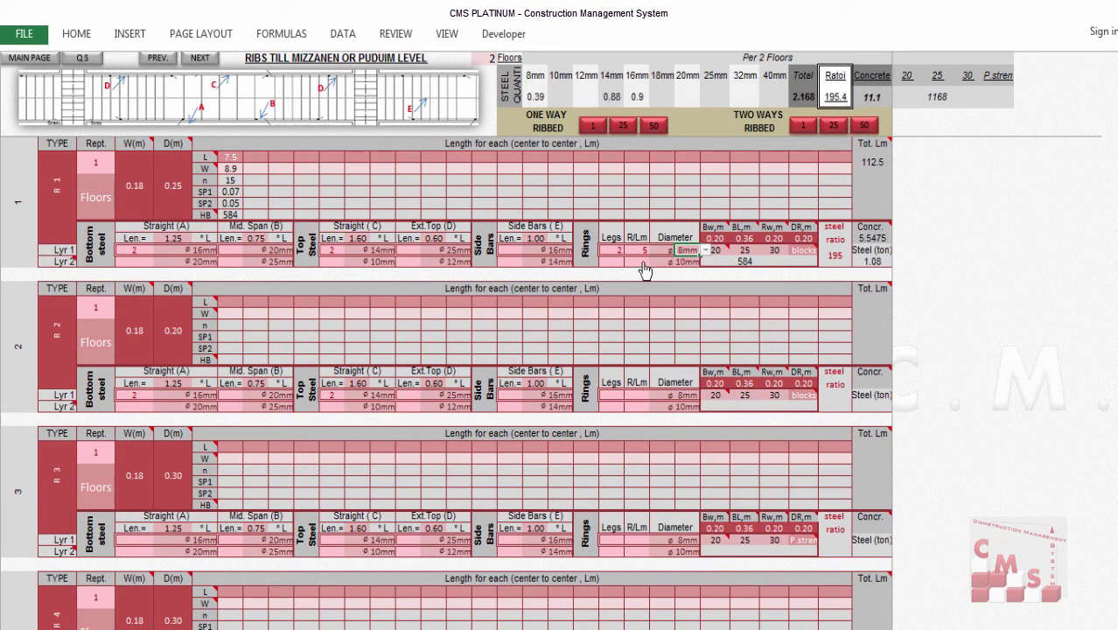
pyautogui.click(643, 263)
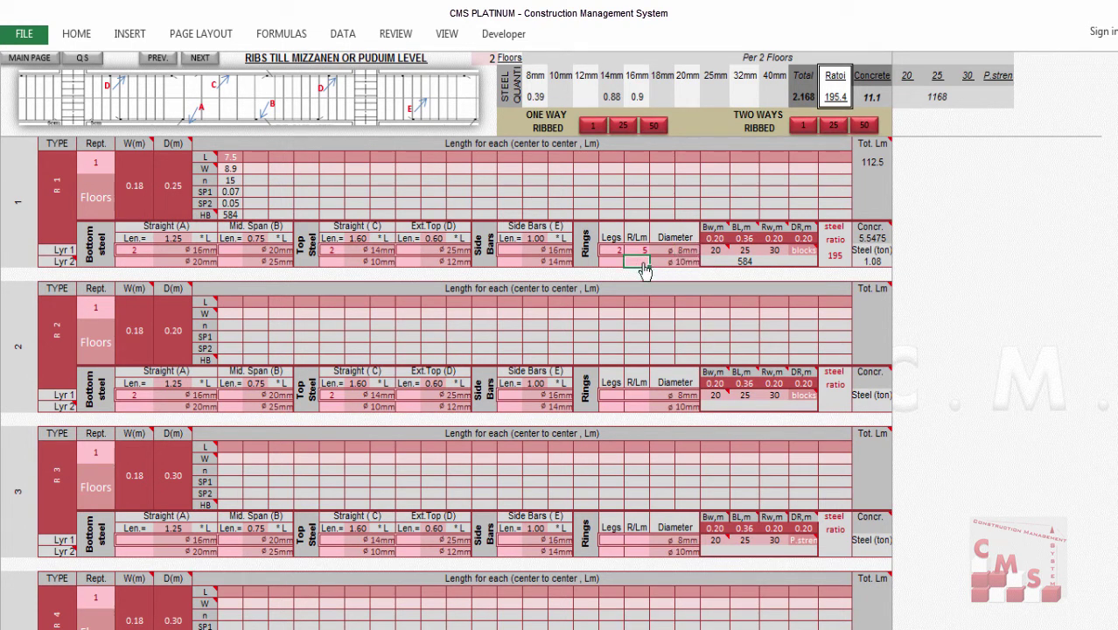
# Step: Look over R1's unused length and width columns where further slab areas of this rib type can be entered
pyautogui.click(253, 157)
pyautogui.click(278, 159)
pyautogui.click(303, 159)
pyautogui.click(306, 167)
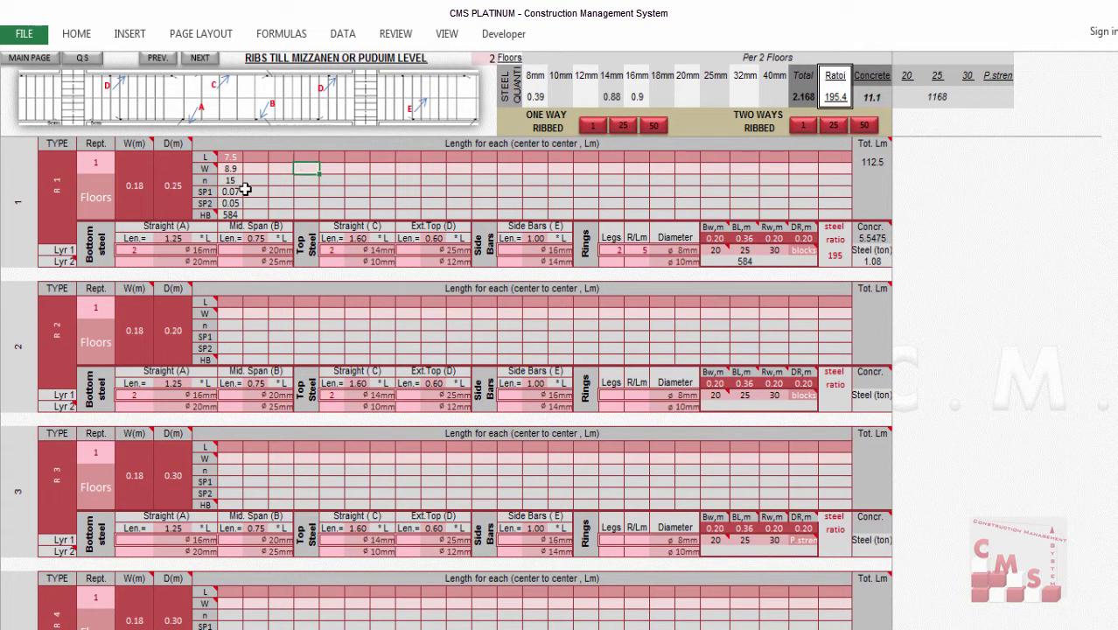
pyautogui.click(99, 170)
pyautogui.click(303, 167)
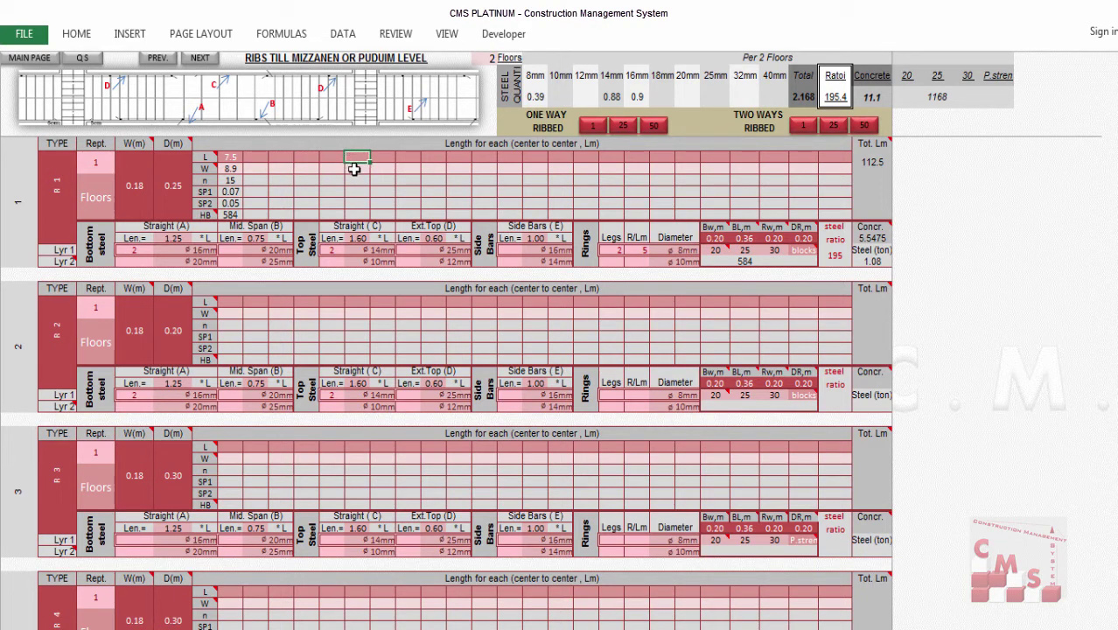
pyautogui.click(389, 166)
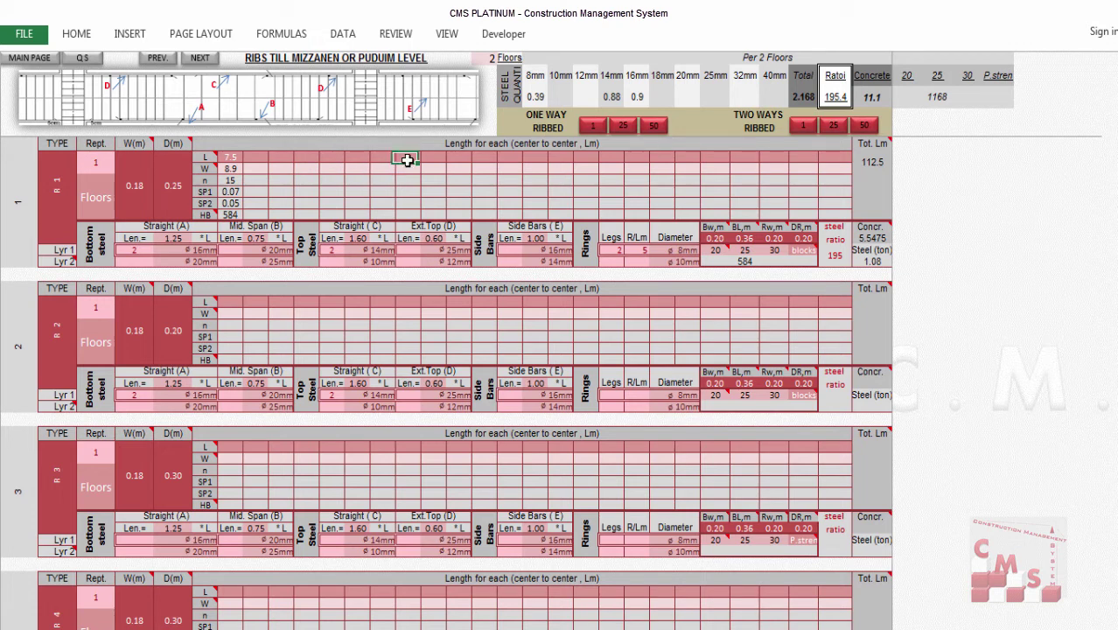
pyautogui.click(408, 168)
# Step: Review R1's calculated total length, concrete volume, steel weight, steel ratio, hollow block quantity and rib depth
pyautogui.click(841, 163)
pyautogui.click(871, 163)
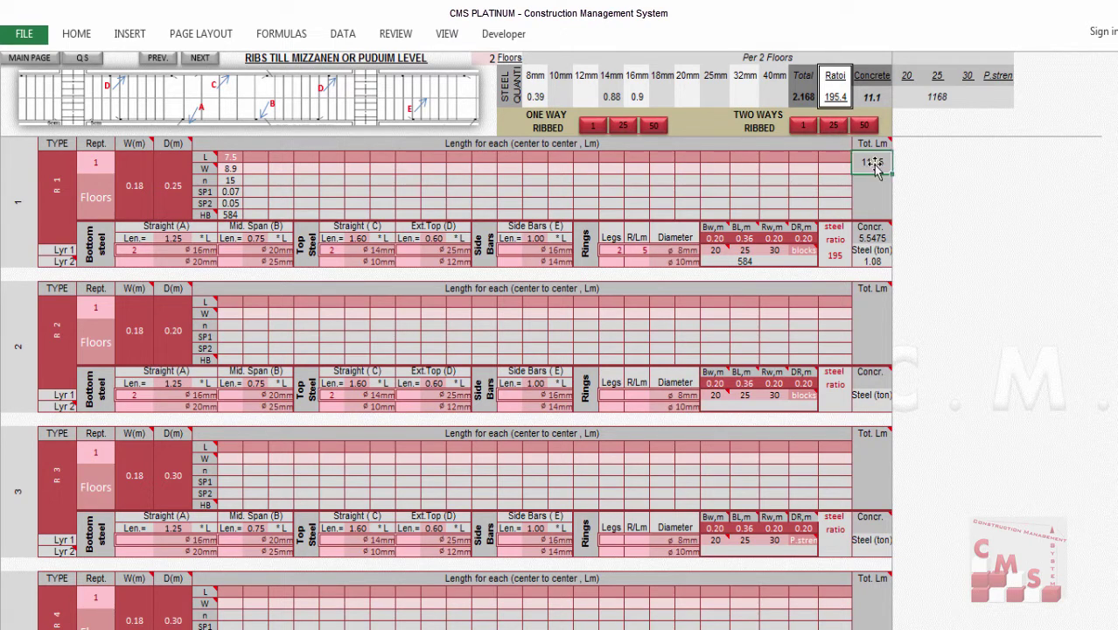
pyautogui.click(886, 238)
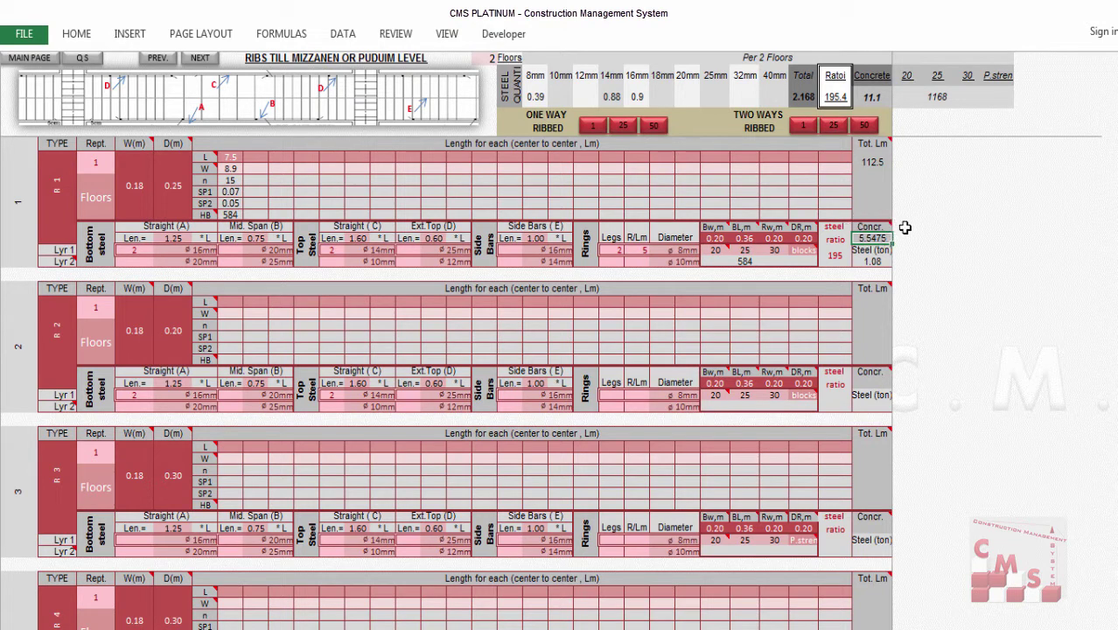
pyautogui.click(874, 261)
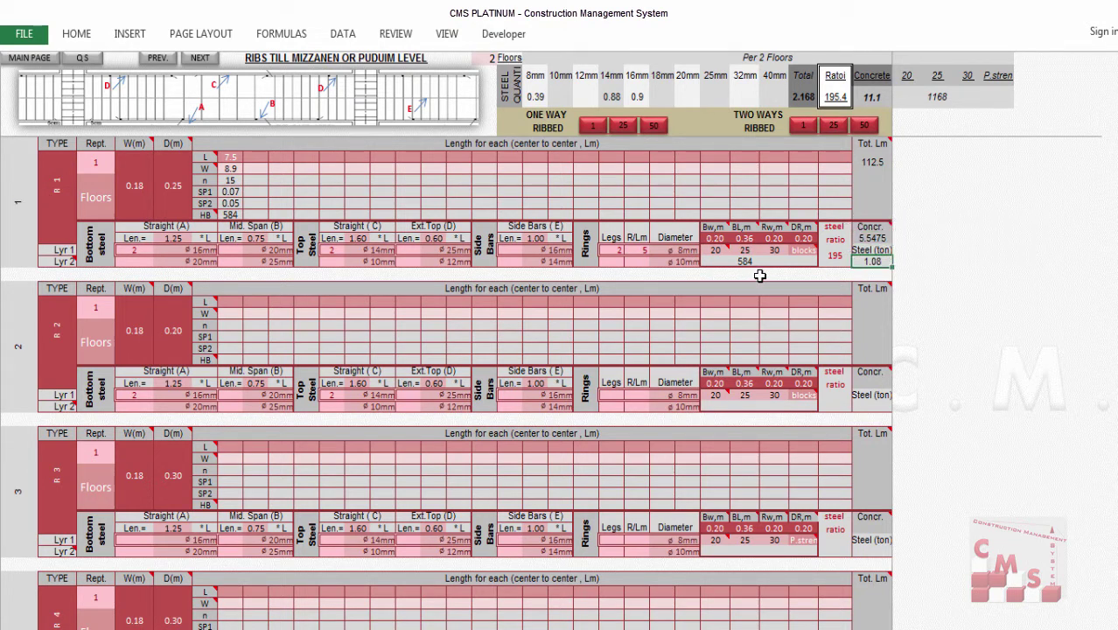
pyautogui.click(831, 255)
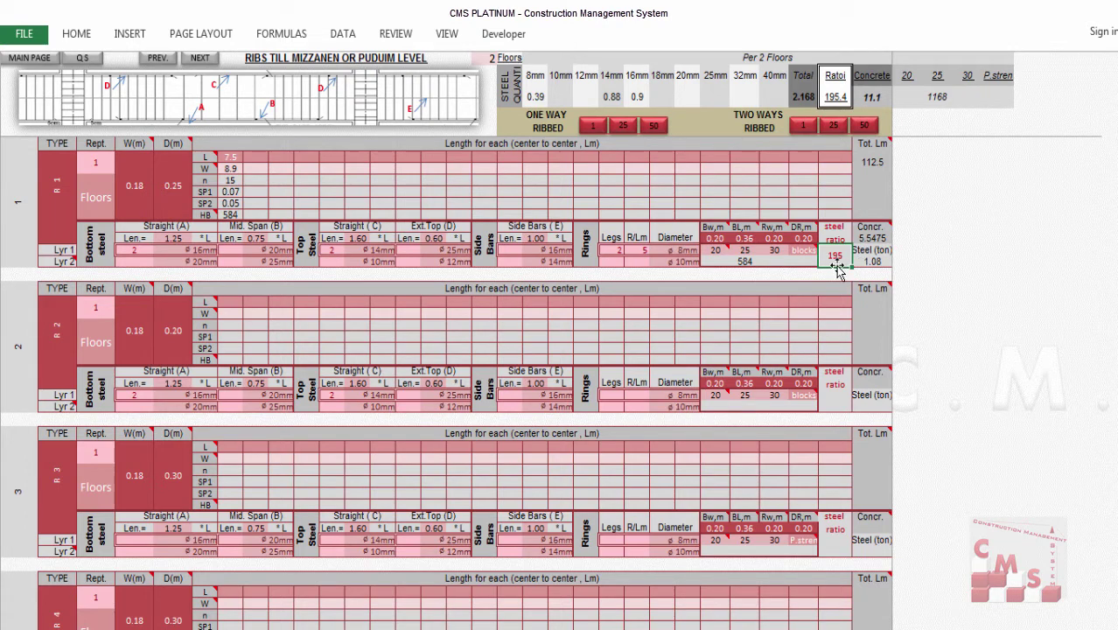
pyautogui.click(749, 262)
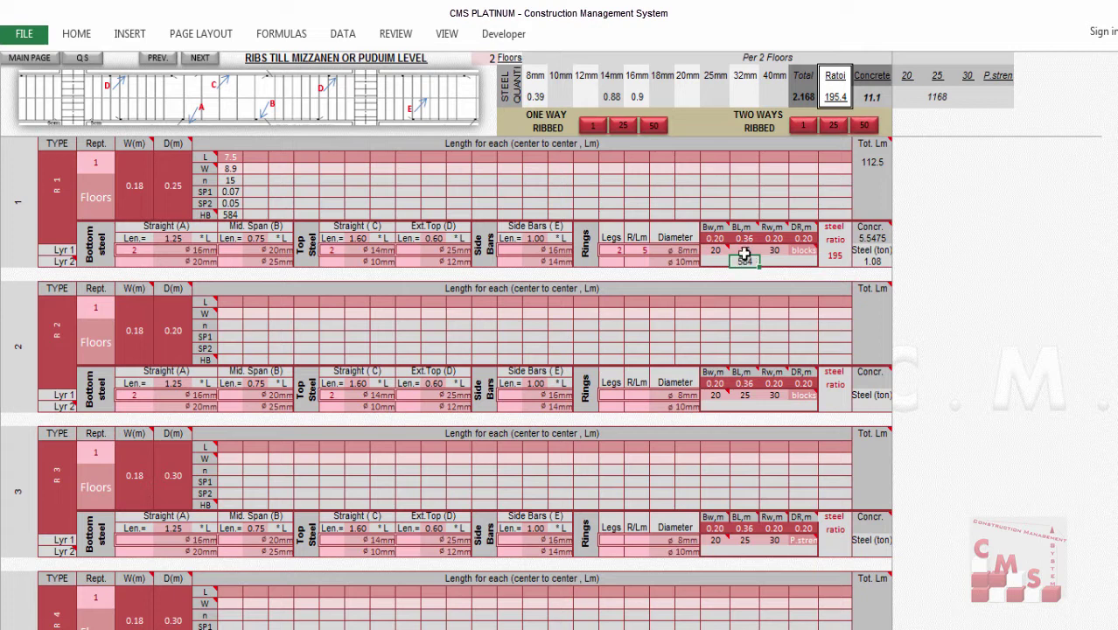
pyautogui.click(744, 251)
pyautogui.click(745, 261)
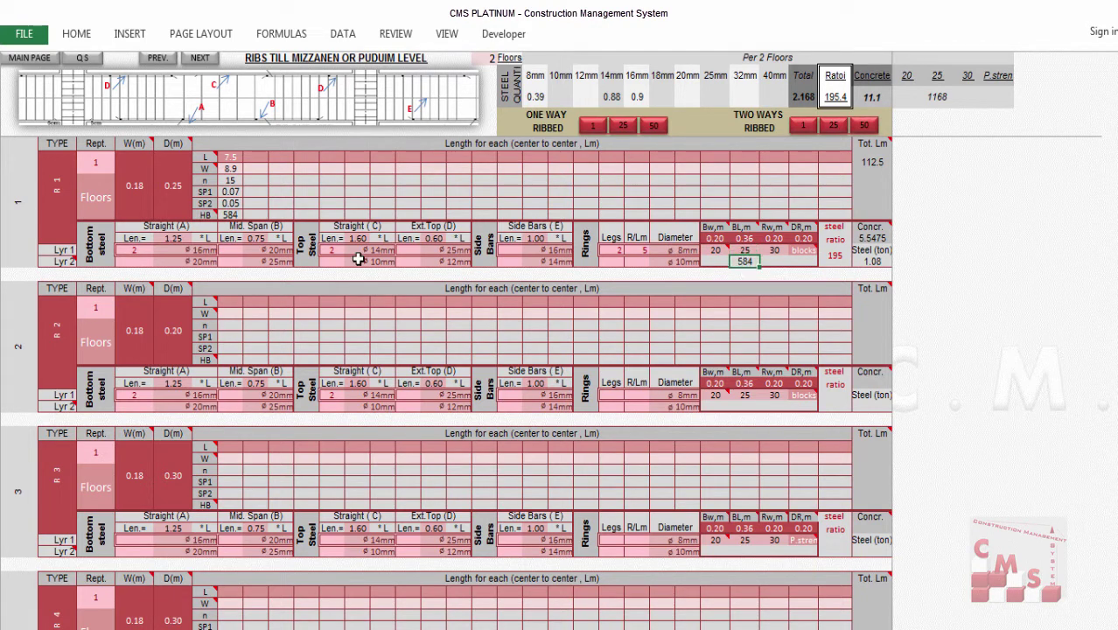
pyautogui.click(158, 188)
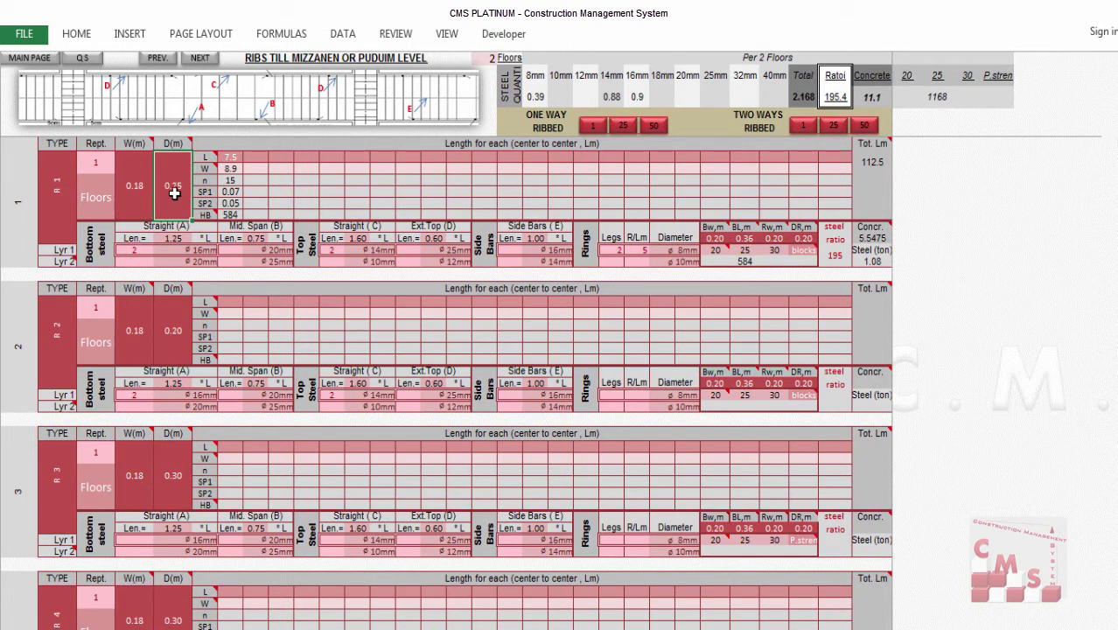
# Step: In the AutoCAD drawing, examine the two-way slab's R1 and R2 rib directions and their sizes in the rib schedule
pyautogui.click(864, 127)
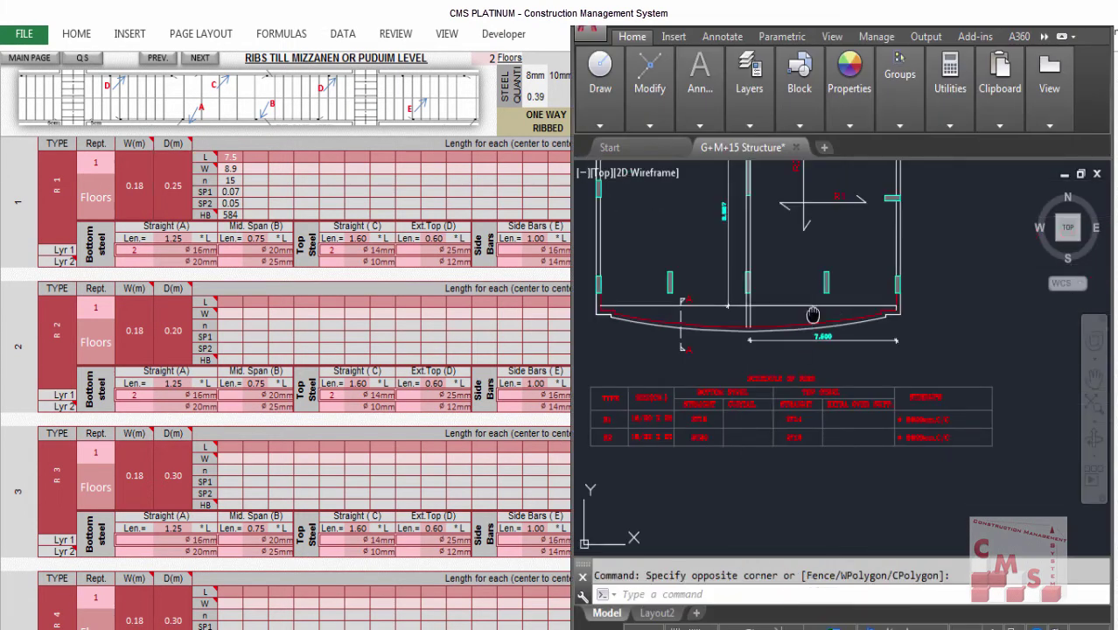
pyautogui.scroll(2, 813, 315)
pyautogui.scroll(2, 746, 289)
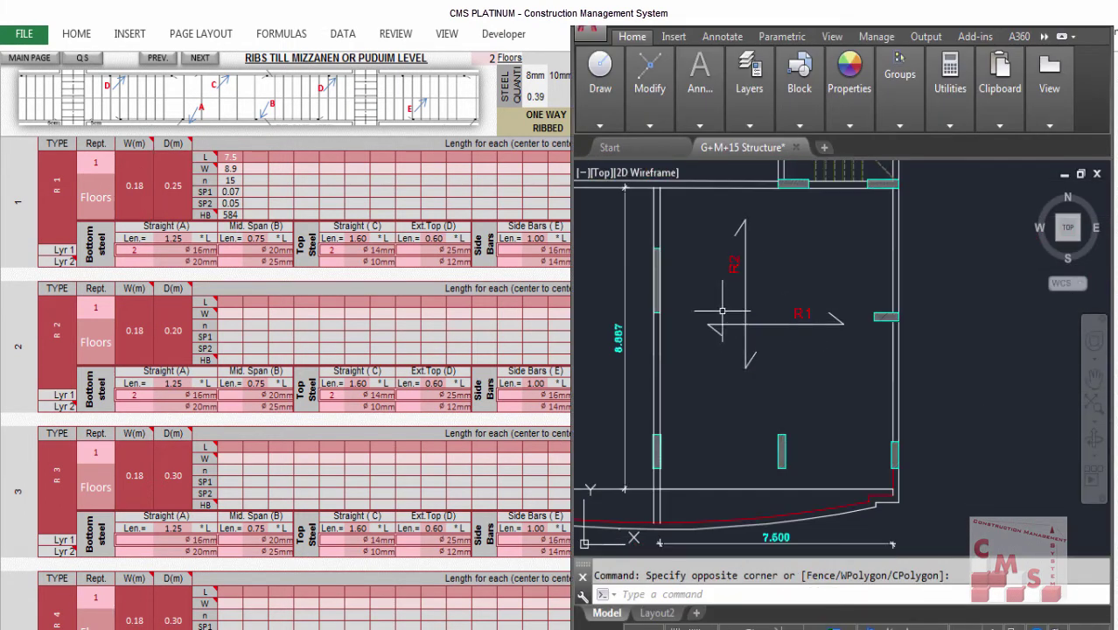
pyautogui.scroll(-3, 722, 310)
pyautogui.moveTo(824, 318); pyautogui.dragTo(836, 305)
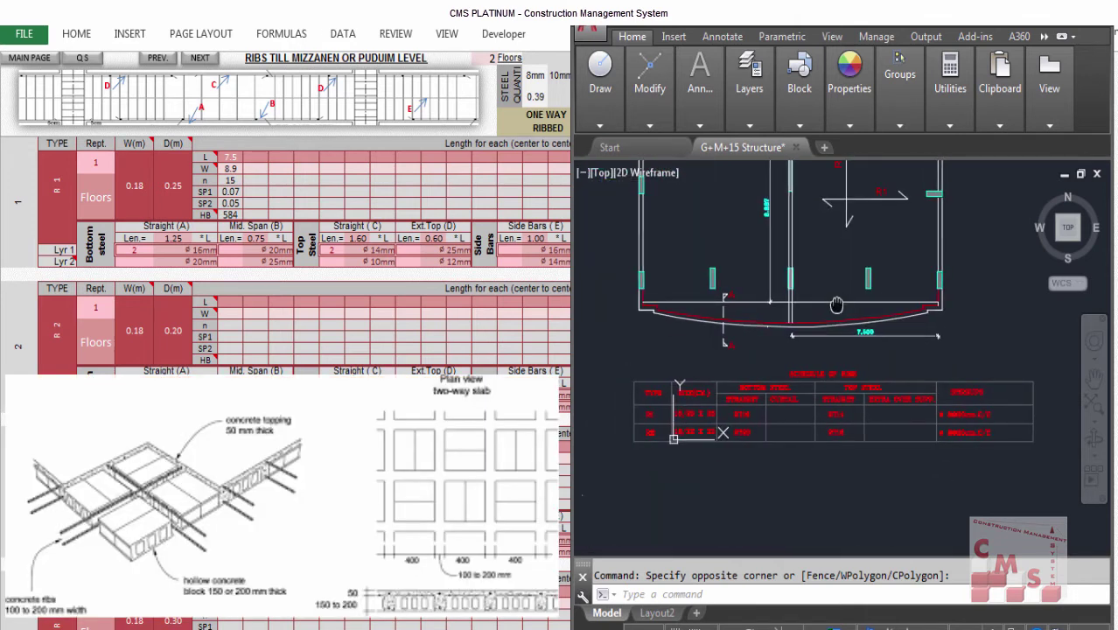
pyautogui.scroll(2, 716, 440)
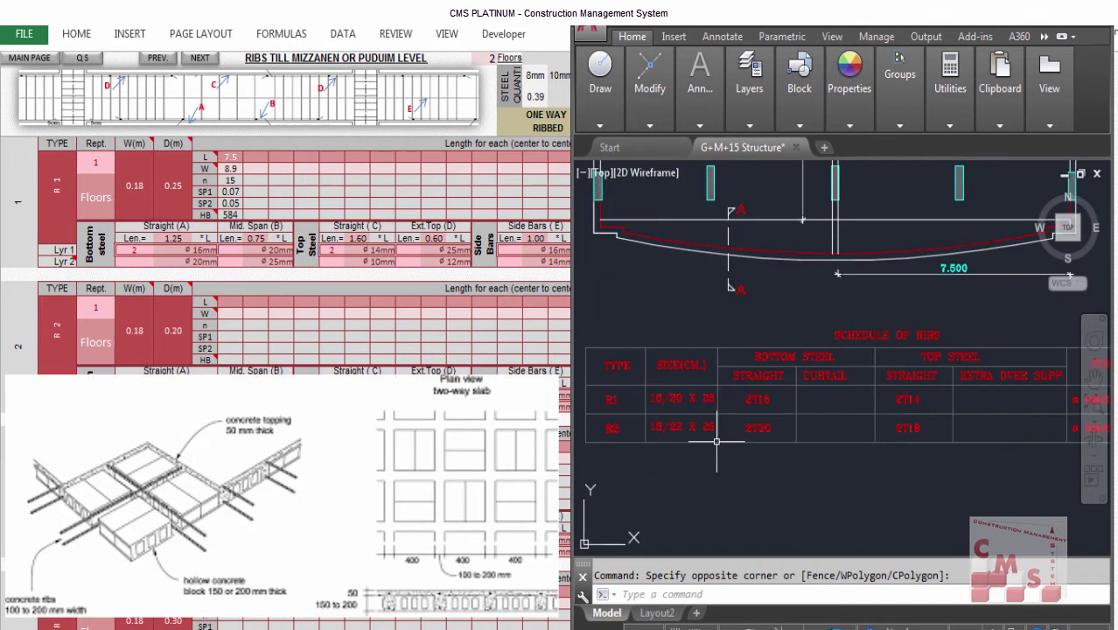
pyautogui.scroll(2, 716, 441)
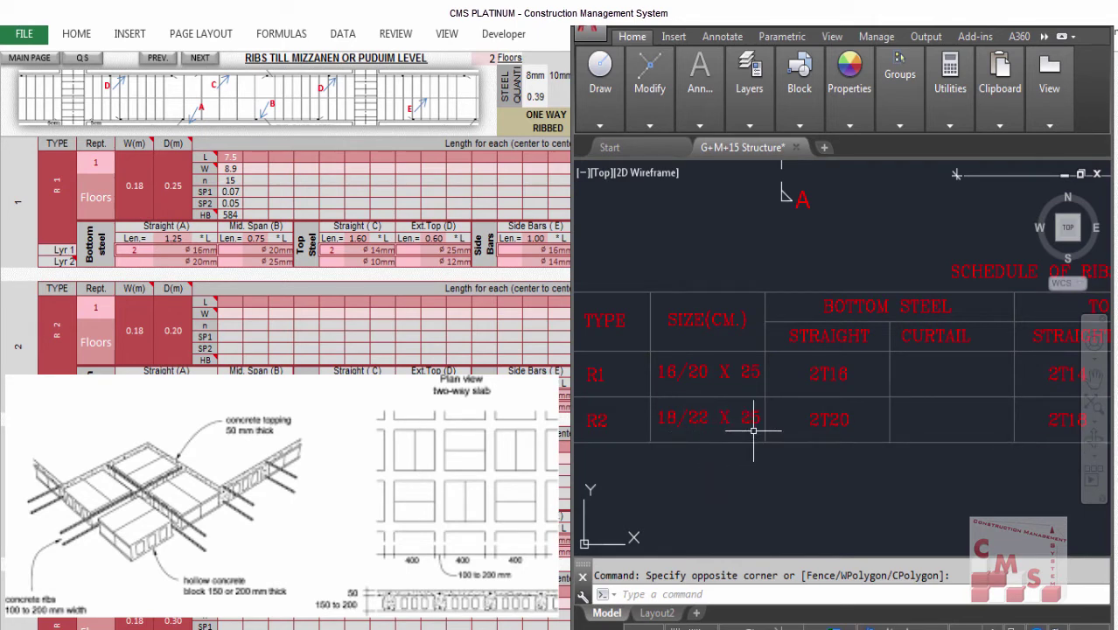
pyautogui.scroll(3, 749, 425)
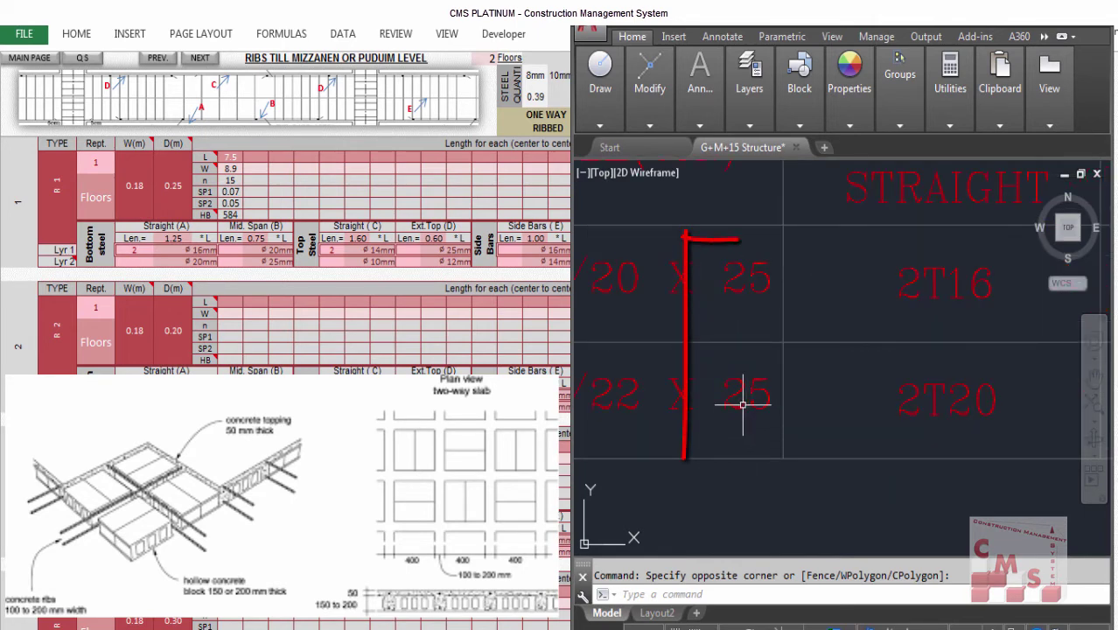
pyautogui.moveTo(739, 237); pyautogui.dragTo(684, 453)
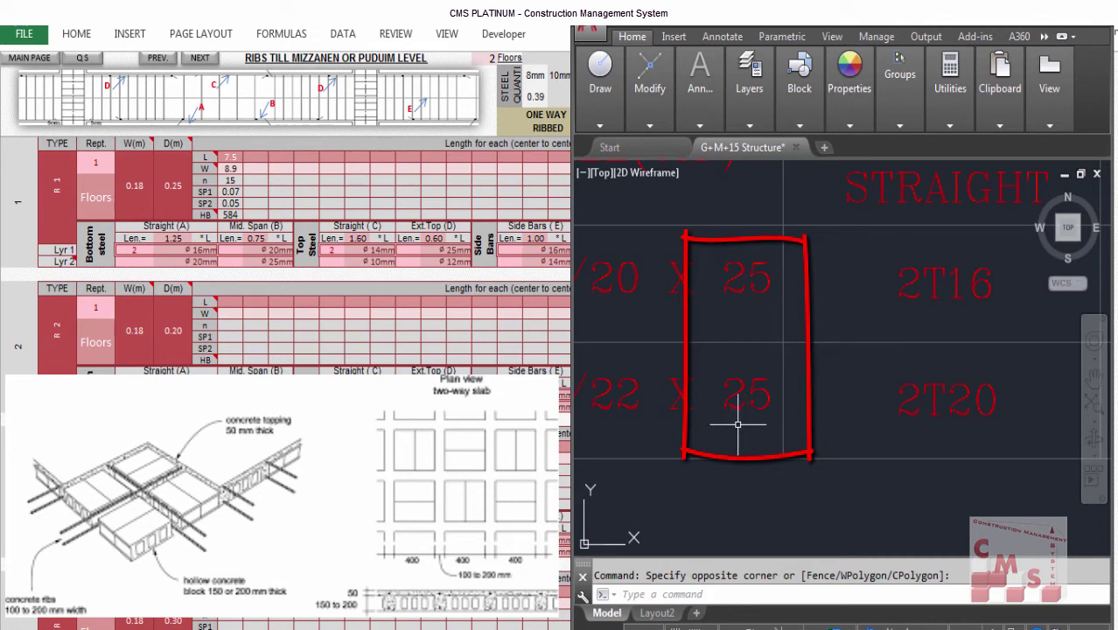
pyautogui.scroll(-2, 731, 425)
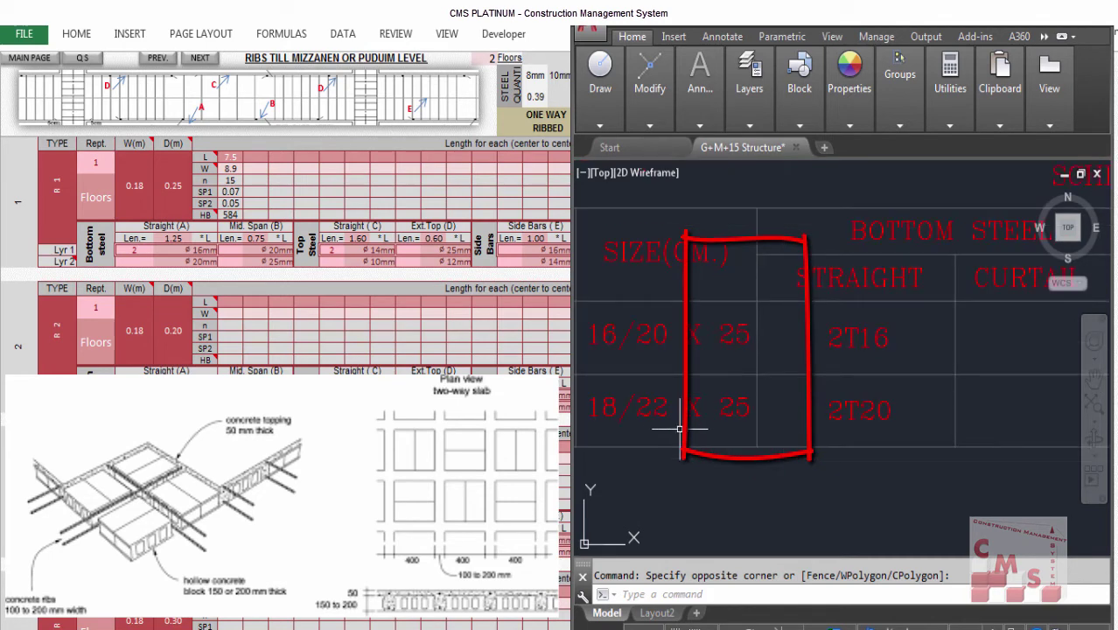
# Step: Read the straight bottom steel, straight top steel and stirrups of R1 and R2 in the rib schedule
pyautogui.scroll(-2, 677, 429)
pyautogui.scroll(2, 833, 412)
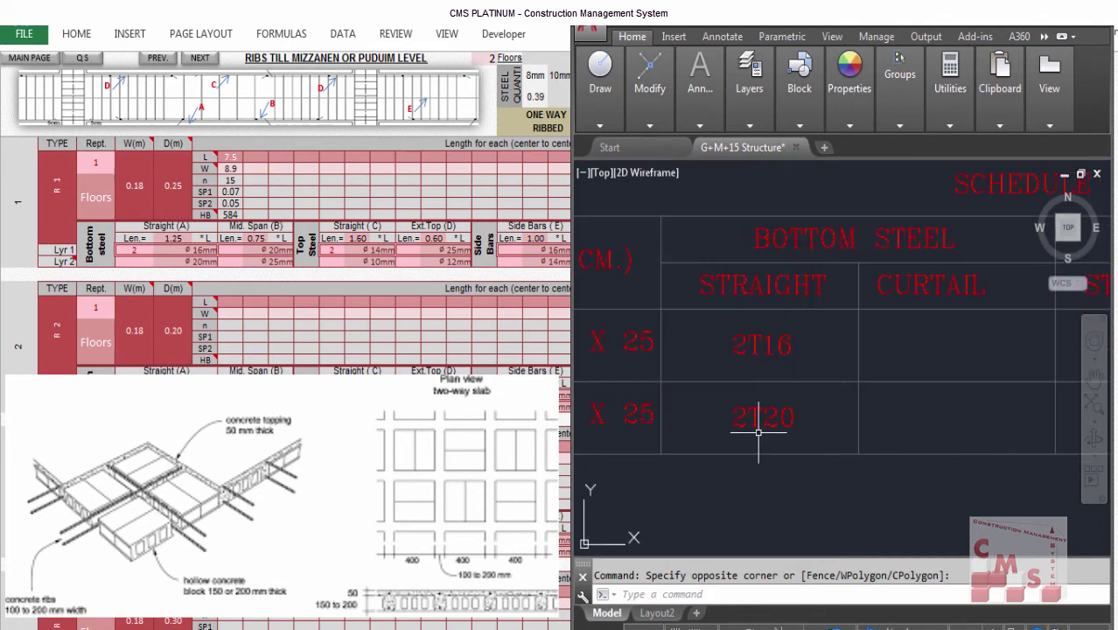
pyautogui.moveTo(756, 429)
pyautogui.mouseDown()
pyautogui.moveTo(612, 444)
pyautogui.moveTo(594, 433)
pyautogui.mouseUp()
pyautogui.moveTo(948, 425); pyautogui.dragTo(836, 452)
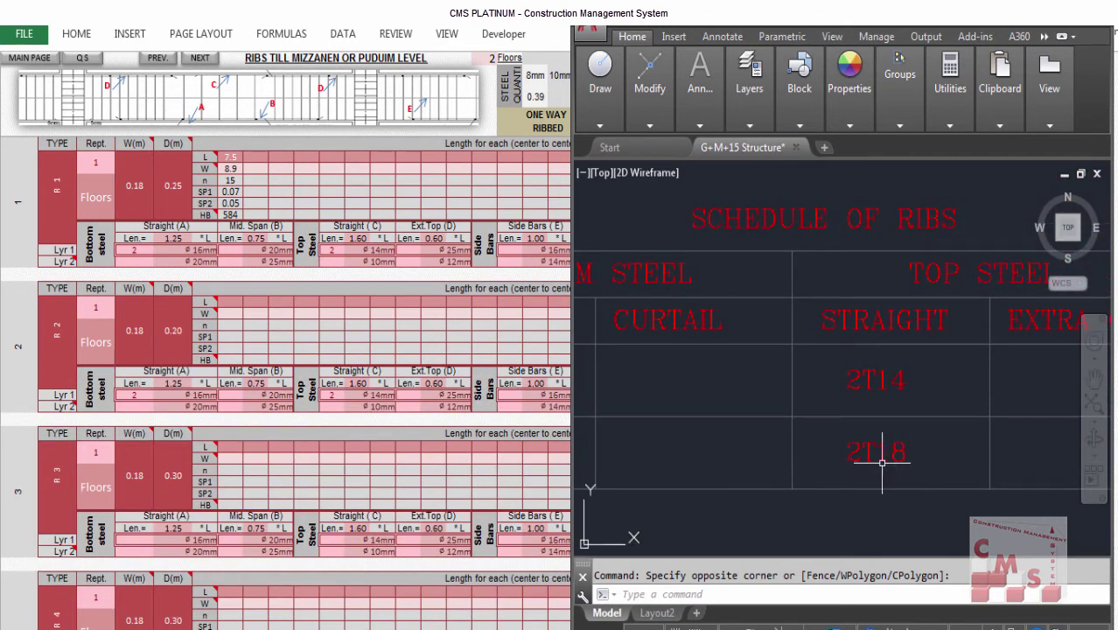
pyautogui.scroll(-5, 878, 454)
pyautogui.scroll(5, 929, 467)
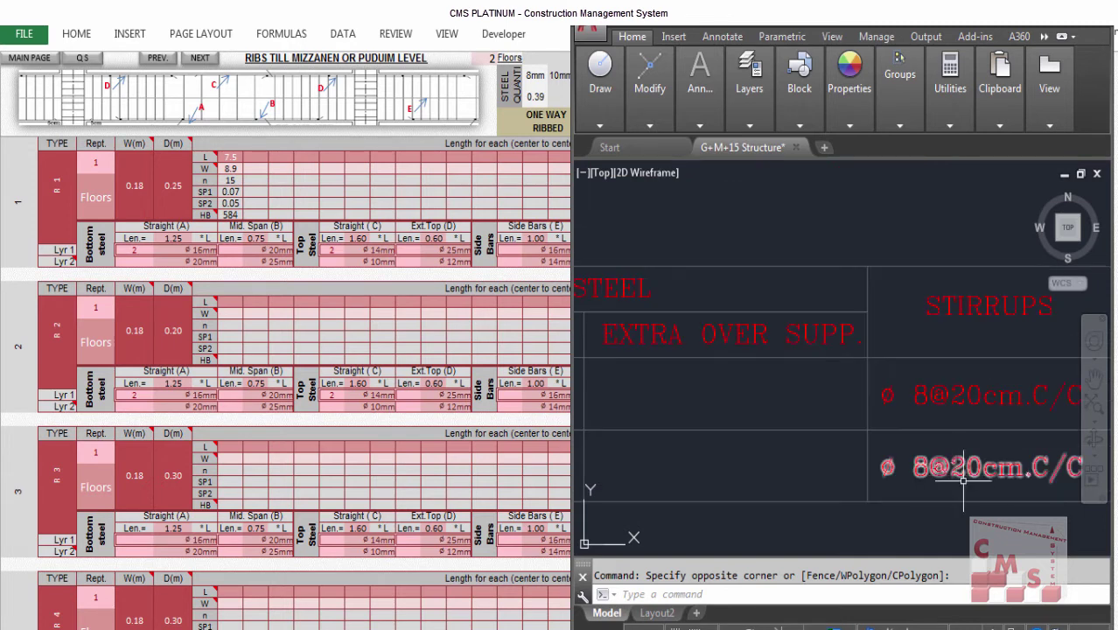
pyautogui.scroll(-3, 922, 464)
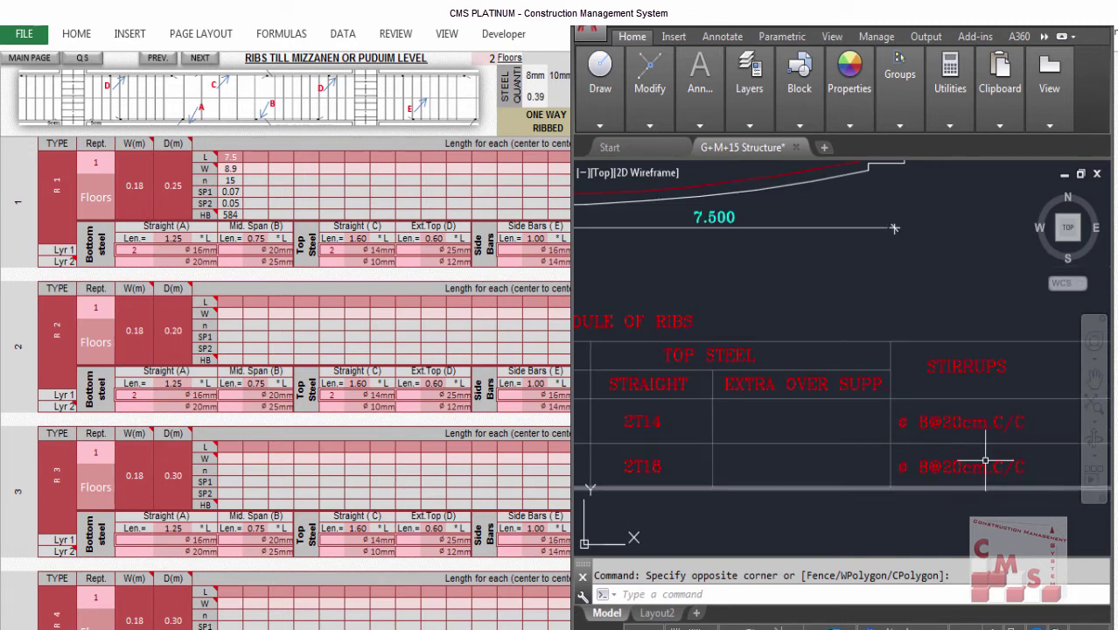
# Step: In the first two-way ribbed slab block of the workbook, enter the panel's lengths from the drawing: 7.5 for R1 and 8.9 for R2
pyautogui.scroll(-6, 792, 442)
pyautogui.scroll(2, 756, 318)
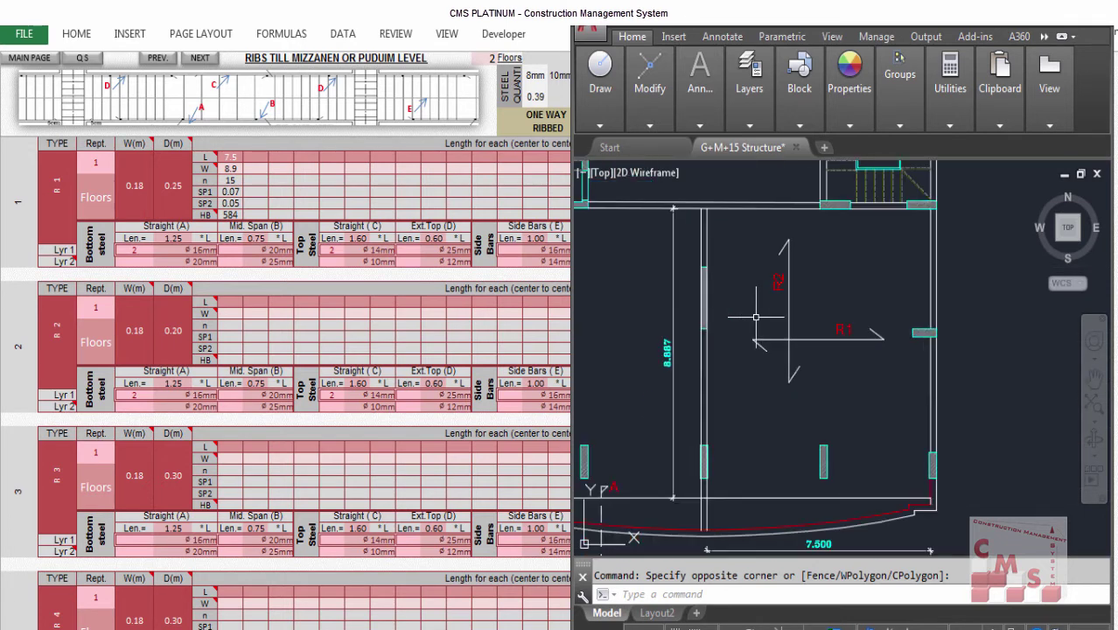
pyautogui.scroll(-1, 757, 316)
pyautogui.scroll(3, 831, 333)
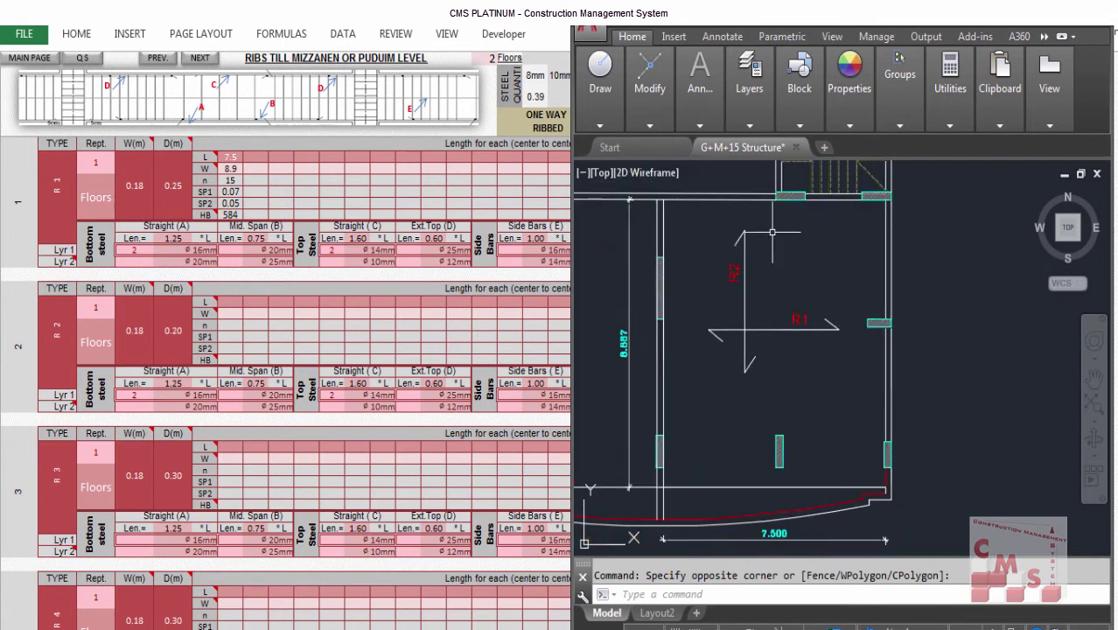
pyautogui.click(332, 394)
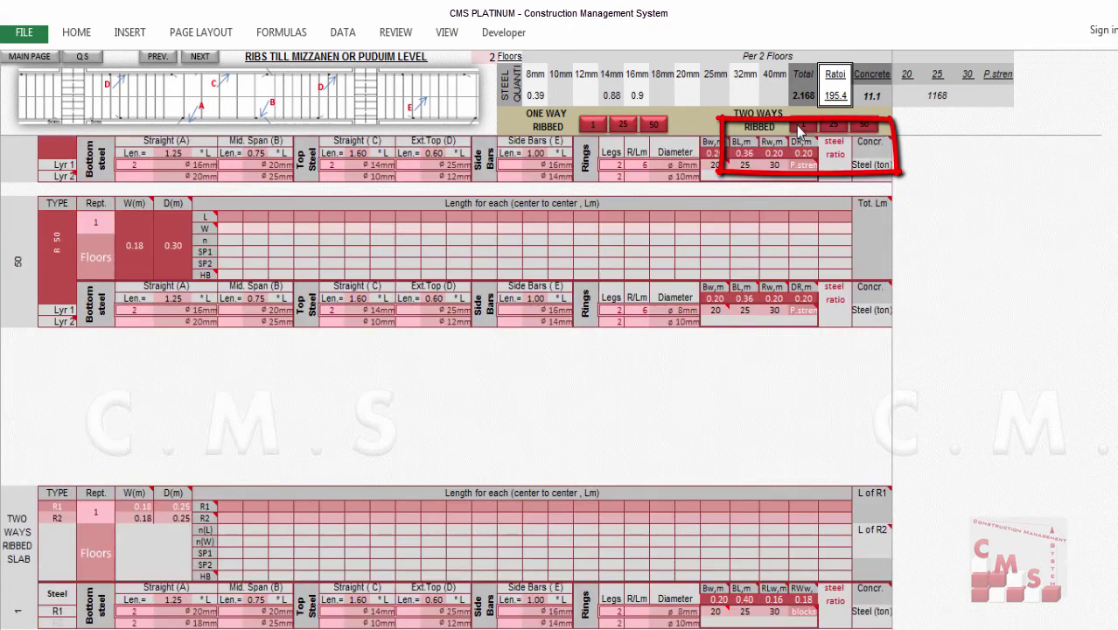
pyautogui.click(802, 125)
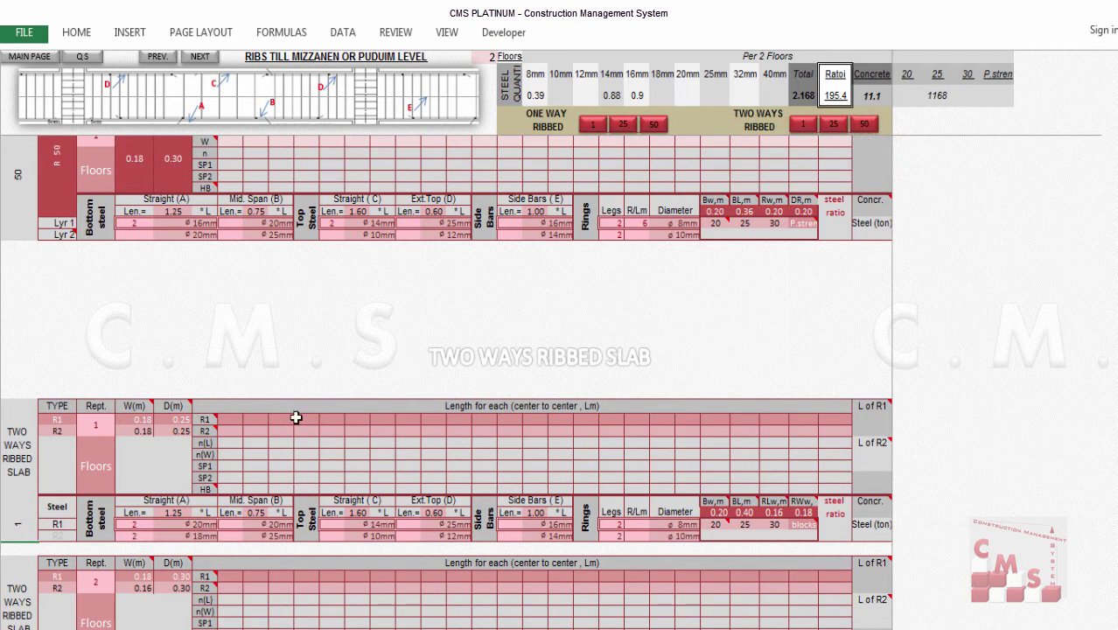
pyautogui.click(241, 421)
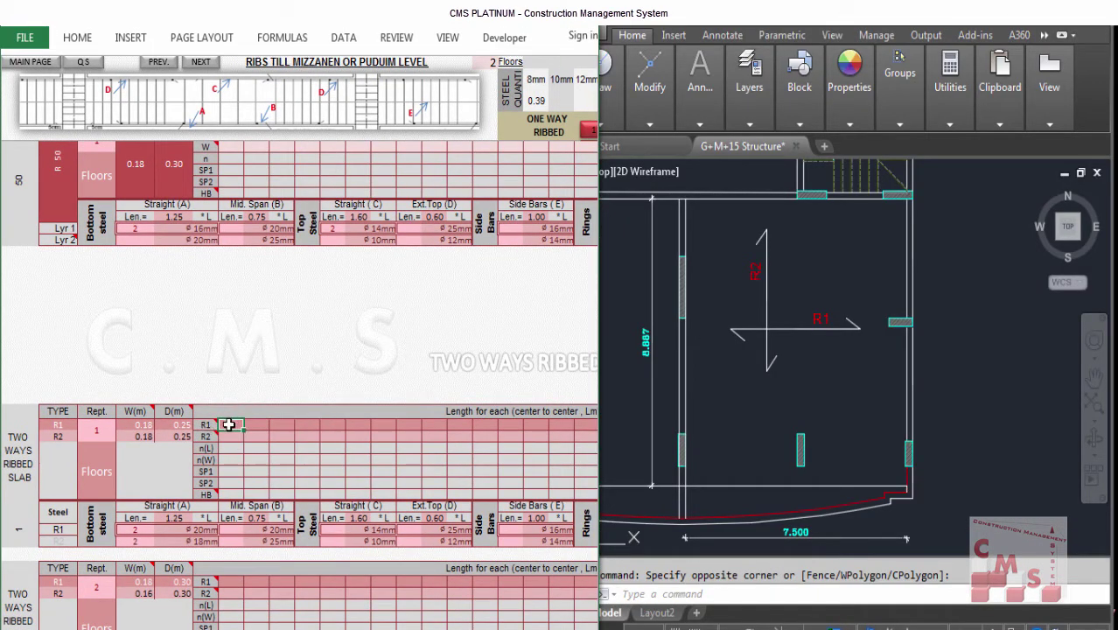
pyautogui.write('7.5')
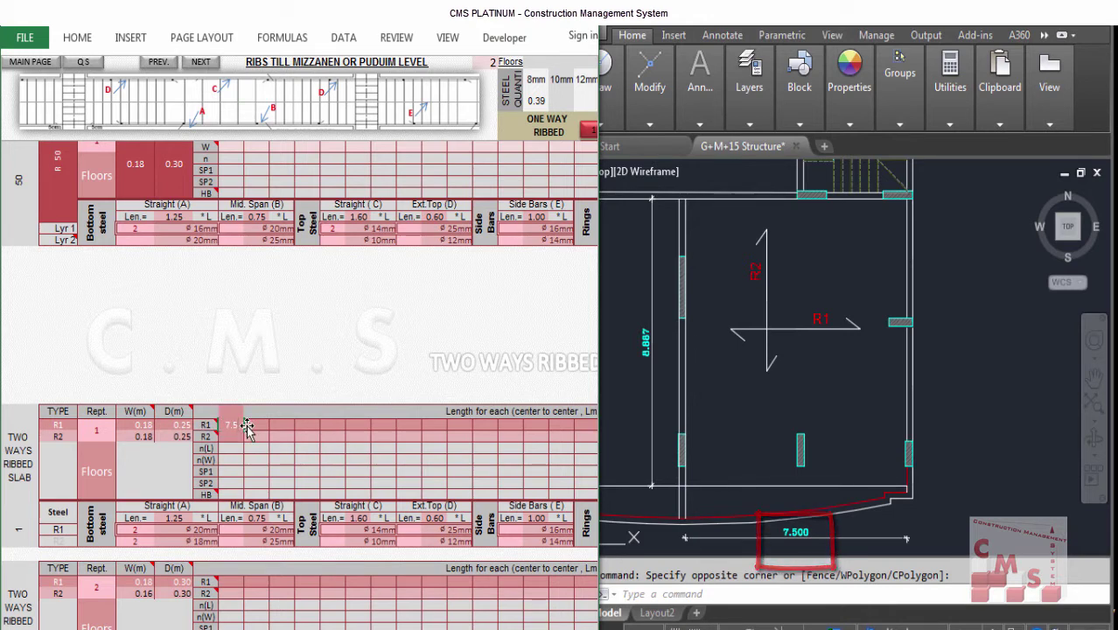
pyautogui.press('Return')
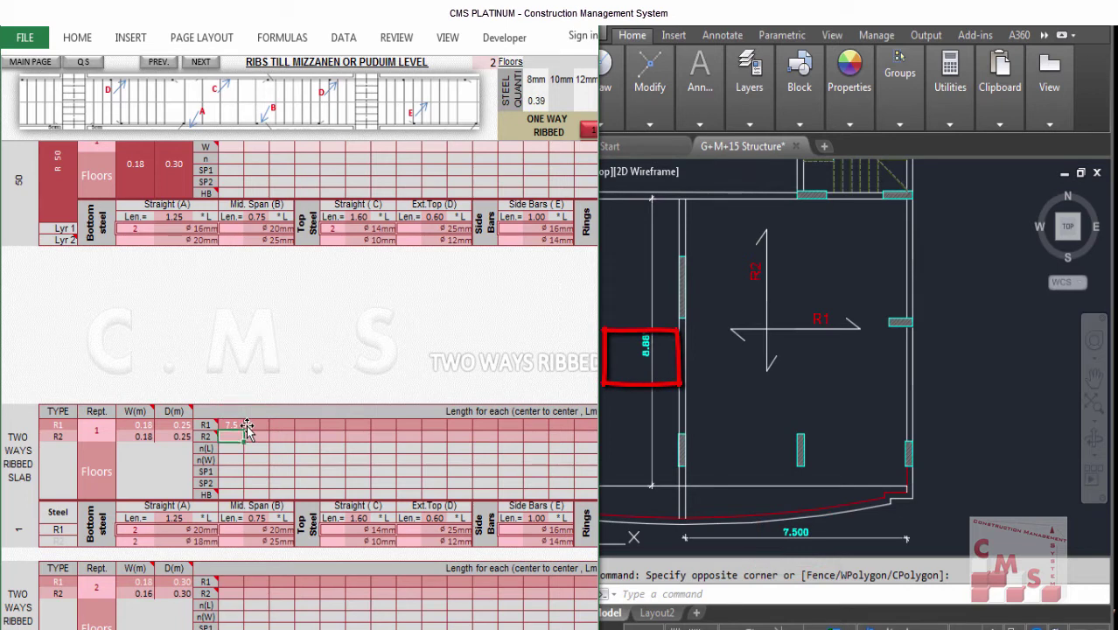
pyautogui.write('8.9')
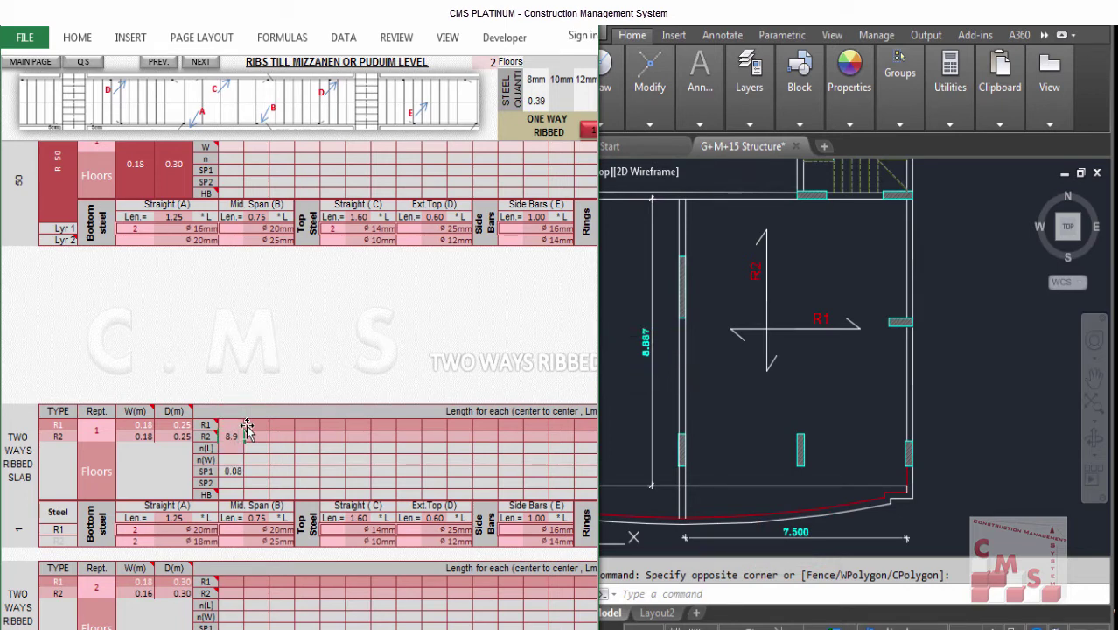
# Step: Commit R1's length of 7.5 in the first two-way slab block and check the block's repetition count and R1's width and depth
pyautogui.press('Return')
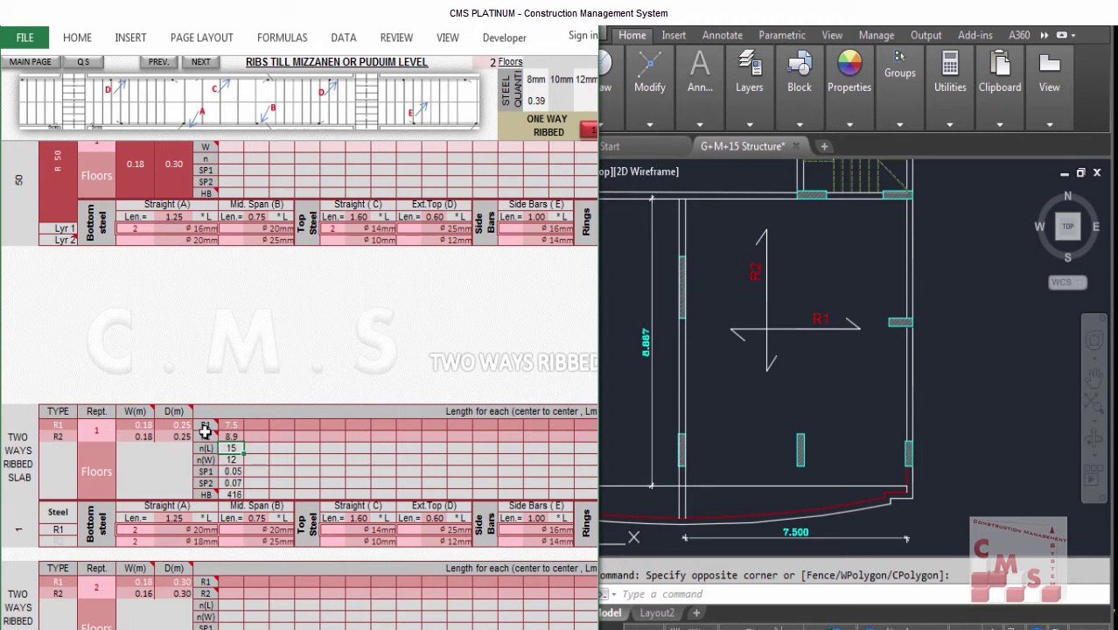
pyautogui.click(98, 431)
pyautogui.click(98, 433)
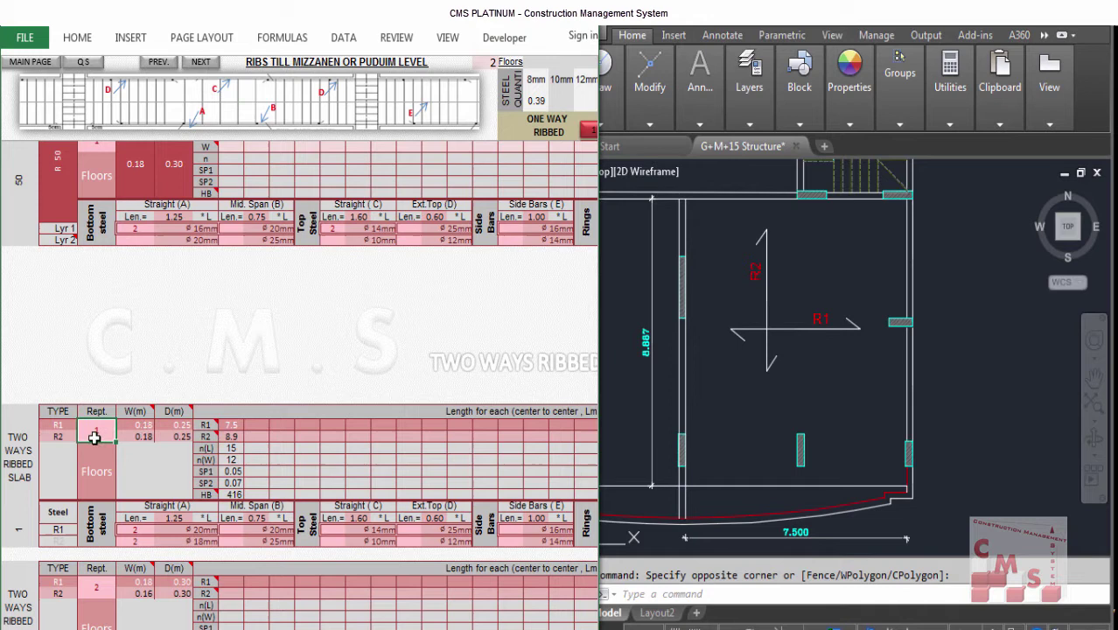
pyautogui.click(145, 426)
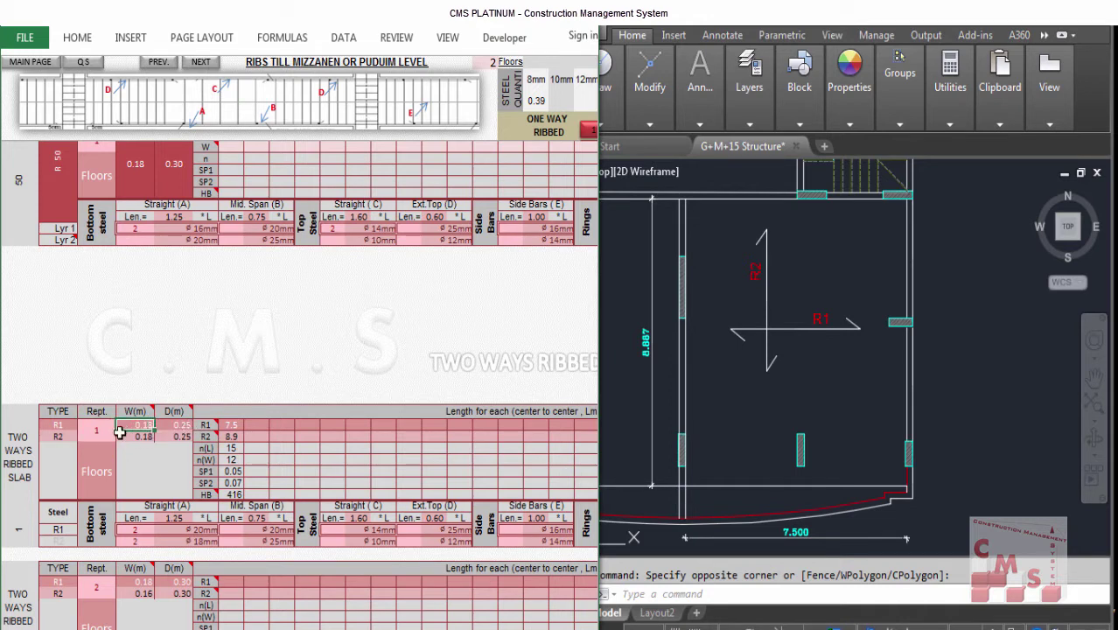
pyautogui.click(164, 425)
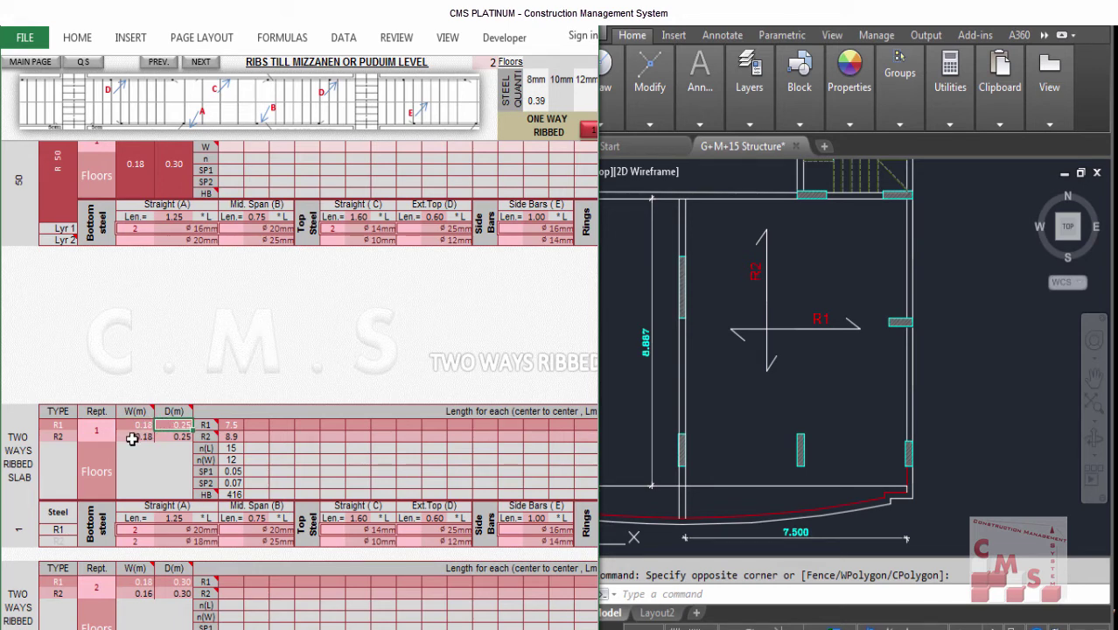
# Step: Look up R2's size in the AutoCAD rib schedule and set R2's width to 0.2 m in the first two-way slab block
pyautogui.click(131, 438)
pyautogui.click(794, 392)
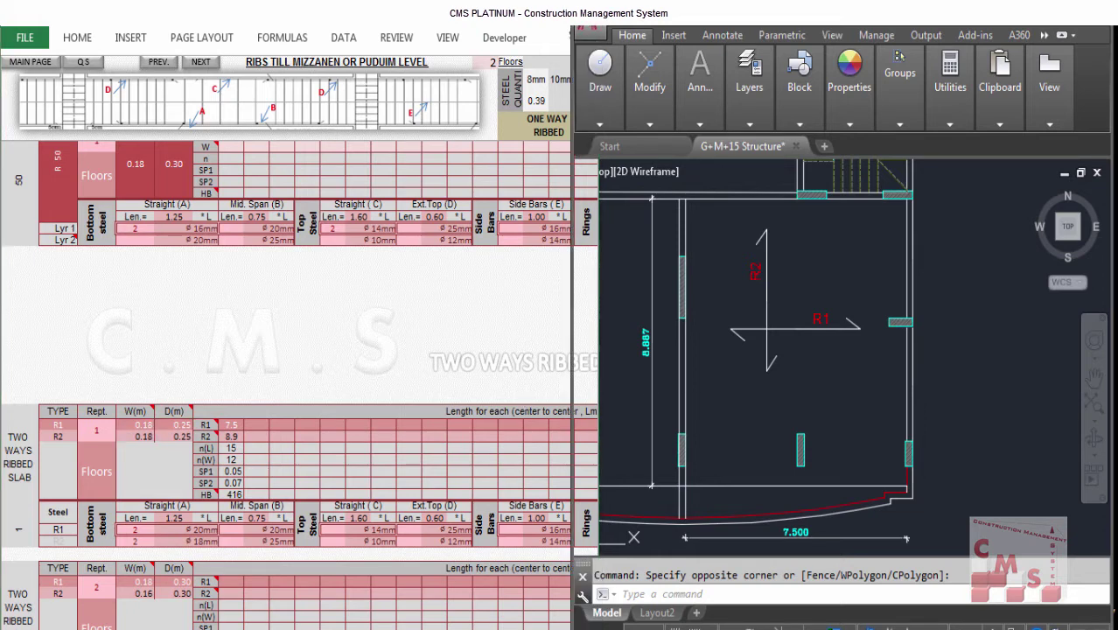
pyautogui.scroll(-3, 793, 392)
pyautogui.scroll(3, 748, 505)
pyautogui.scroll(2, 784, 433)
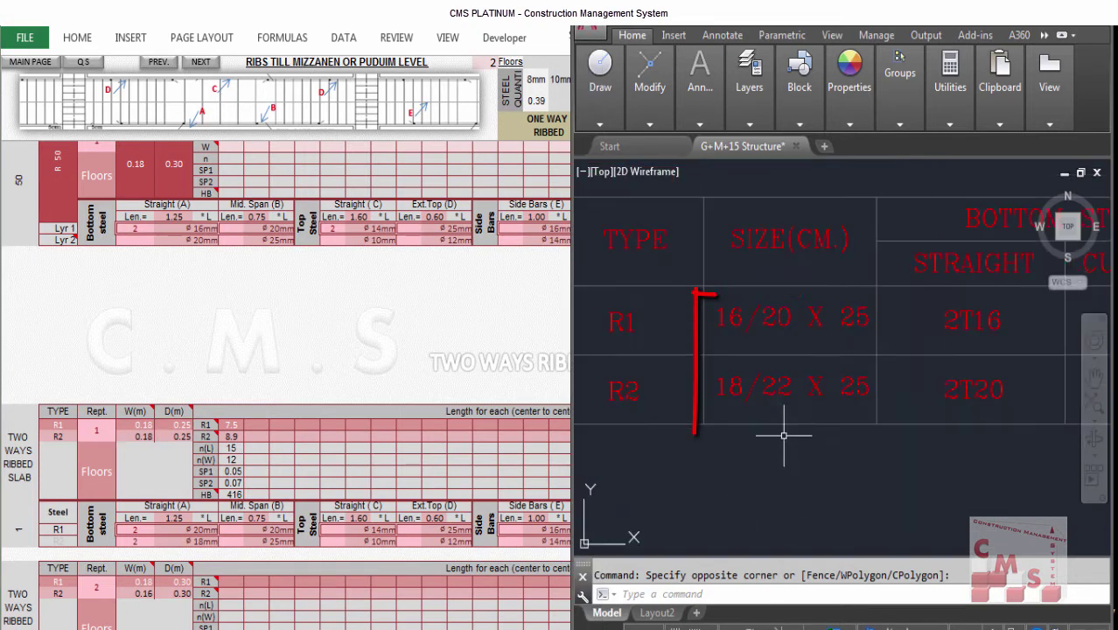
pyautogui.click(145, 438)
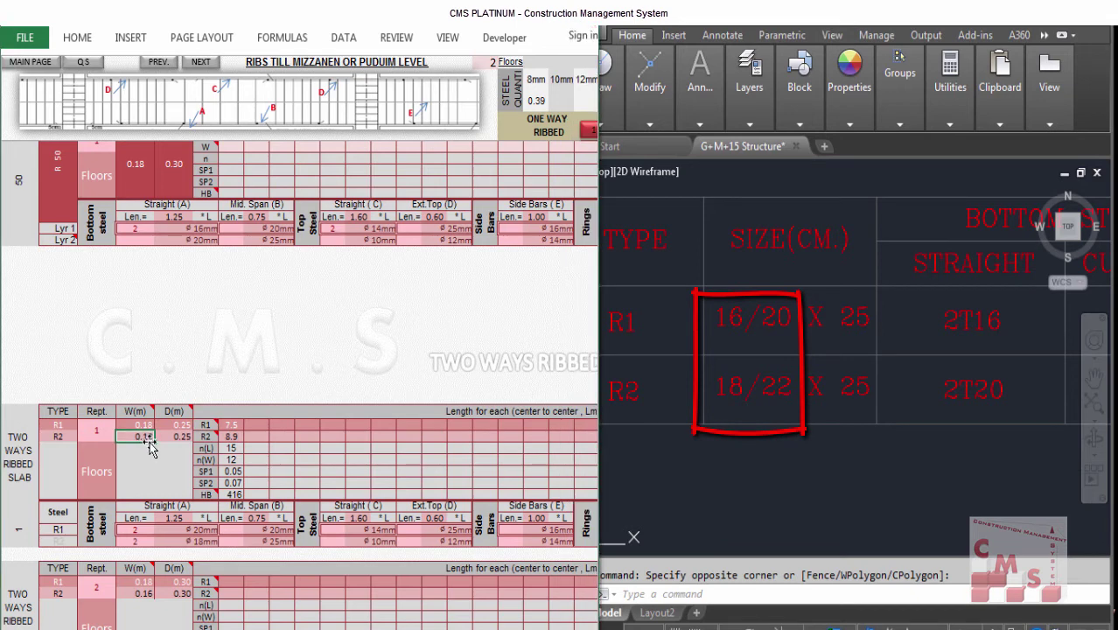
pyautogui.write('.2')
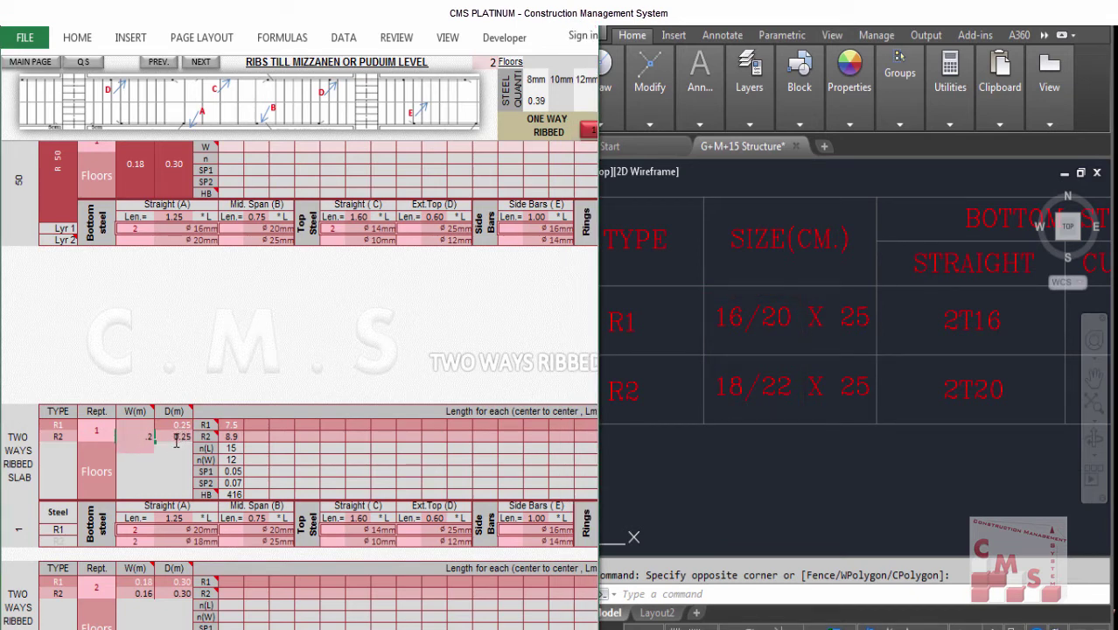
pyautogui.click(176, 442)
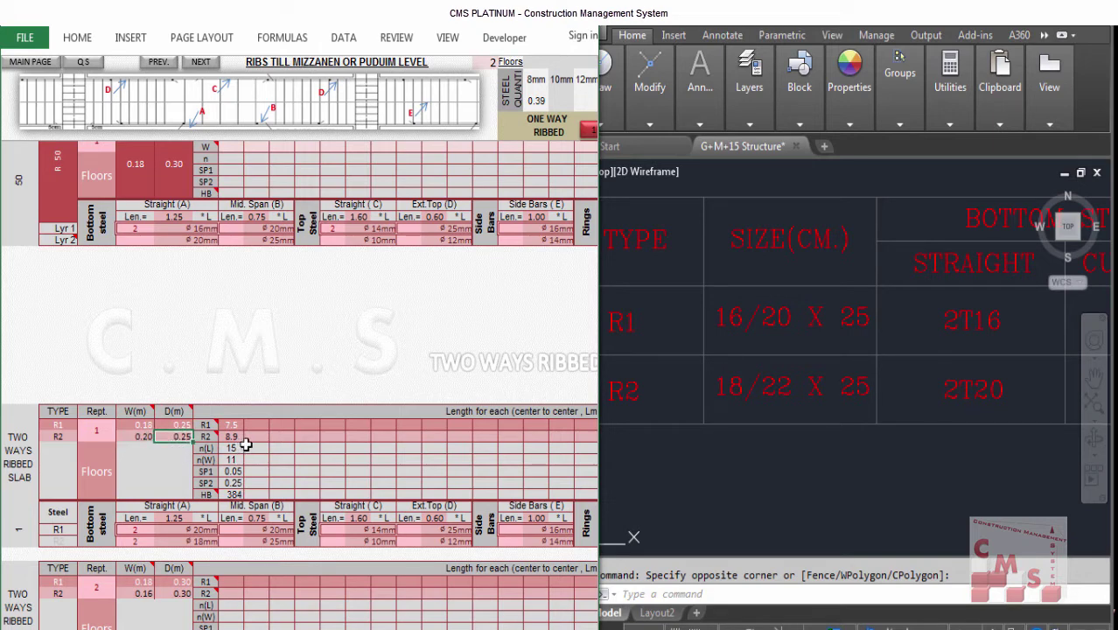
# Step: Review the first two-way slab block's calculated rib numbers n(L) and n(W), spacings SP1 and SP2, and hollow block quantity
pyautogui.click(205, 449)
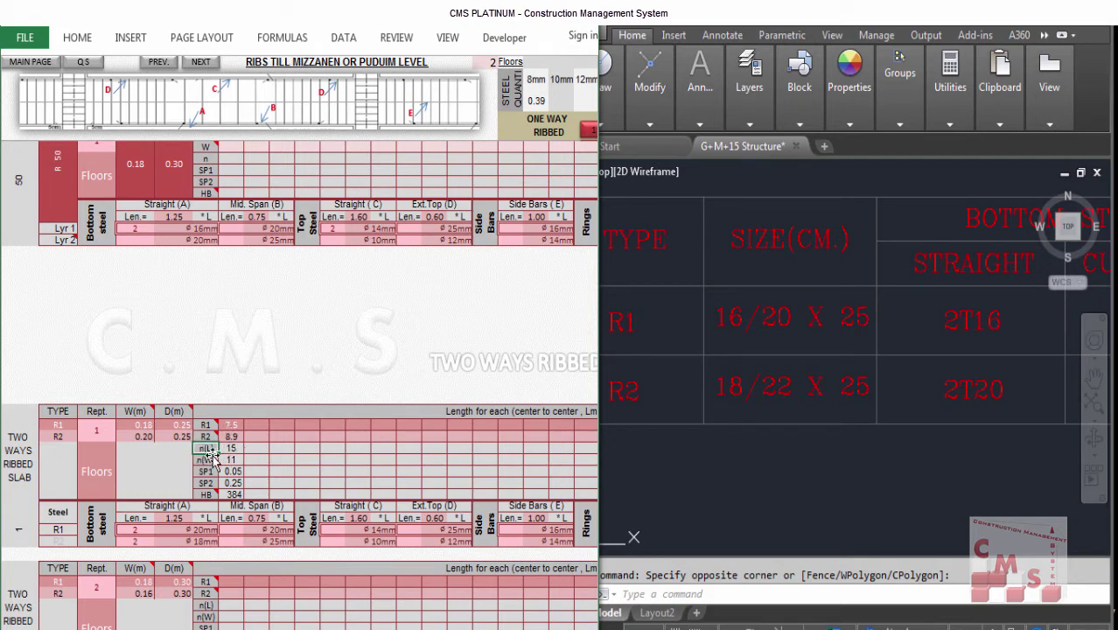
pyautogui.click(233, 449)
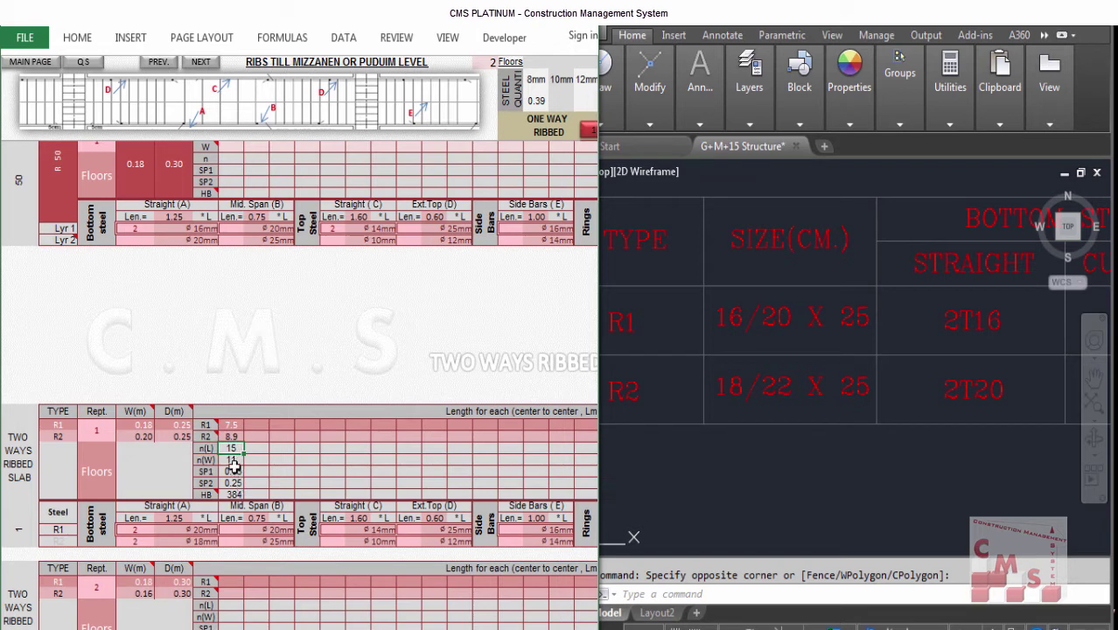
pyautogui.click(210, 437)
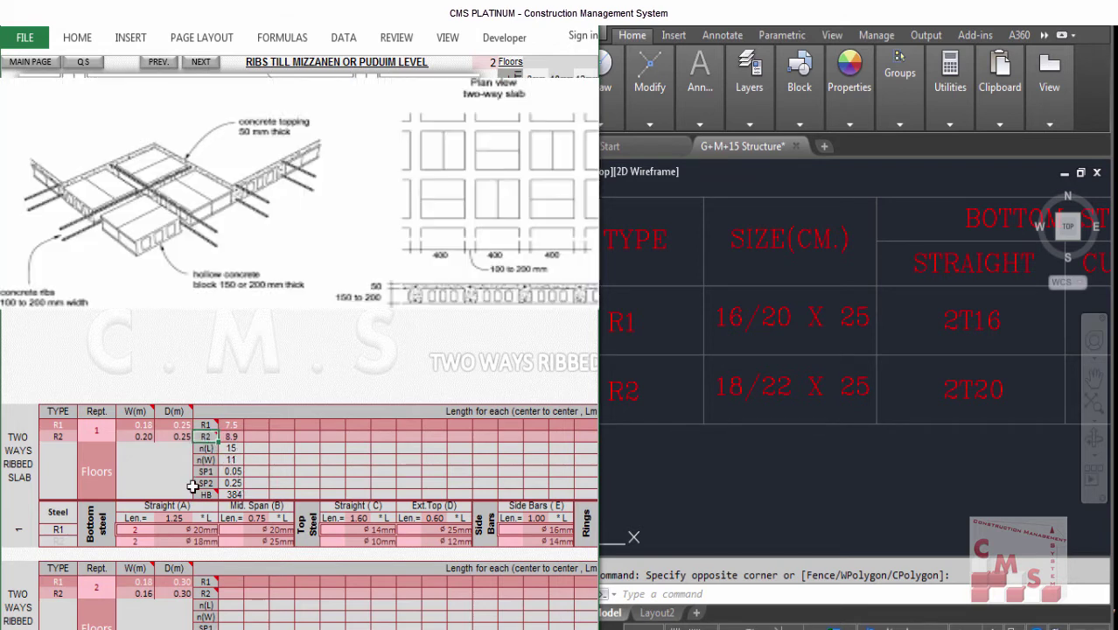
pyautogui.click(232, 459)
pyautogui.click(237, 471)
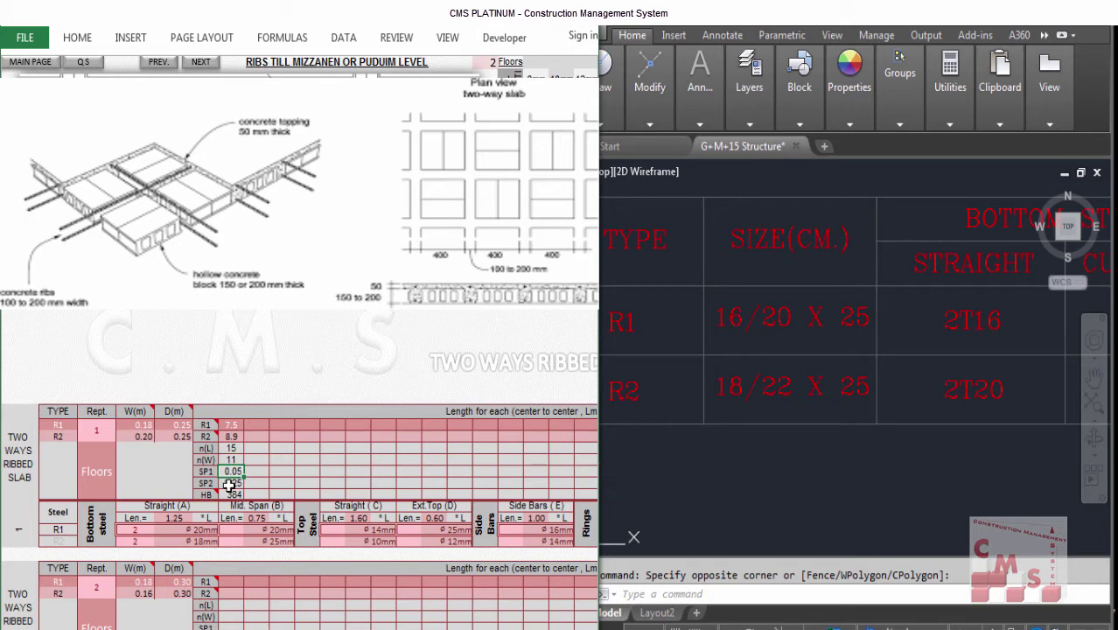
pyautogui.click(230, 483)
pyautogui.click(232, 495)
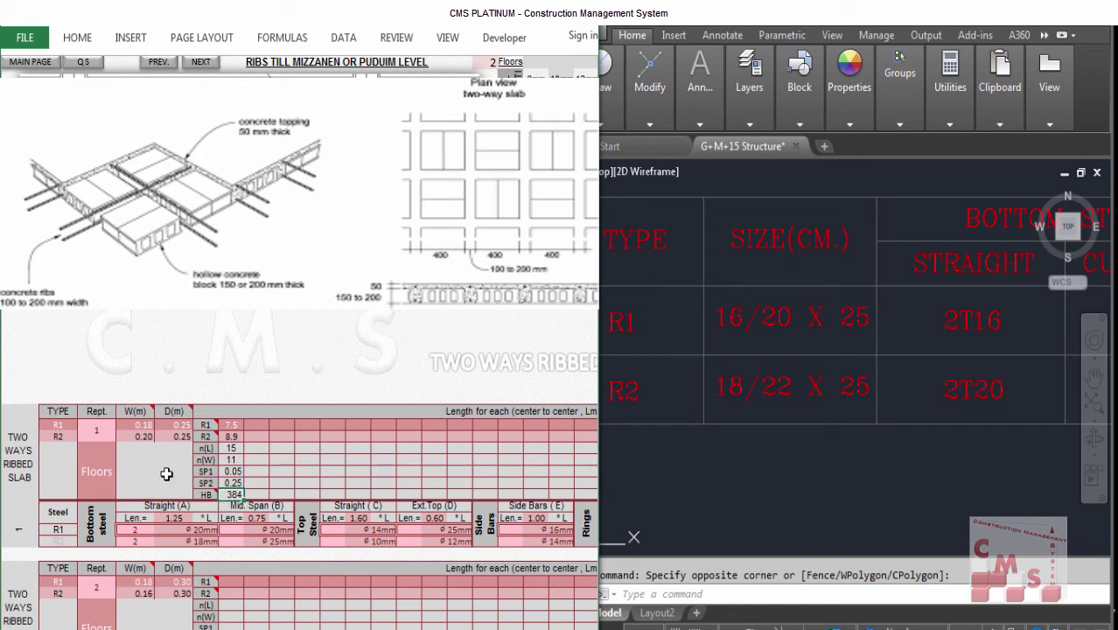
# Step: Show the workbook at full width and check the slab's block width and length and its RLw and RWw rib widths
pyautogui.scroll(5, 300, 192)
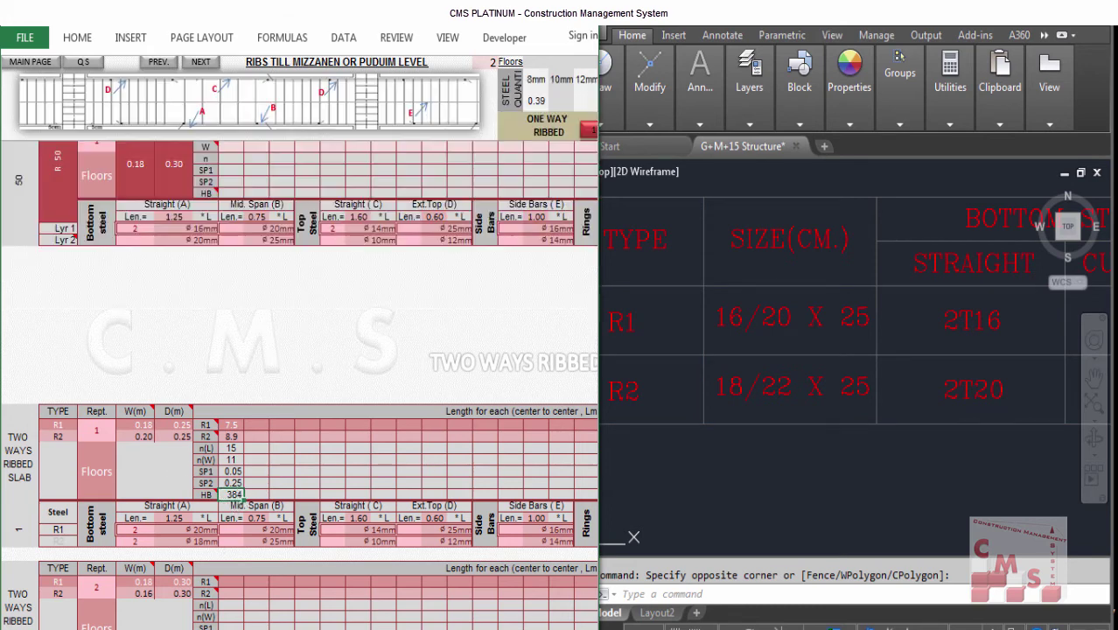
pyautogui.click(553, 77)
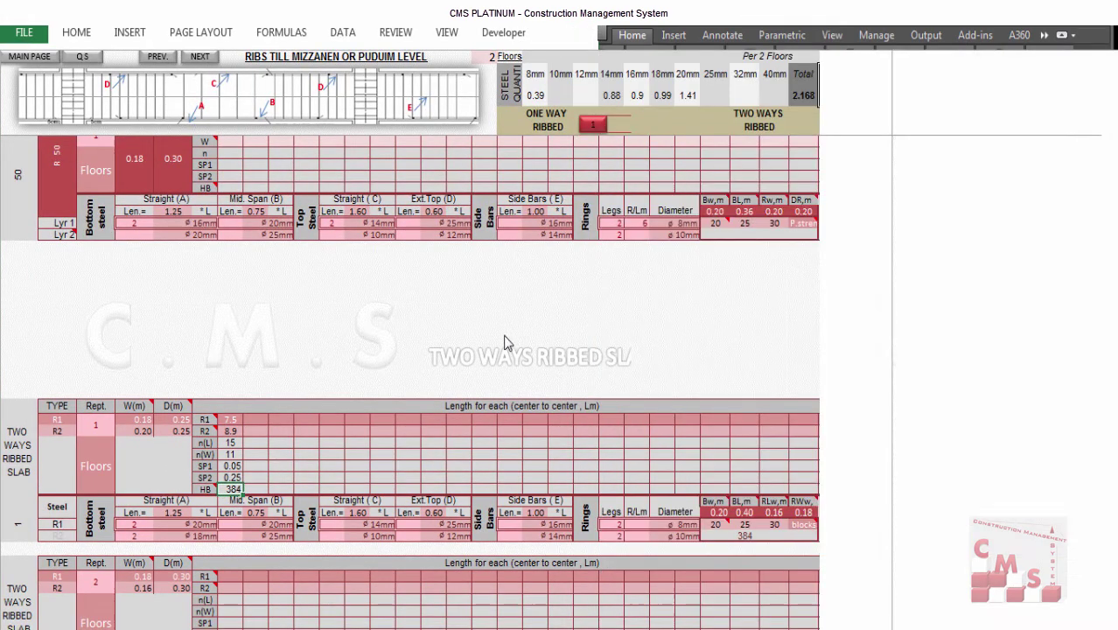
pyautogui.click(716, 514)
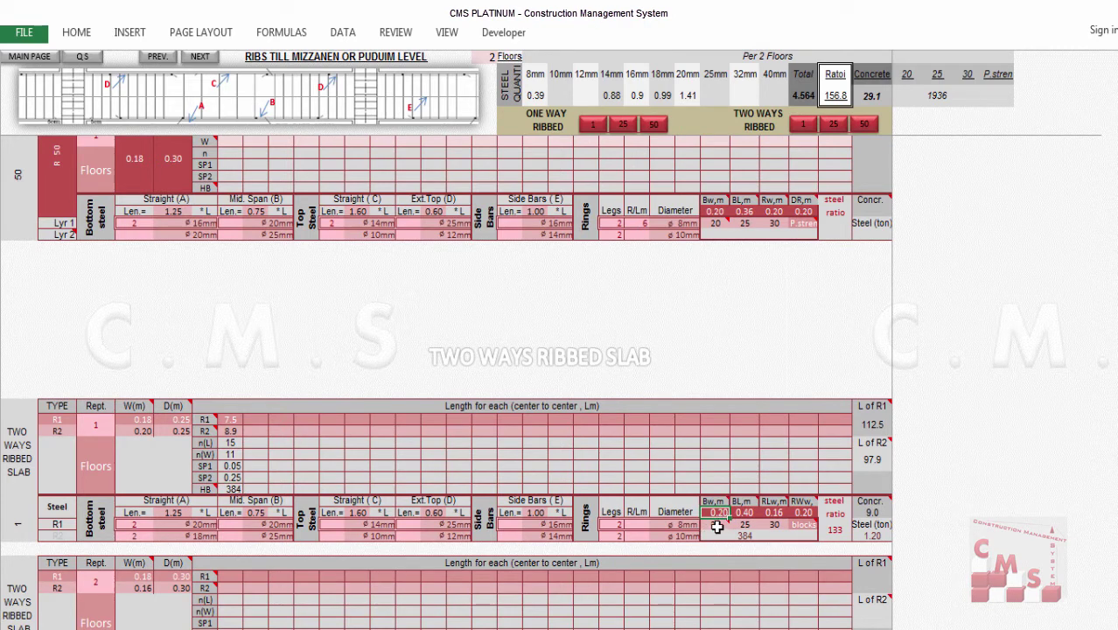
pyautogui.click(745, 514)
pyautogui.click(770, 514)
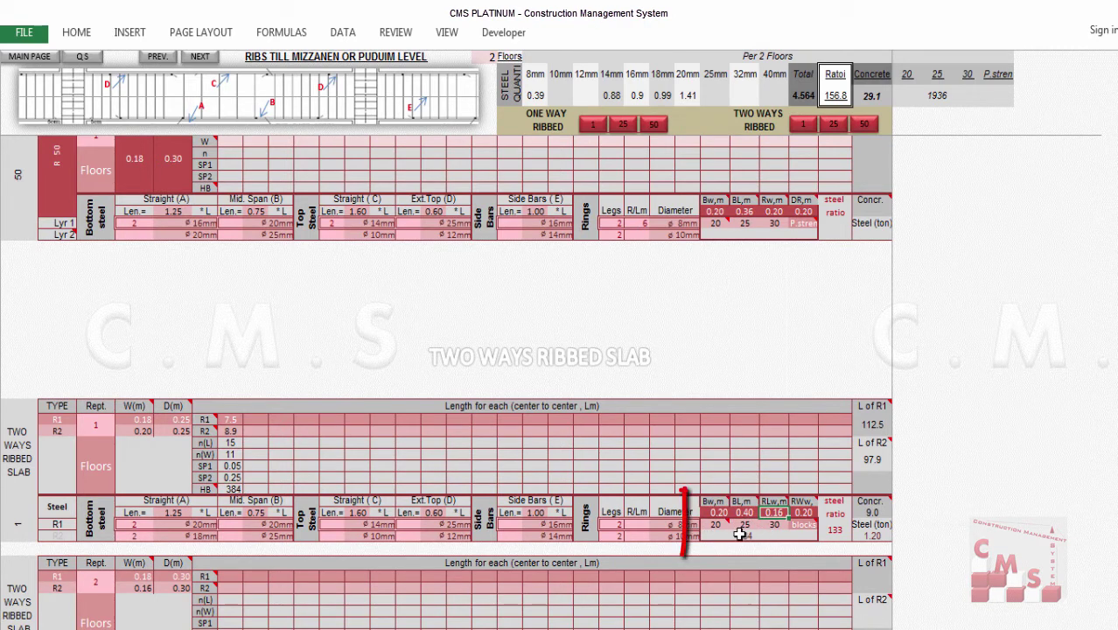
pyautogui.press('Right')
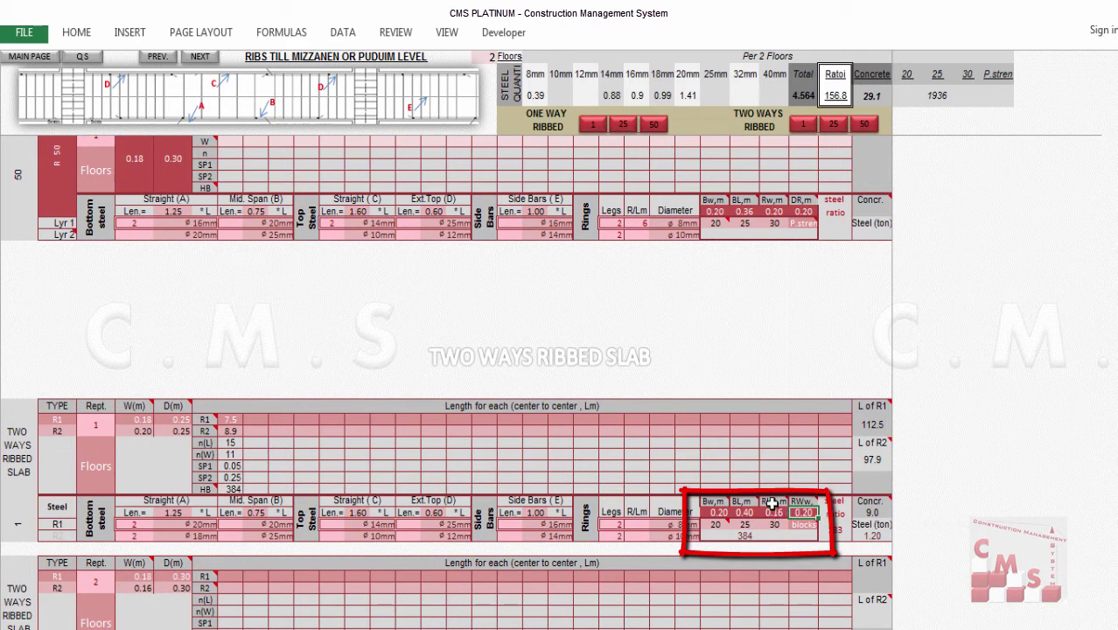
pyautogui.moveTo(771, 501)
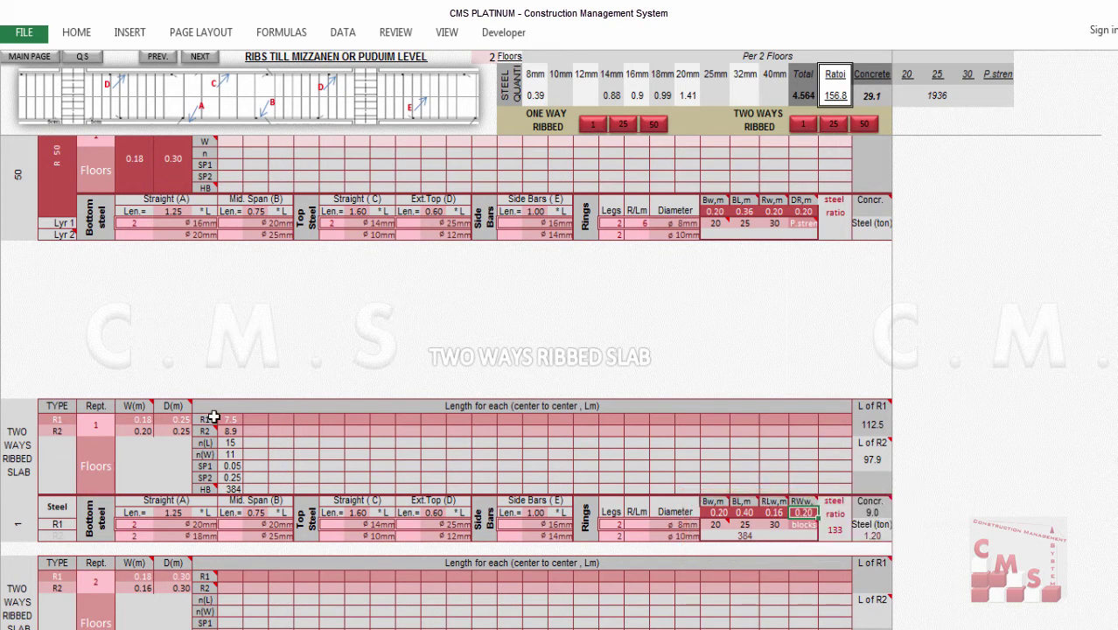
pyautogui.click(805, 512)
pyautogui.moveTo(804, 502)
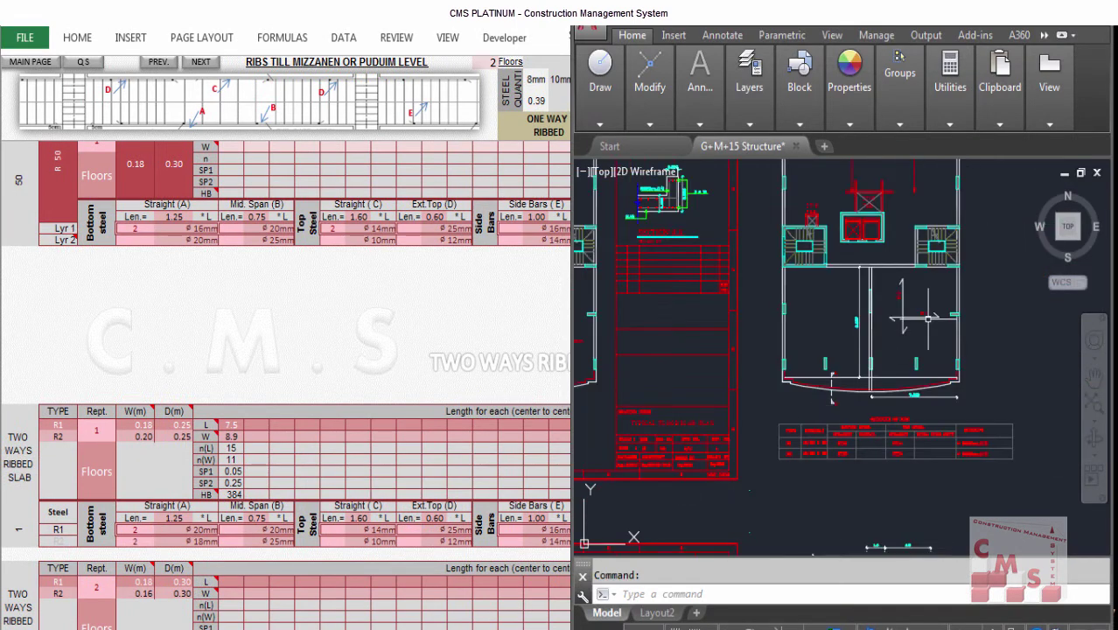
# Step: In the AutoCAD drawing, examine the two-way slab's R1 and R2 directions and scan the rib schedule from sizes to stirrups
pyautogui.scroll(-2, 874, 280)
pyautogui.scroll(2, 901, 288)
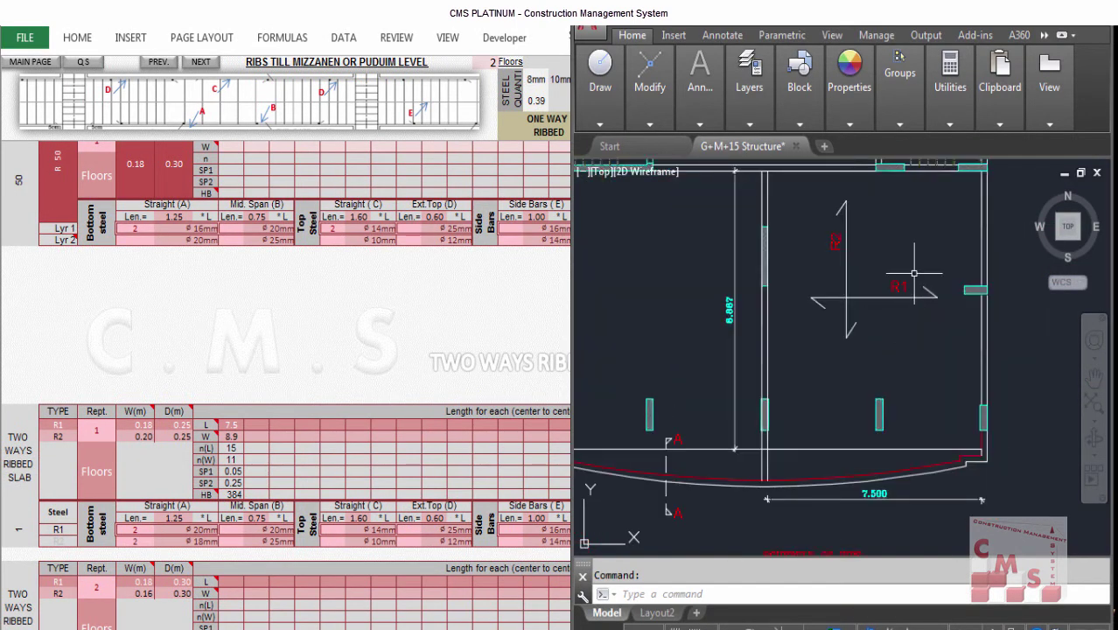
pyautogui.scroll(-2, 863, 395)
pyautogui.scroll(3, 749, 481)
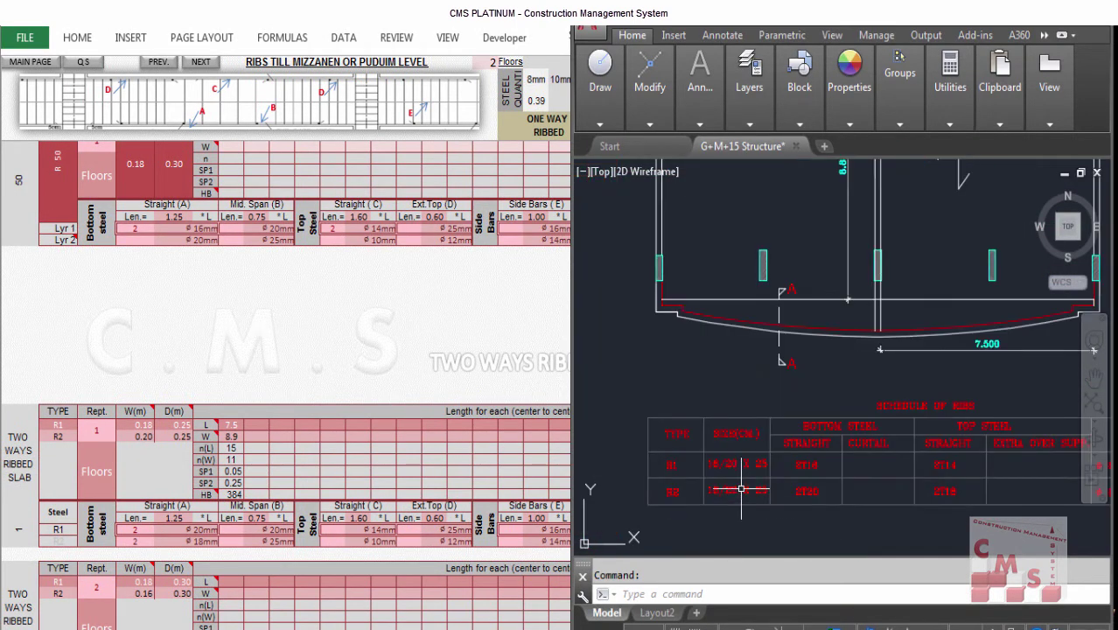
pyautogui.scroll(2, 742, 482)
pyautogui.scroll(2, 694, 381)
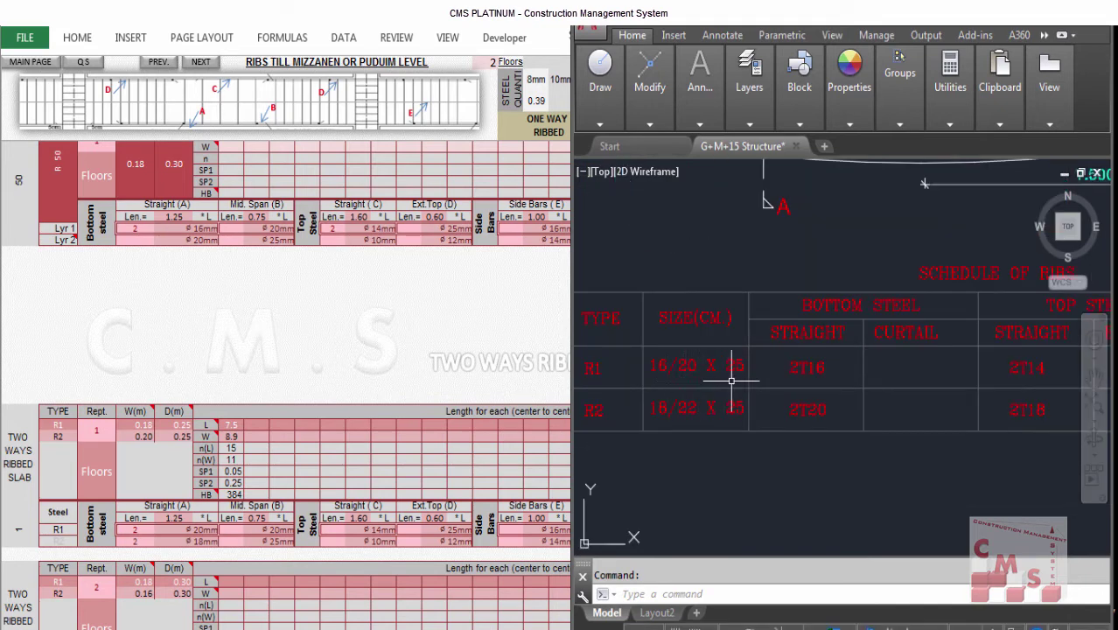
pyautogui.moveTo(1060, 367); pyautogui.dragTo(750, 381)
pyautogui.moveTo(831, 380); pyautogui.dragTo(684, 382)
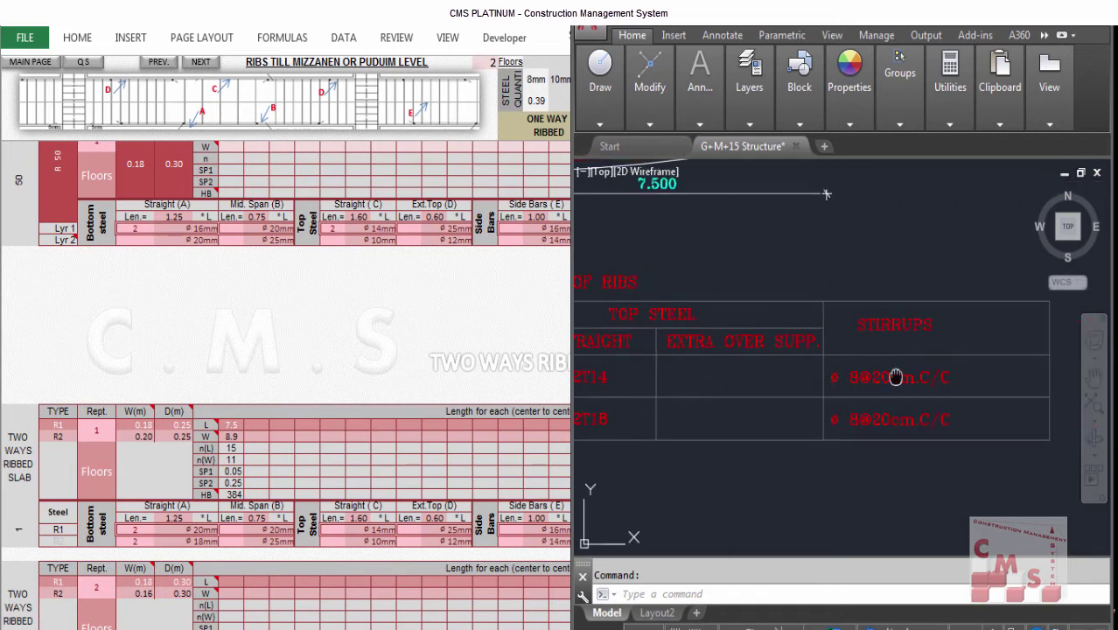
pyautogui.moveTo(896, 377); pyautogui.dragTo(960, 361)
pyautogui.scroll(-3, 960, 361)
pyautogui.scroll(6, 927, 332)
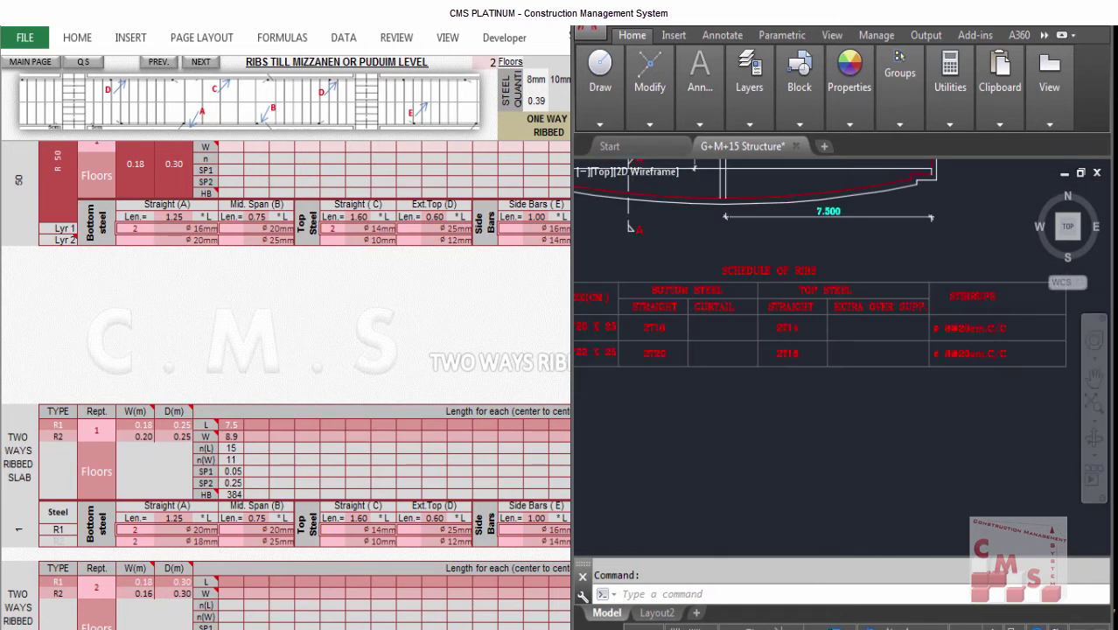
# Step: Read R1's and R2's sizes, straight bottom steel, straight top steel and stirrups in the rib schedule, and return to the workbook
pyautogui.scroll(-5, 916, 313)
pyautogui.scroll(6, 672, 306)
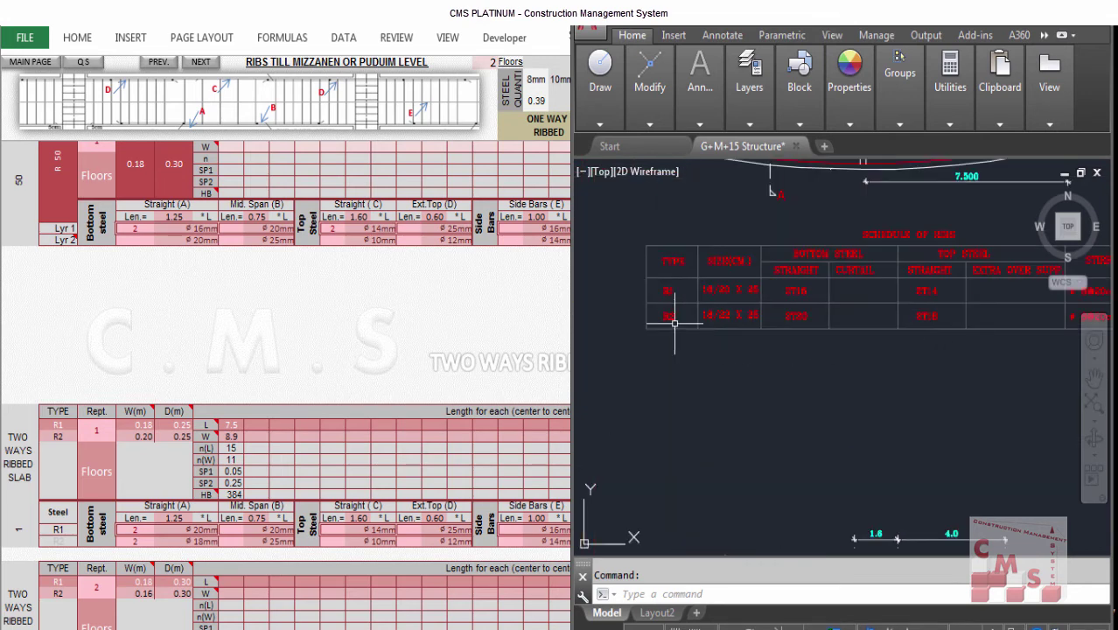
pyautogui.scroll(2, 789, 297)
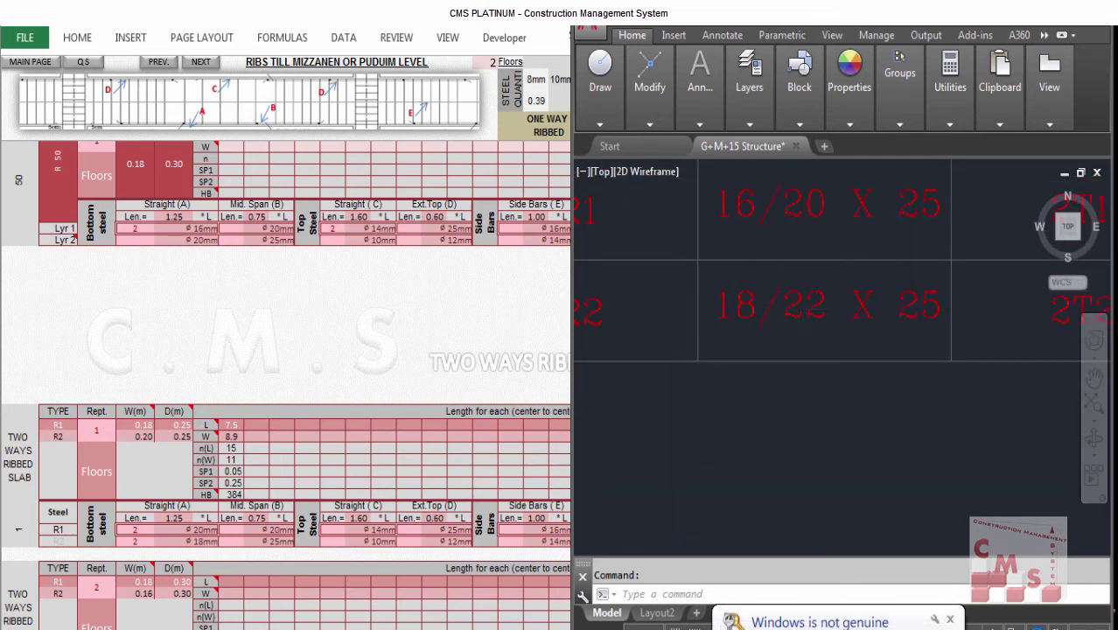
pyautogui.scroll(-2, 783, 307)
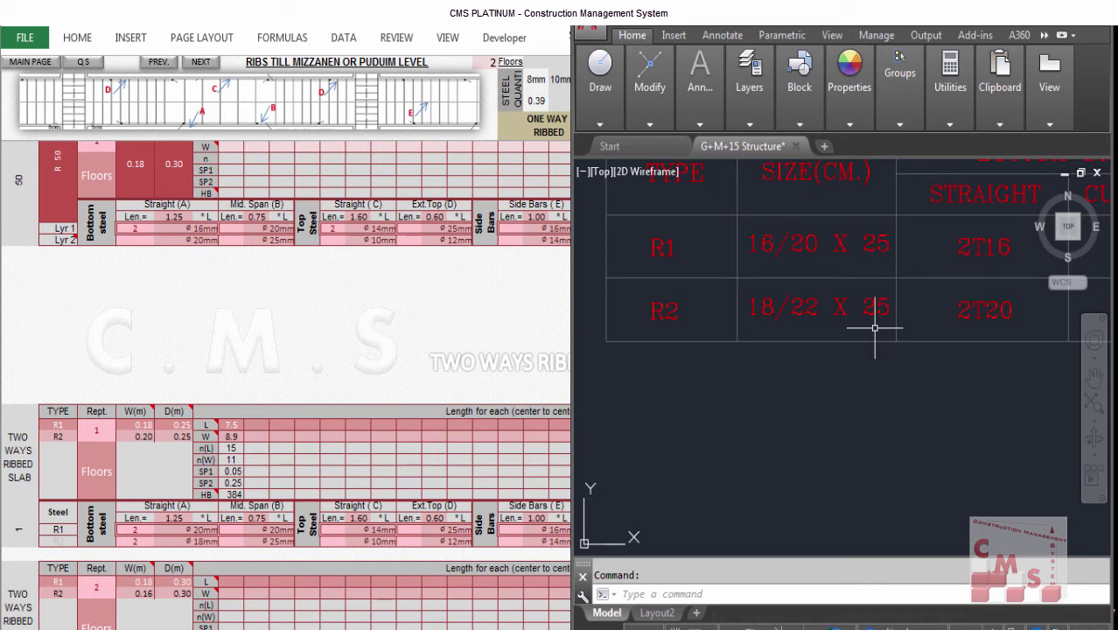
pyautogui.scroll(-3, 803, 315)
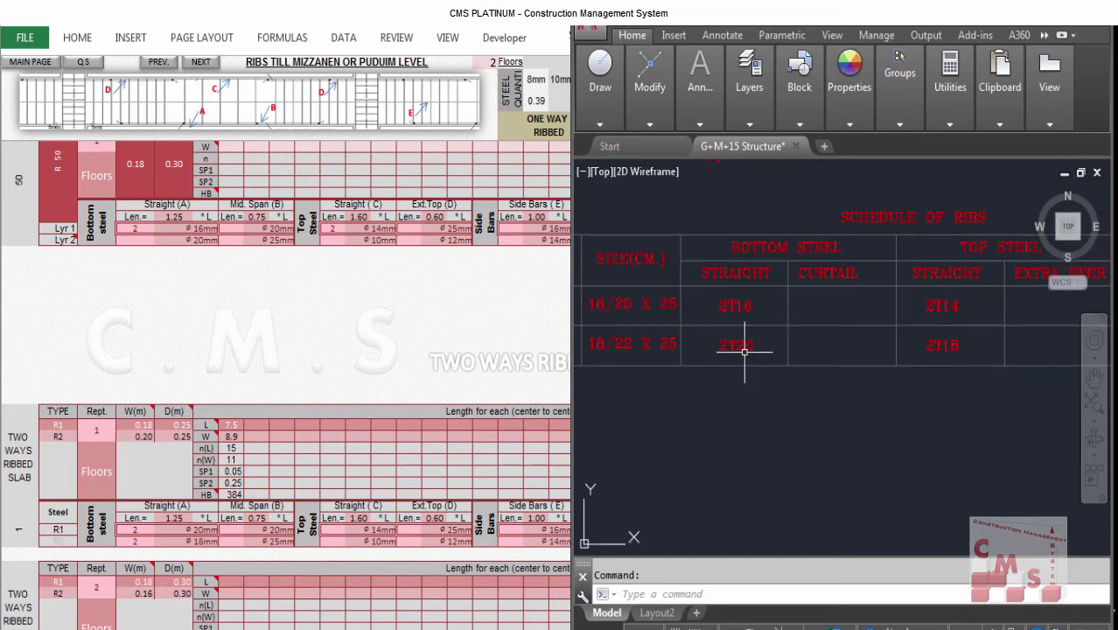
pyautogui.scroll(2, 744, 350)
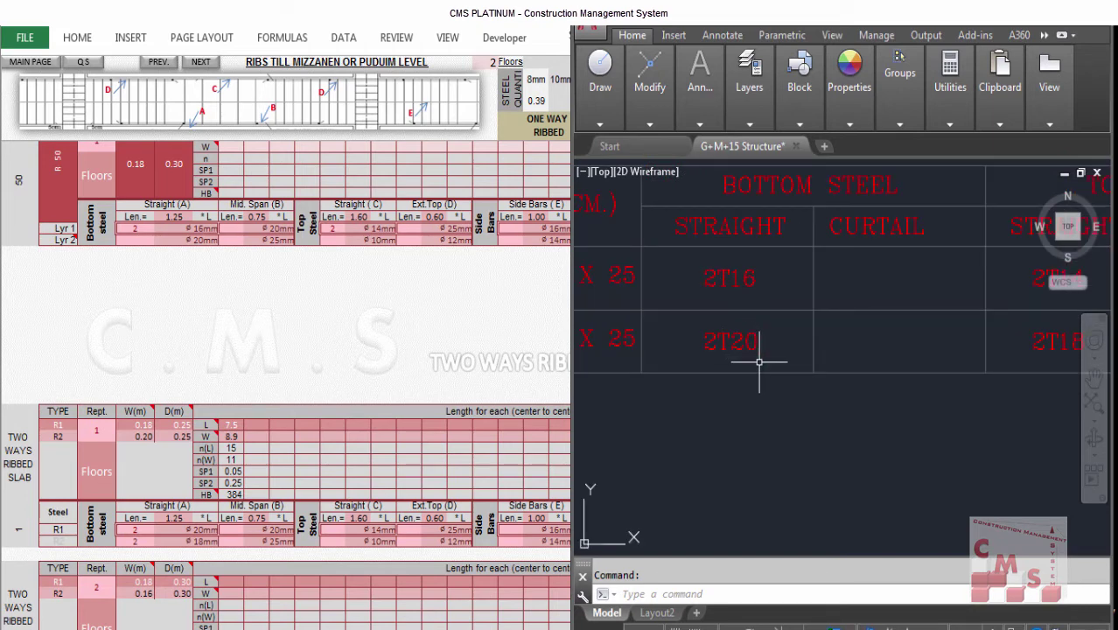
pyautogui.scroll(-2, 759, 361)
pyautogui.scroll(2, 843, 392)
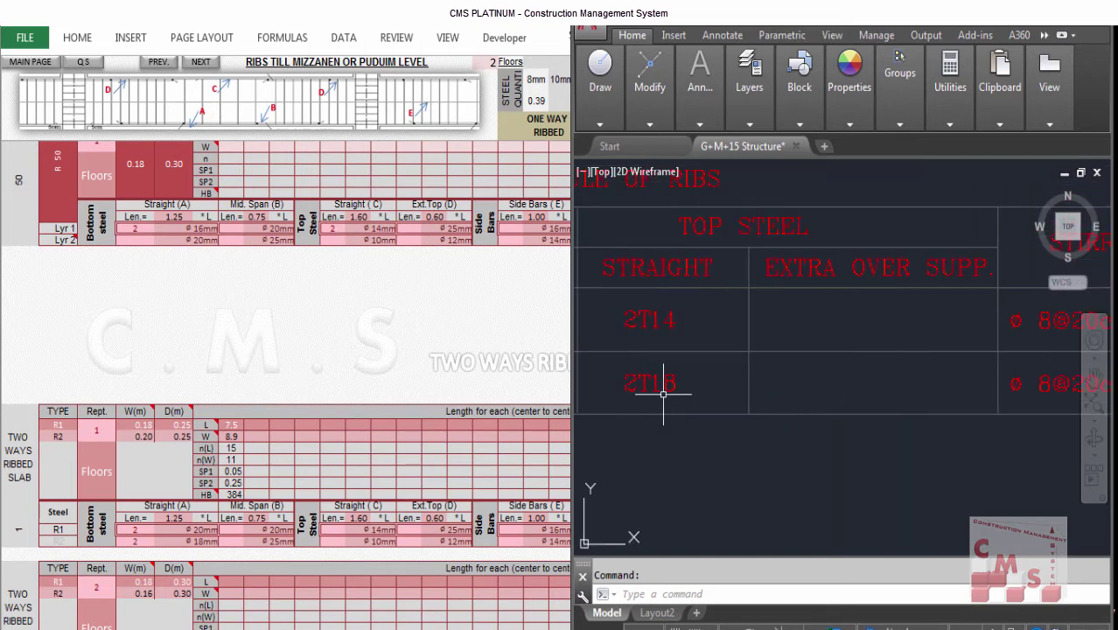
pyautogui.scroll(-2, 663, 395)
pyautogui.scroll(2, 766, 395)
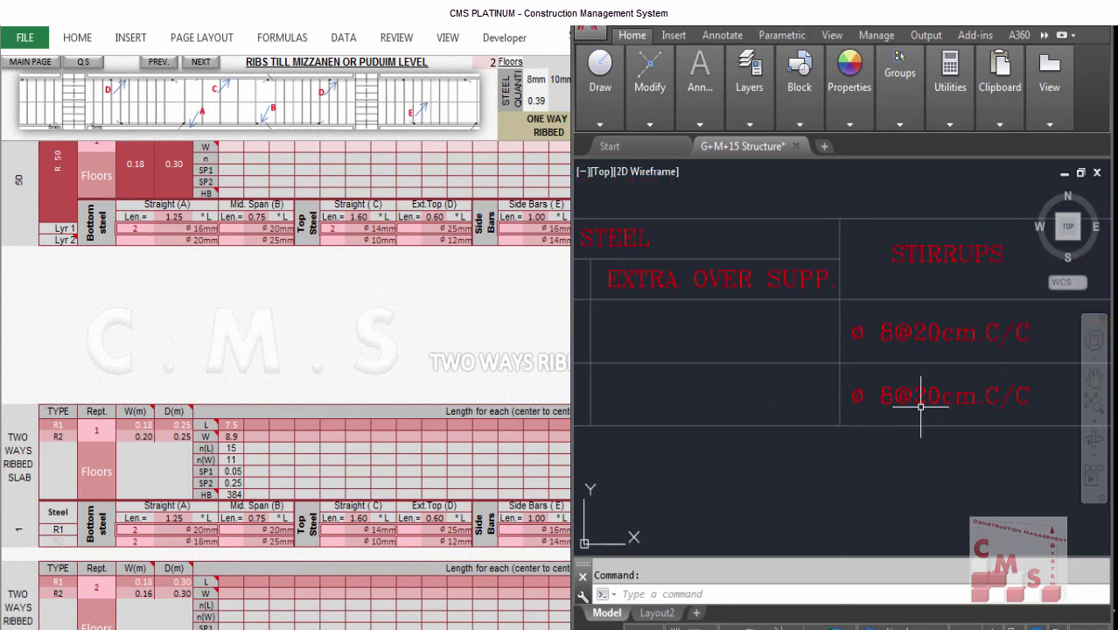
pyautogui.scroll(-1, 831, 398)
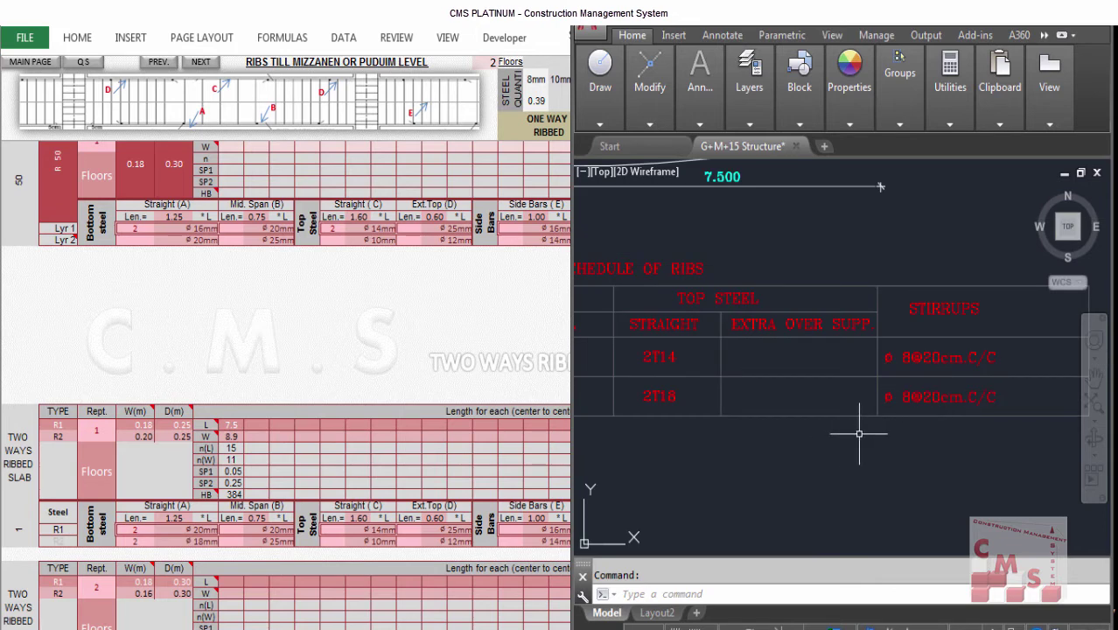
pyautogui.scroll(-2, 923, 367)
pyautogui.click(282, 347)
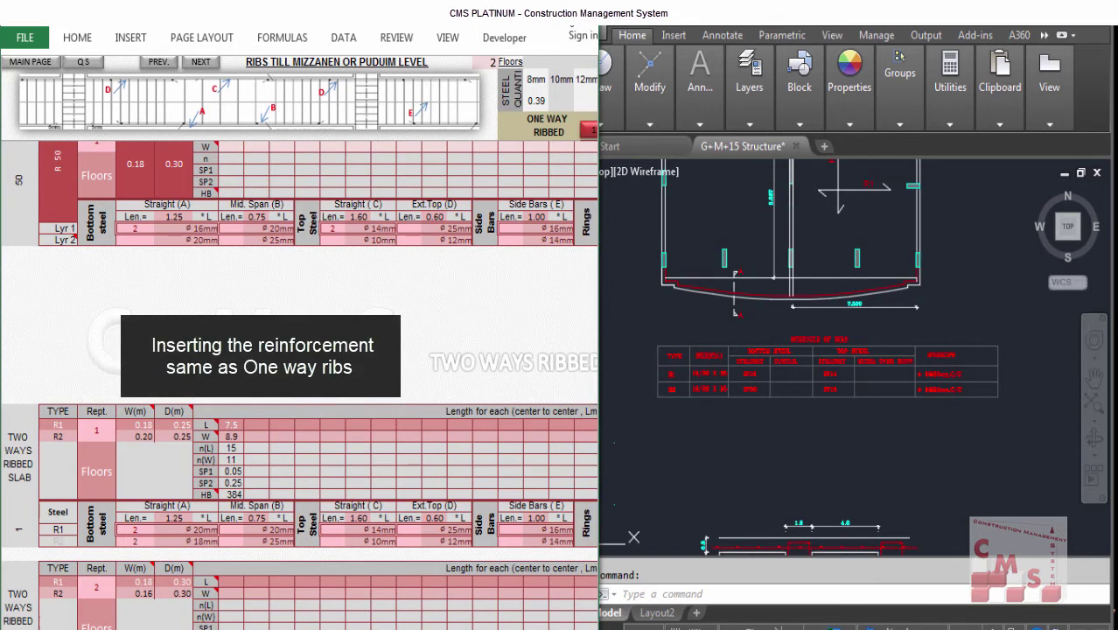
# Step: Return to the workbook and set the rib depth D of R1 and R2 in the first two-way slab to 0.30 m
pyautogui.click(576, 35)
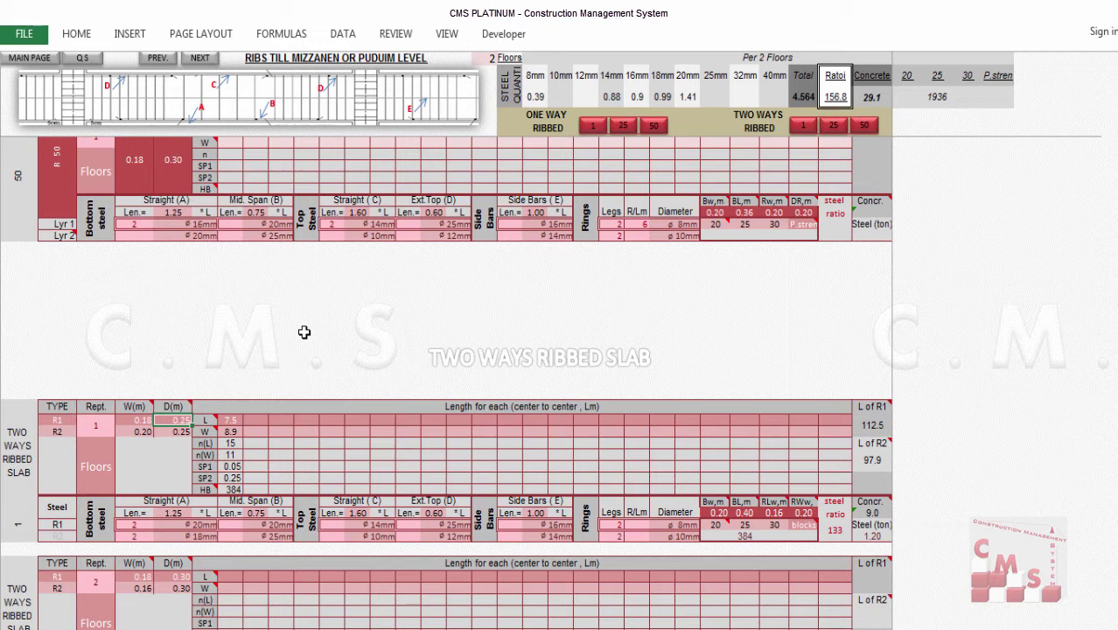
pyautogui.write('0.3')
pyautogui.press('Return')
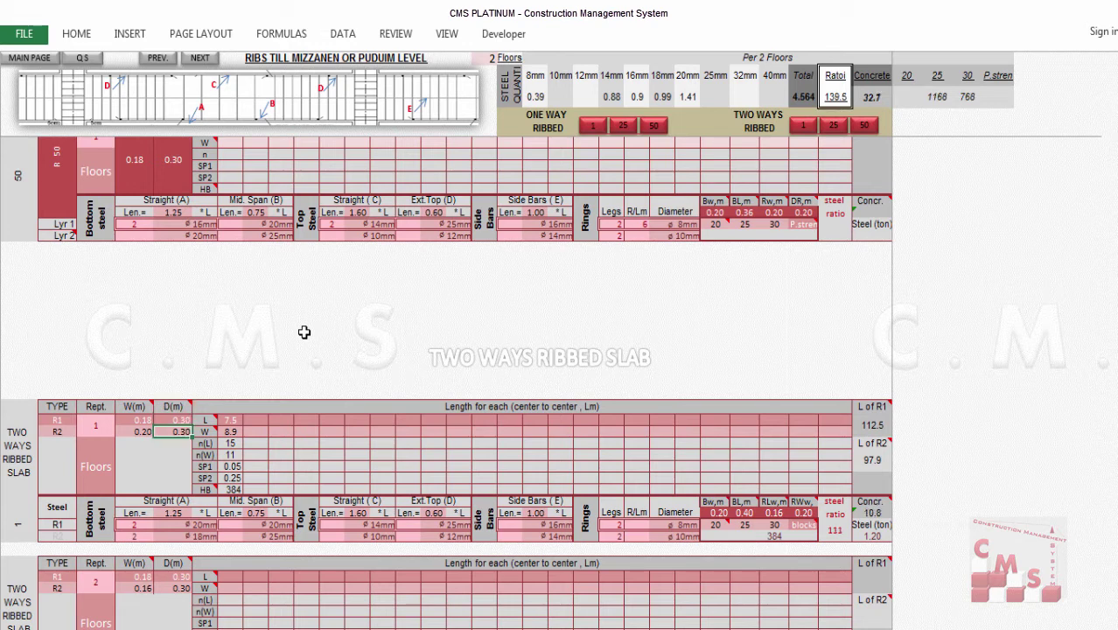
# Step: Check the first two-way slab's hollow block quantity by block height and its block width field
pyautogui.click(773, 537)
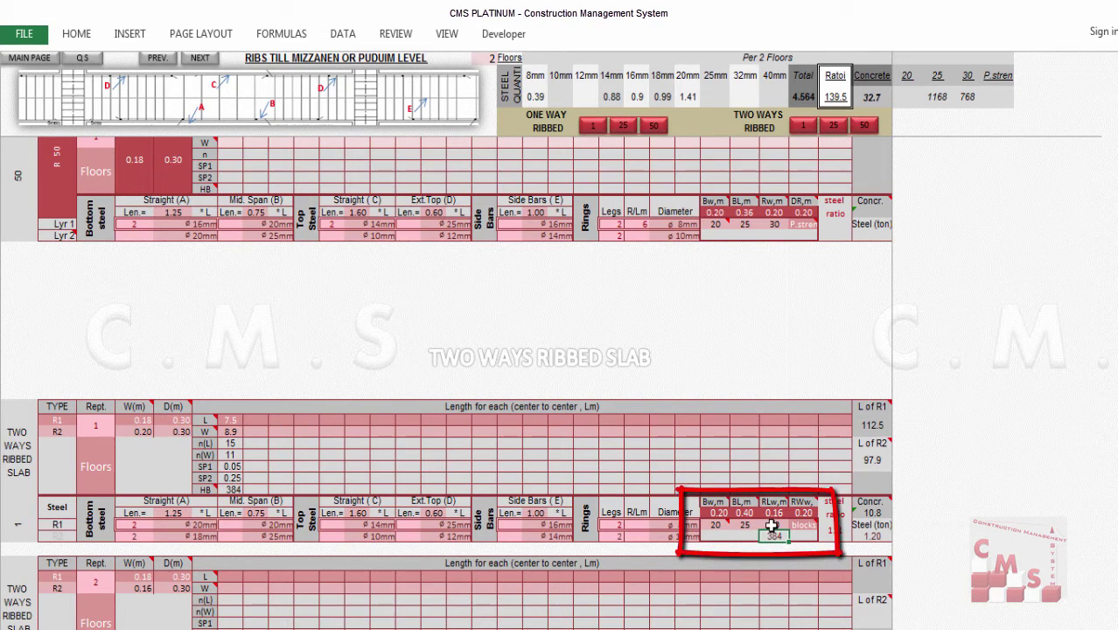
pyautogui.click(745, 525)
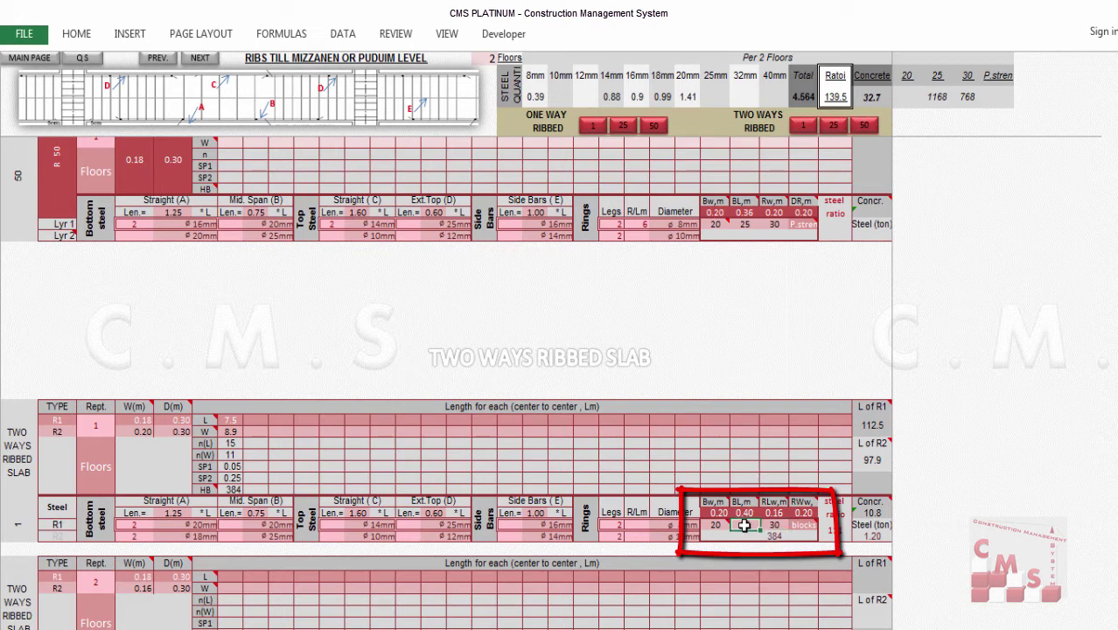
pyautogui.moveTo(716, 505)
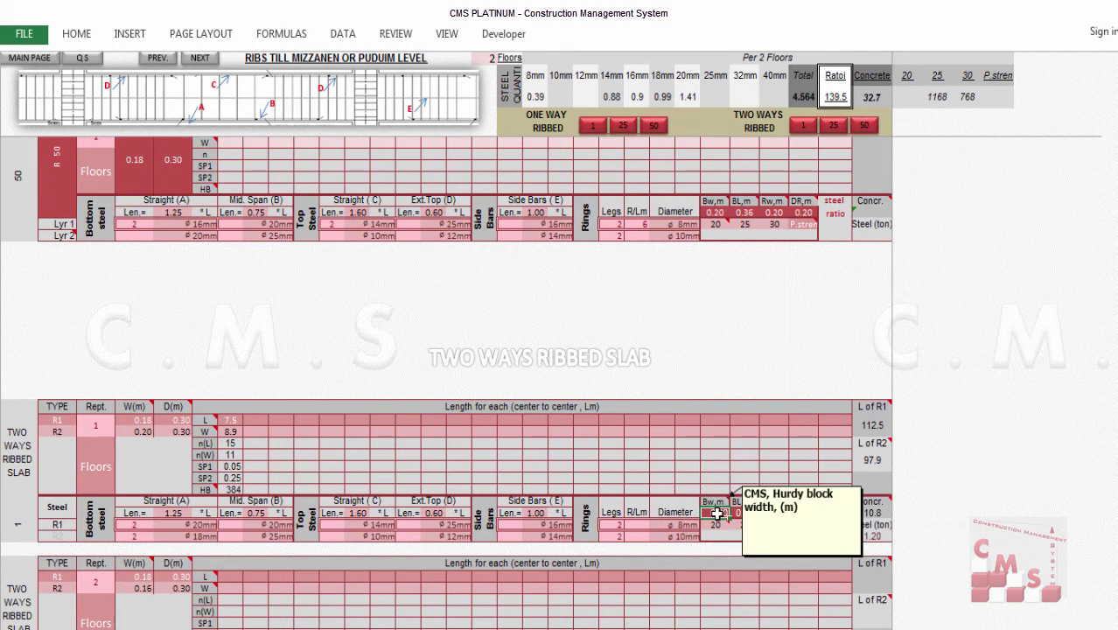
# Step: Switch the first two-way slab's filler type to P.stren and check where its quantity is reported
pyautogui.click(811, 526)
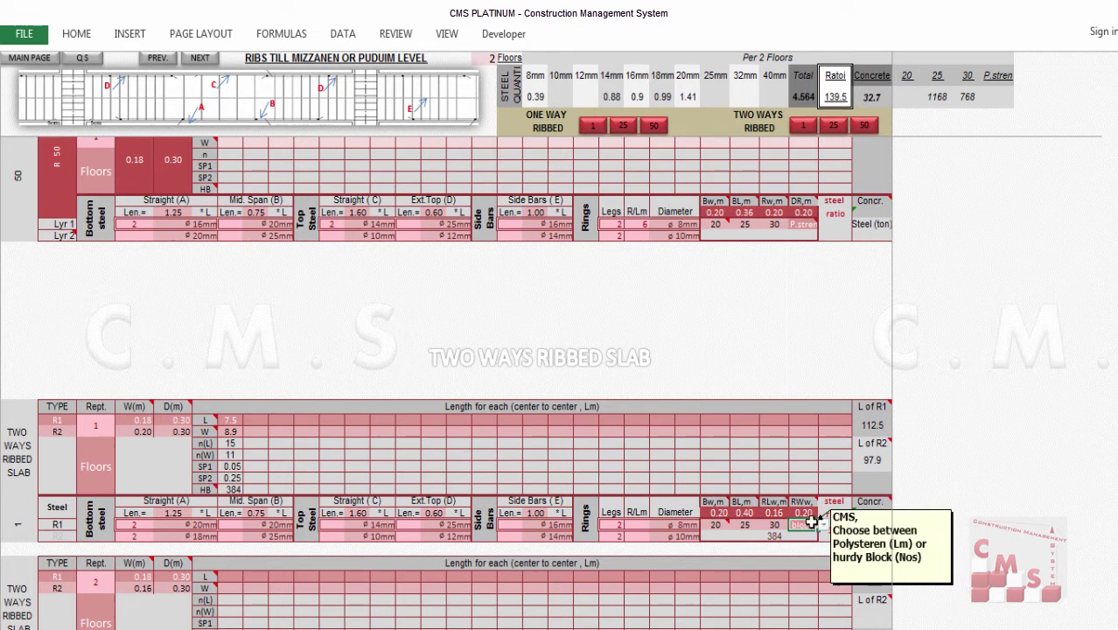
pyautogui.click(823, 526)
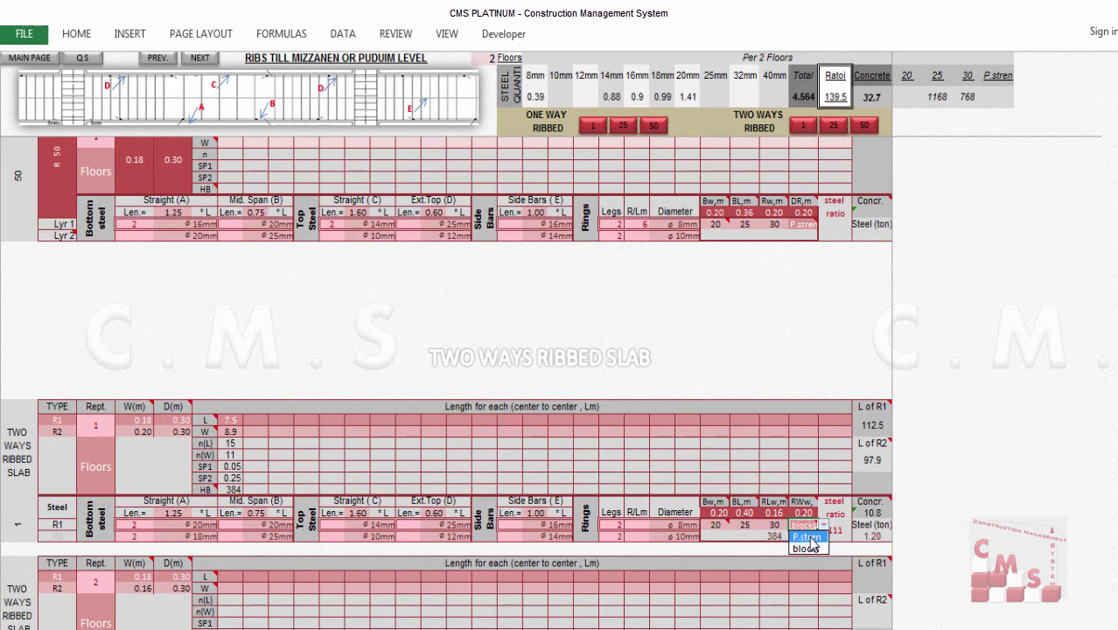
pyautogui.click(809, 537)
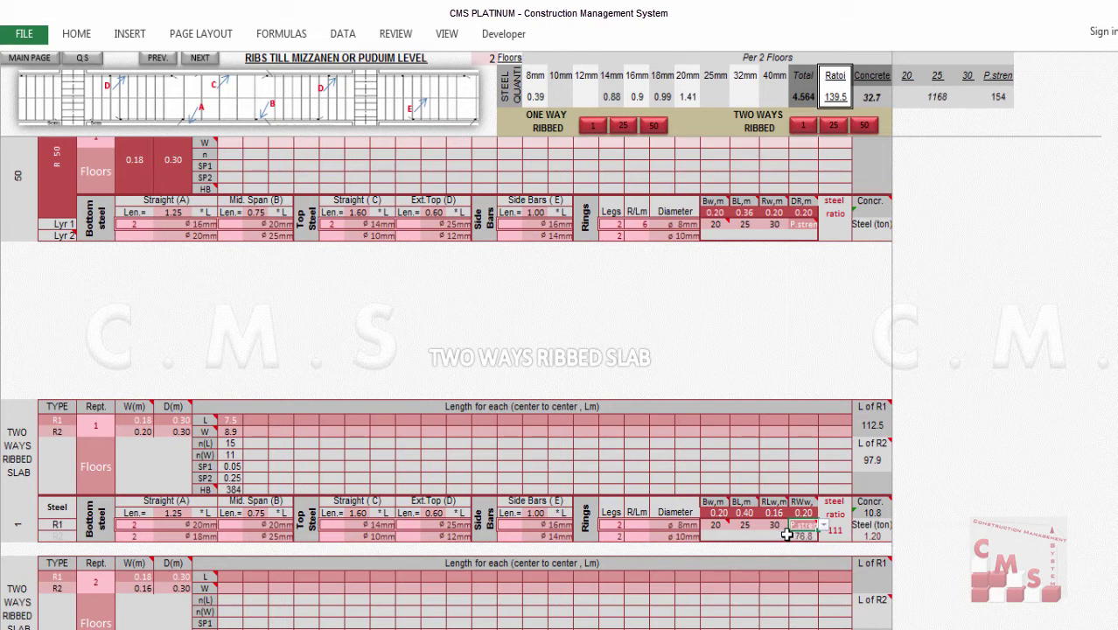
pyautogui.click(772, 537)
pyautogui.moveTo(811, 526)
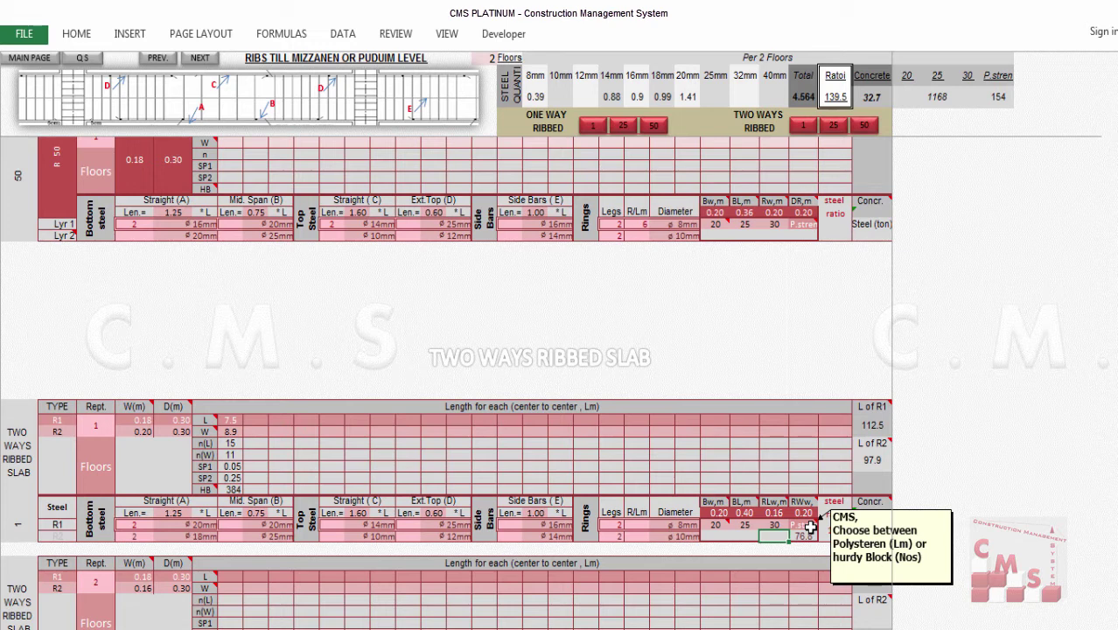
# Step: Switch the first two-way slab's filler type back to blocks
pyautogui.click(811, 526)
pyautogui.click(825, 524)
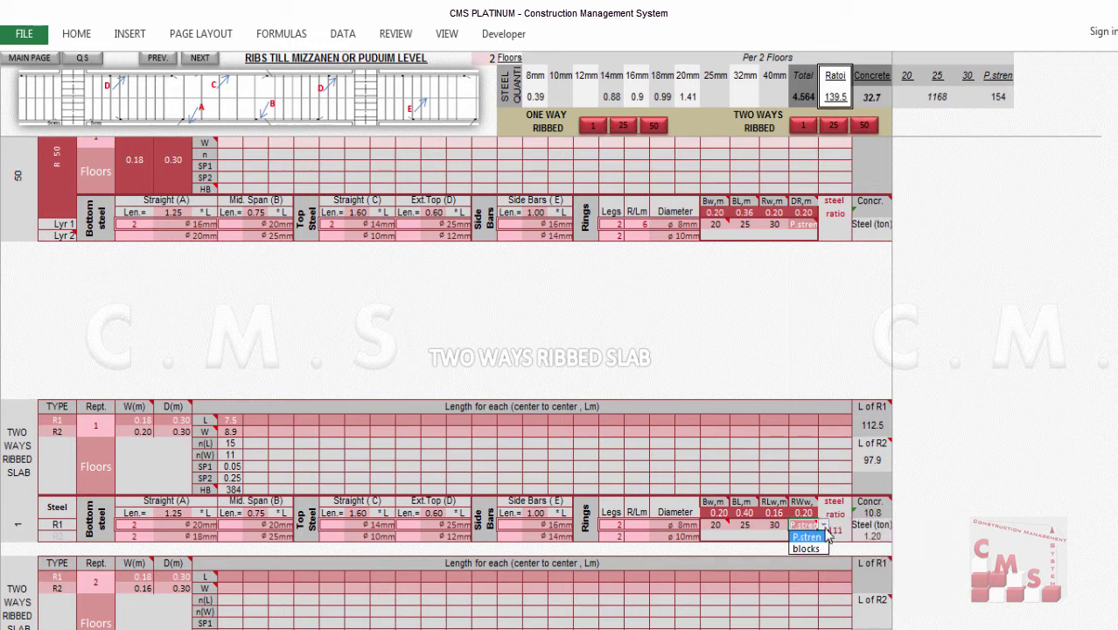
pyautogui.click(805, 545)
# Step: Set the first two-way slab's block width Bw to 0.24 m and check the neighbouring RWw rib width
pyautogui.click(716, 513)
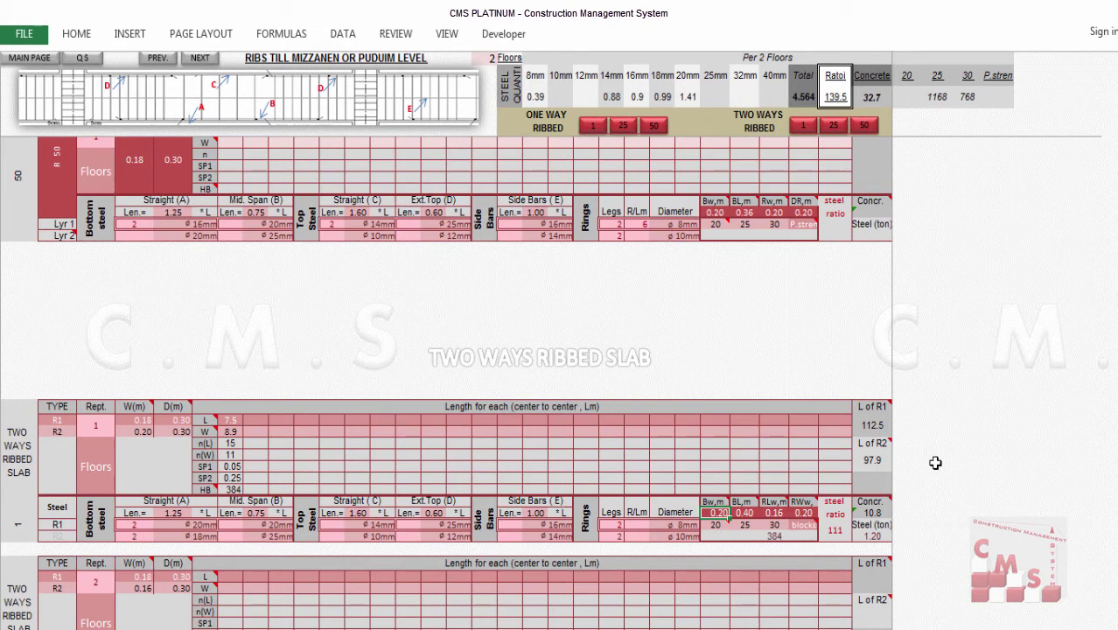
pyautogui.write('0.24')
pyautogui.press('Return')
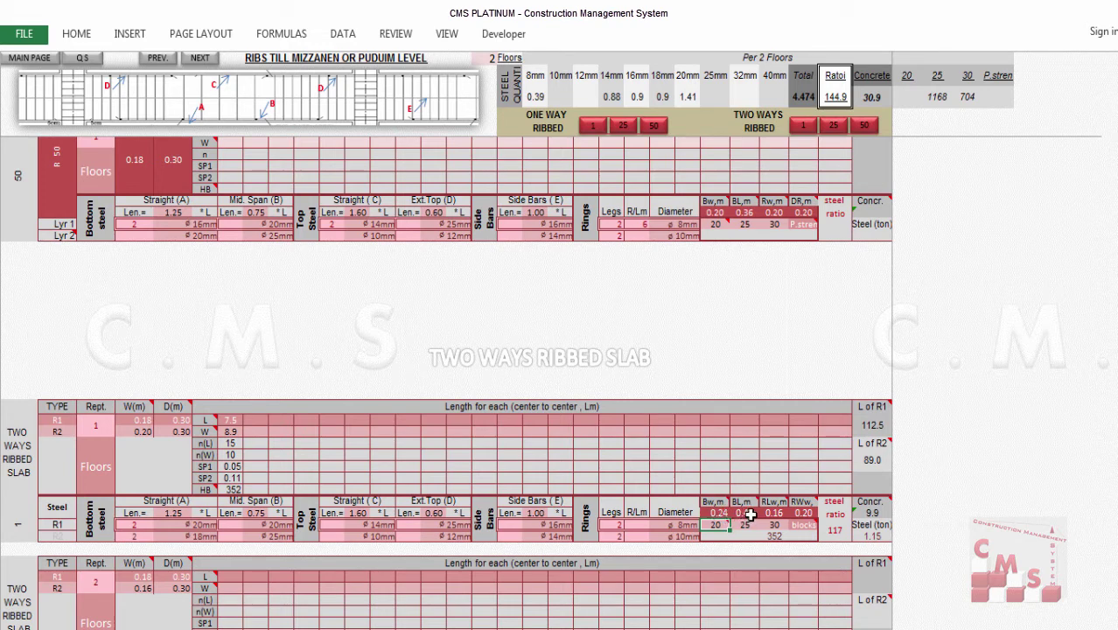
pyautogui.click(799, 513)
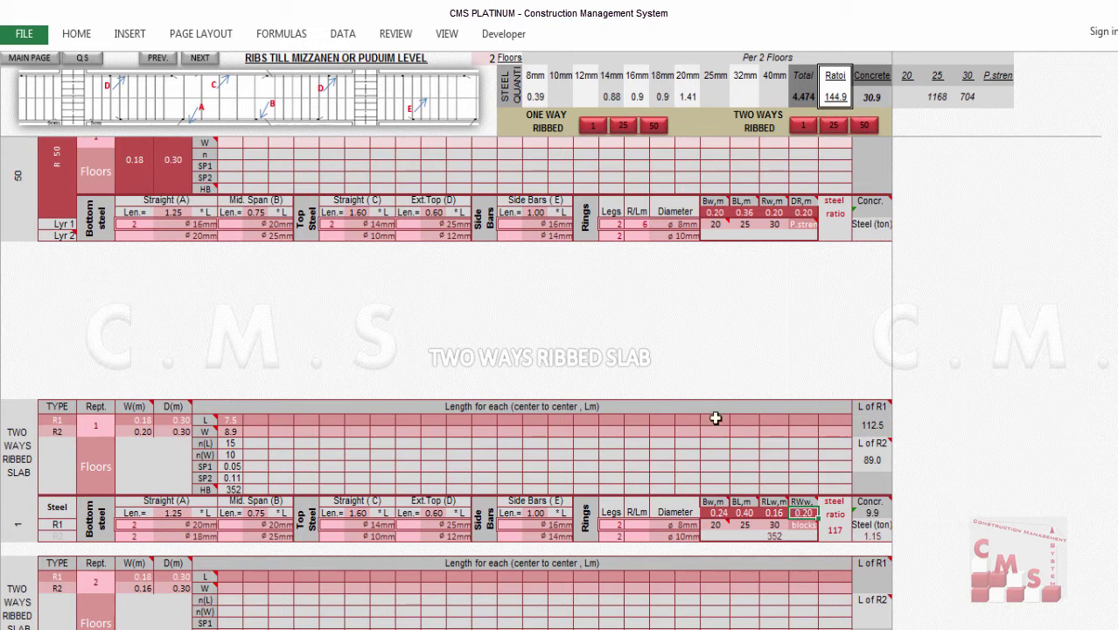
# Step: Review the ribs sheet's summary of steel by diameter, steel ratio, concrete volume and block quantities
pyautogui.click(787, 86)
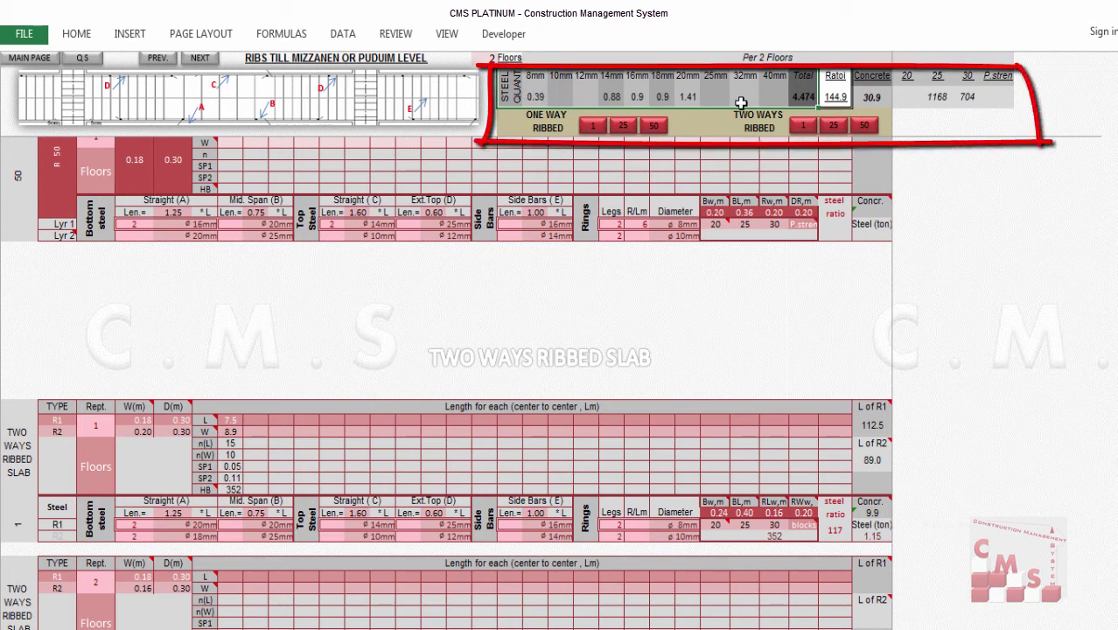
pyautogui.click(880, 98)
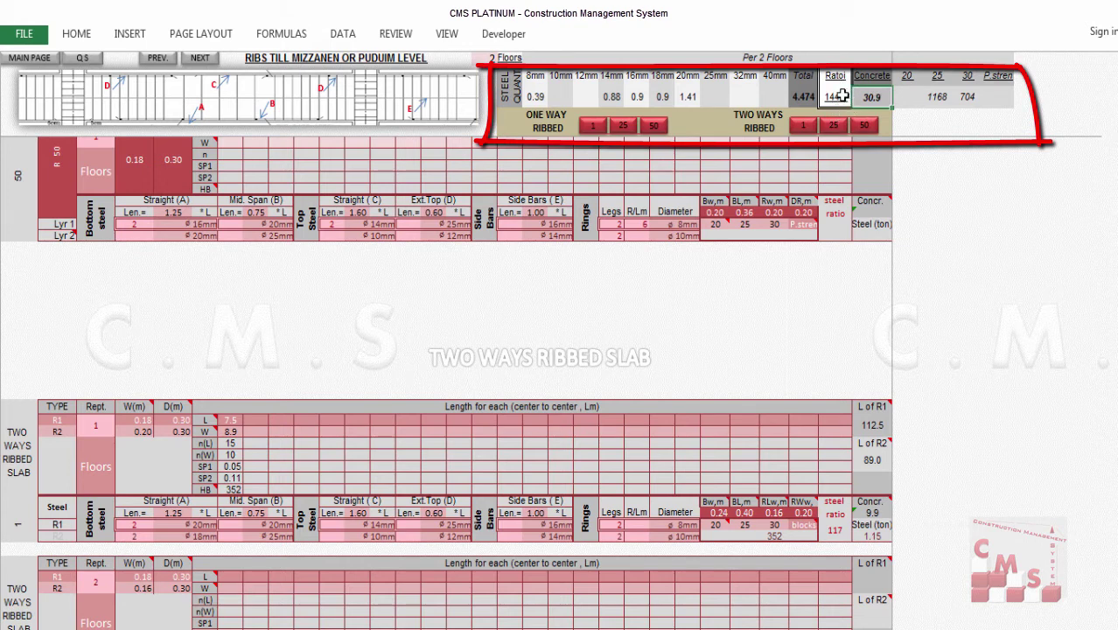
pyautogui.click(943, 98)
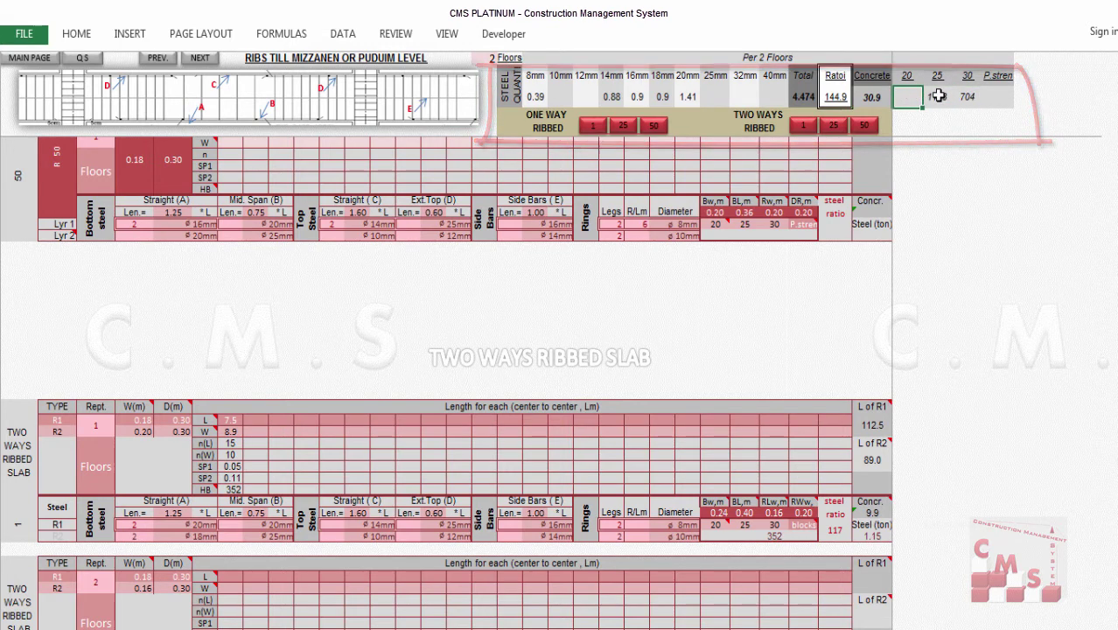
pyautogui.click(965, 96)
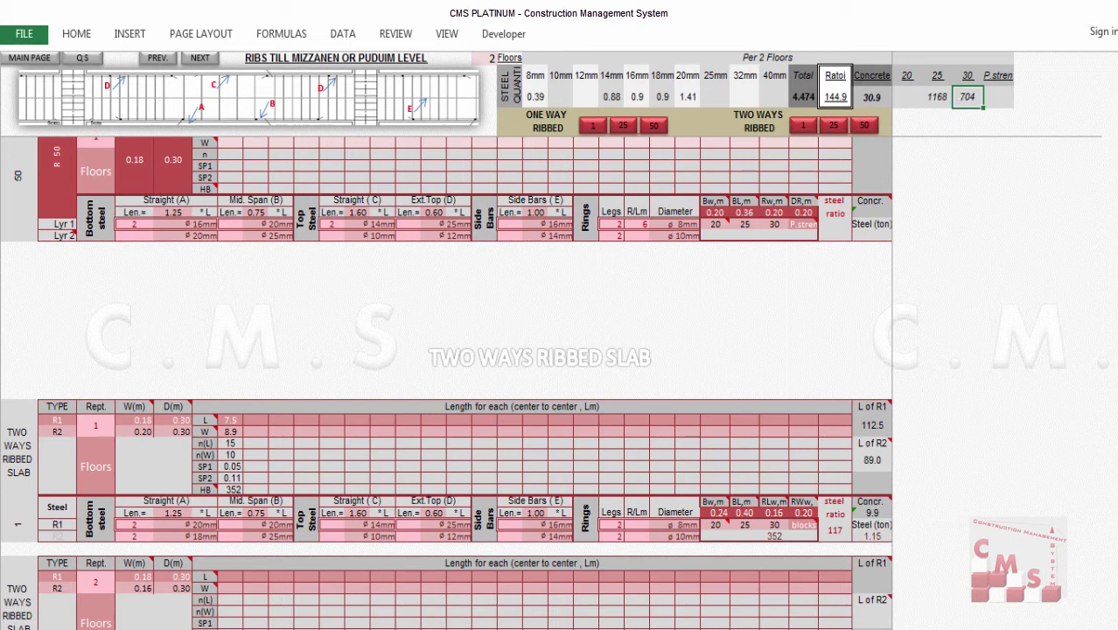
# Step: In the AutoCAD drawing, examine the ribbed slab section's topping thickness, topping reinforcement, blocks and rib dimensions
pyautogui.hotkey('alt', 'Tab')
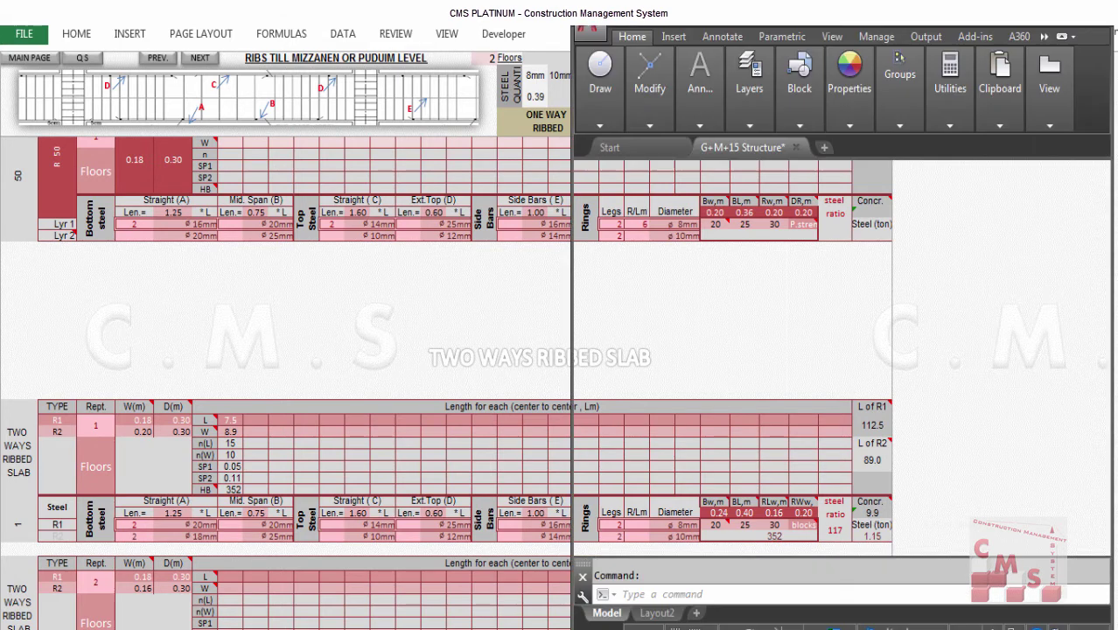
pyautogui.scroll(3, 719, 459)
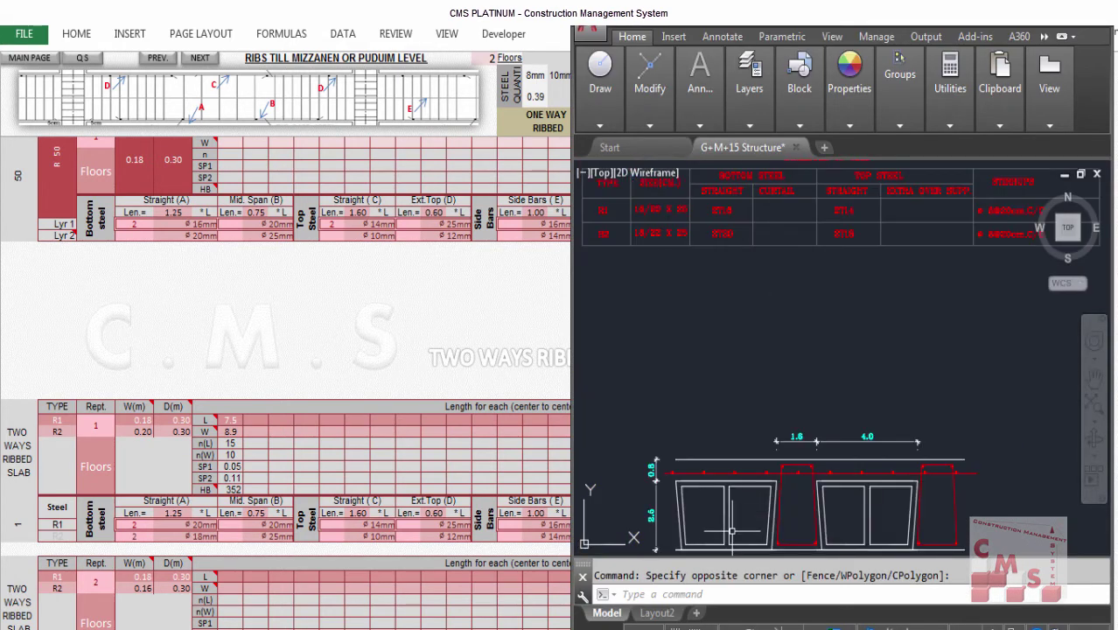
pyautogui.moveTo(827, 500); pyautogui.dragTo(868, 488)
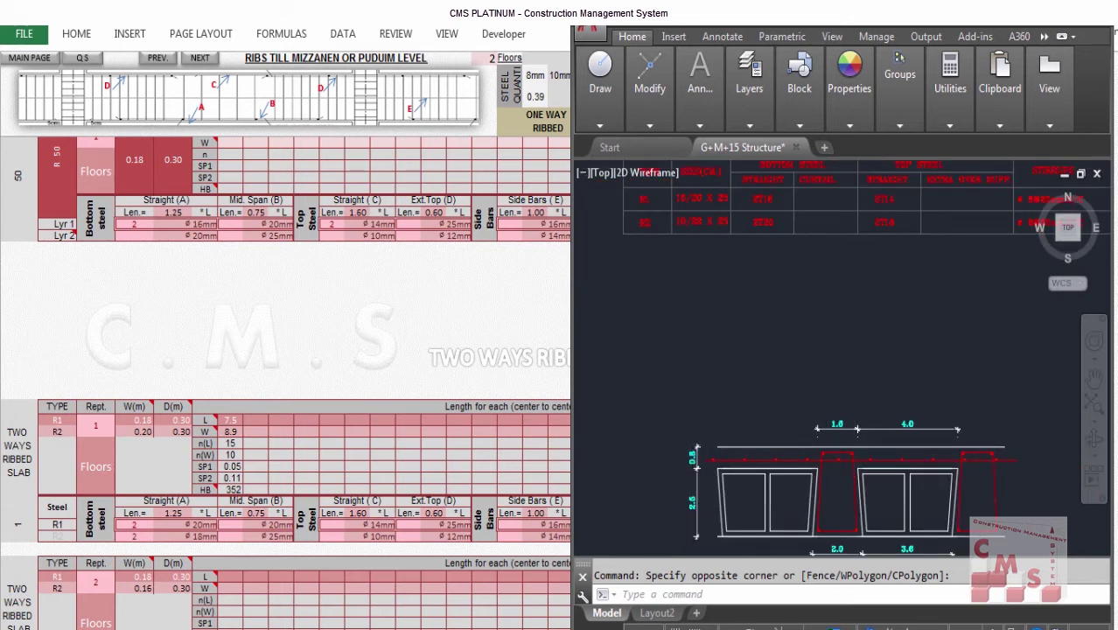
pyautogui.scroll(1, 704, 483)
pyautogui.scroll(-1, 622, 436)
pyautogui.scroll(1, 744, 411)
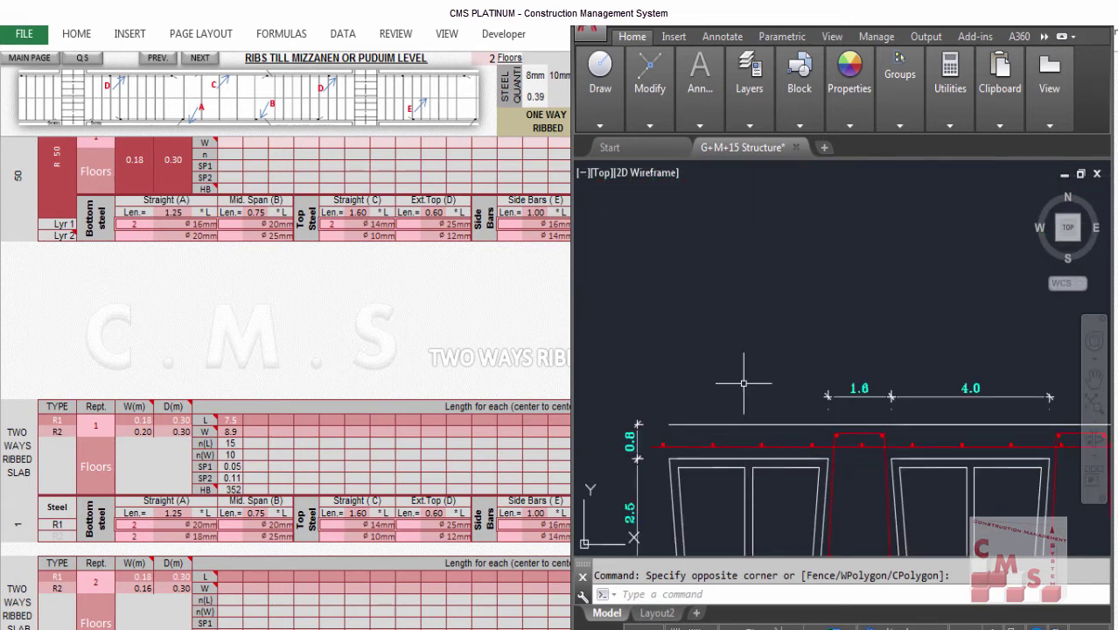
pyautogui.scroll(-1, 743, 394)
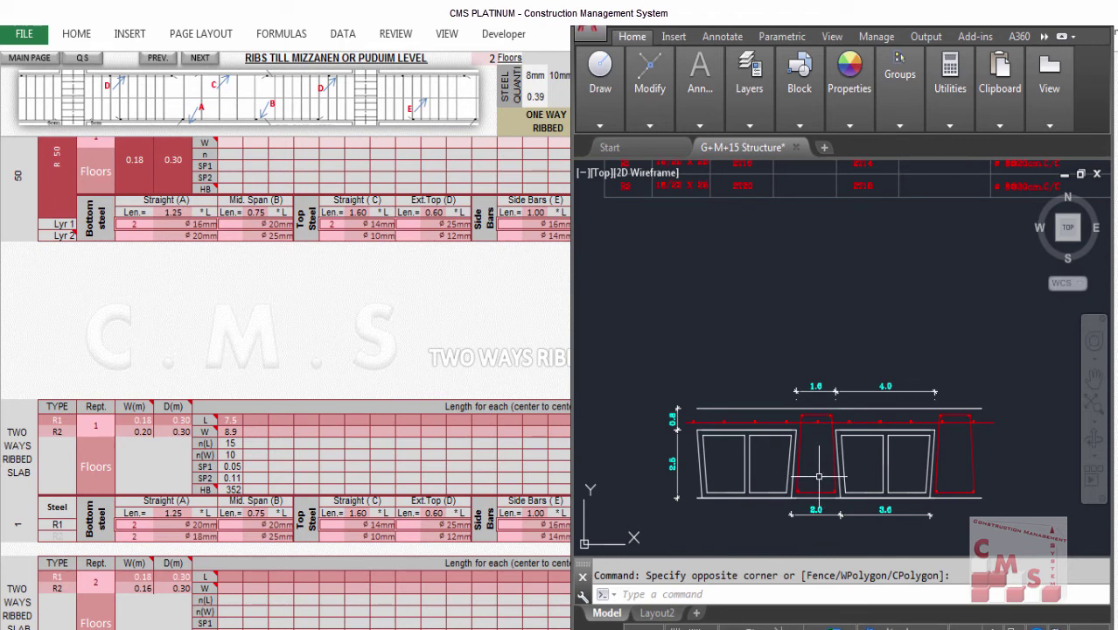
pyautogui.scroll(2, 697, 458)
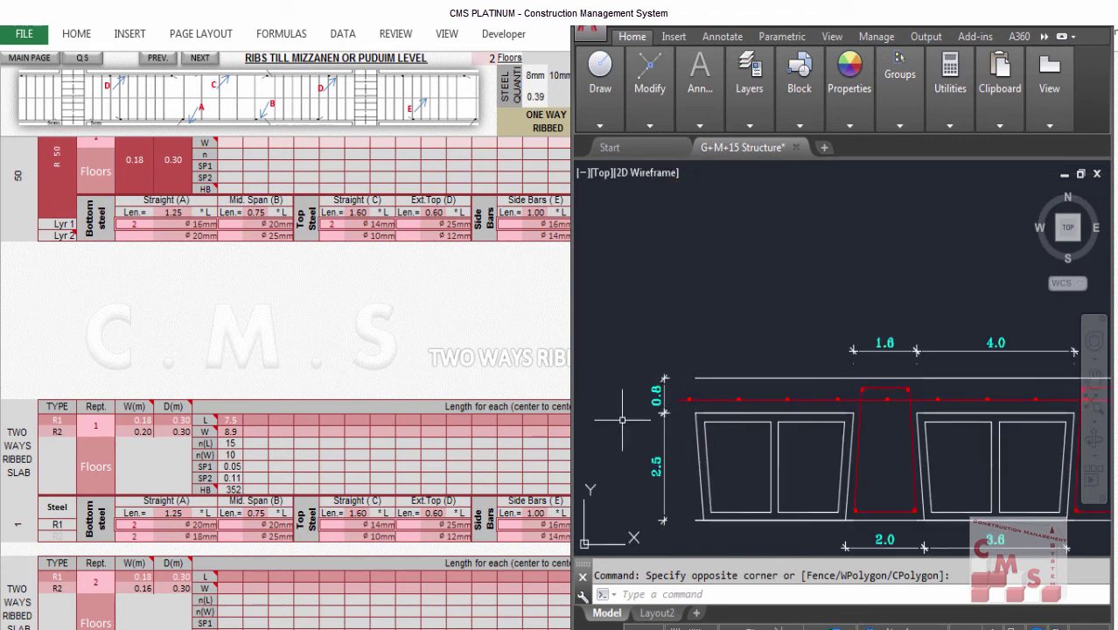
pyautogui.scroll(1, 603, 388)
pyautogui.scroll(-1, 600, 388)
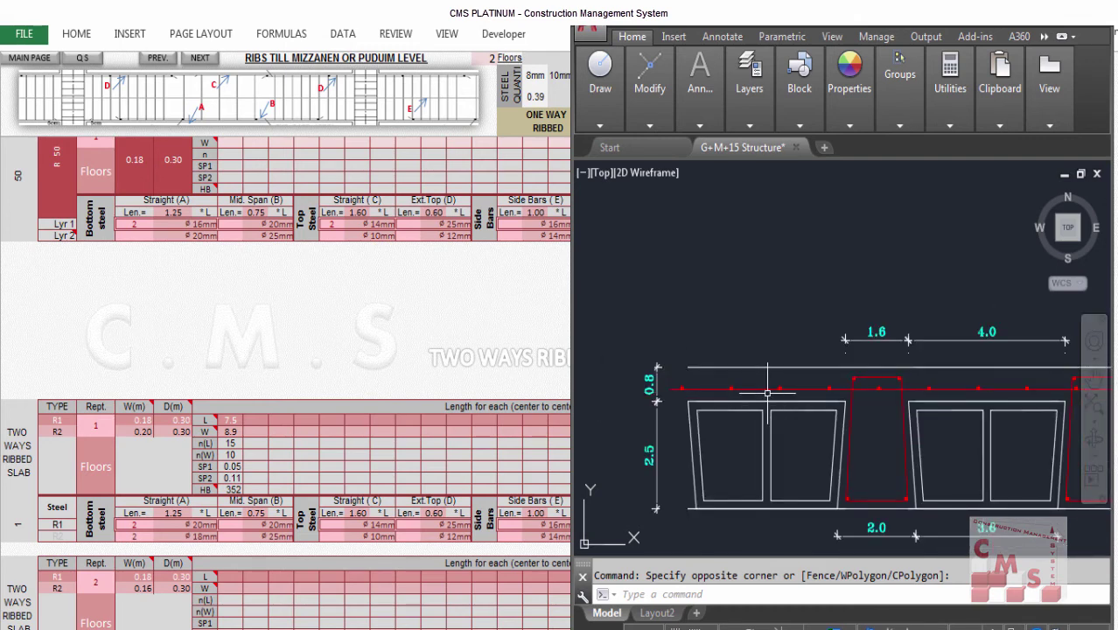
pyautogui.scroll(1, 767, 393)
pyautogui.scroll(-1, 664, 377)
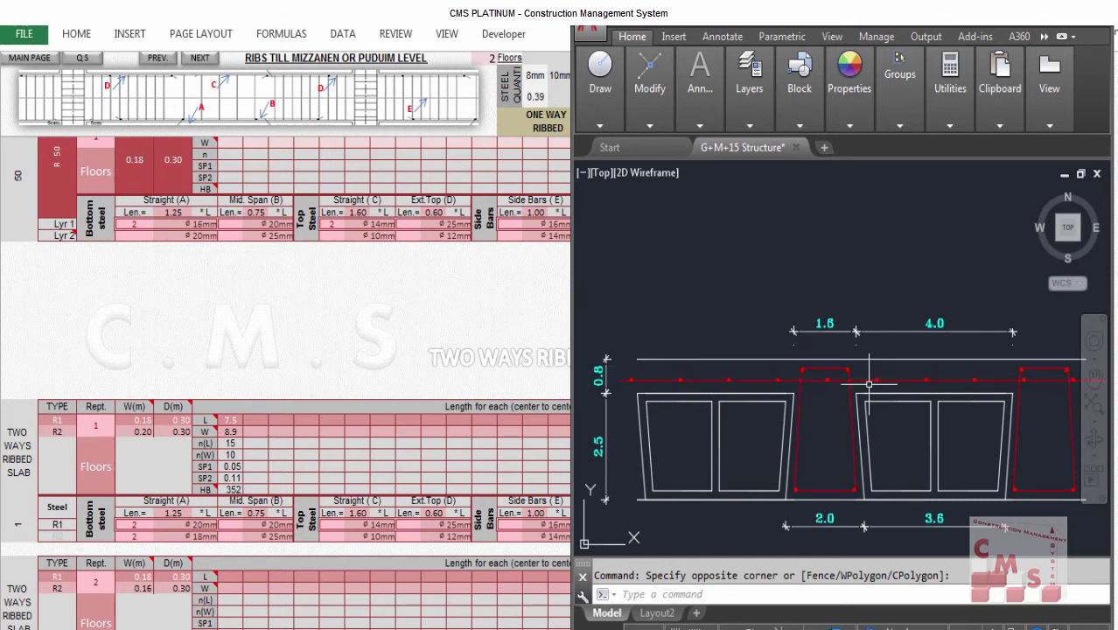
# Step: Return to the workbook and open the slabs till mezzanine or podium sheet from the structure works page
pyautogui.click(461, 378)
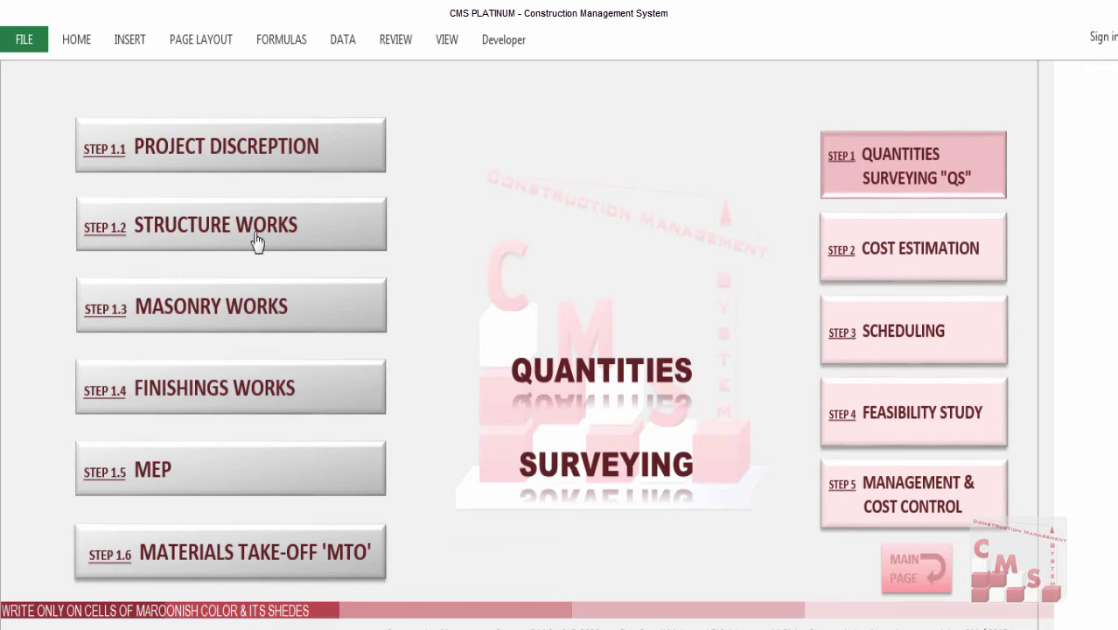
pyautogui.click(257, 237)
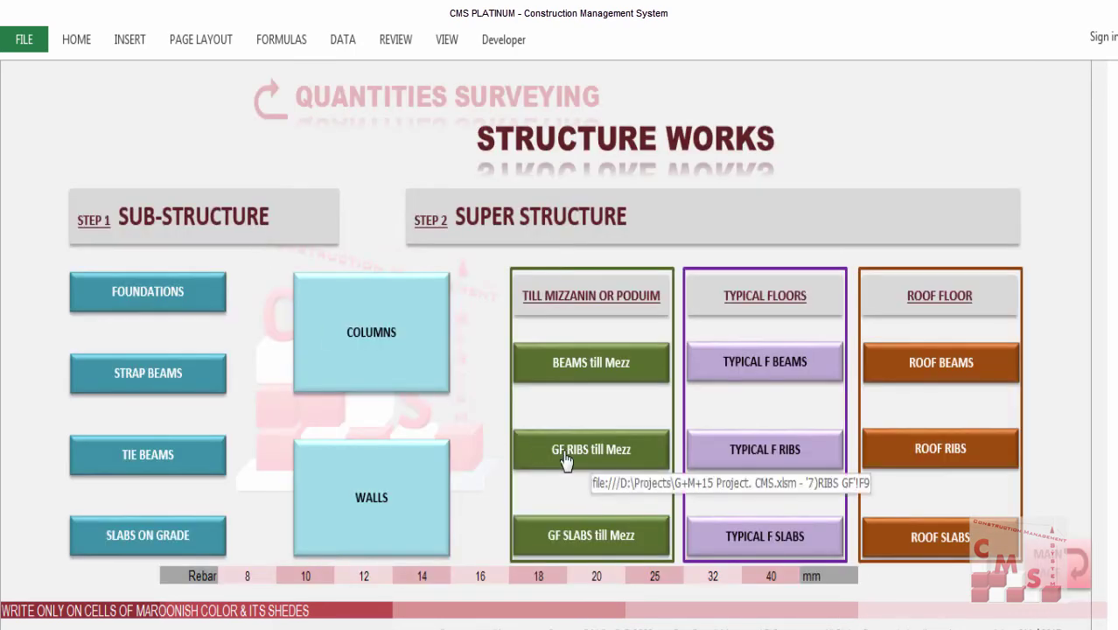
pyautogui.click(565, 458)
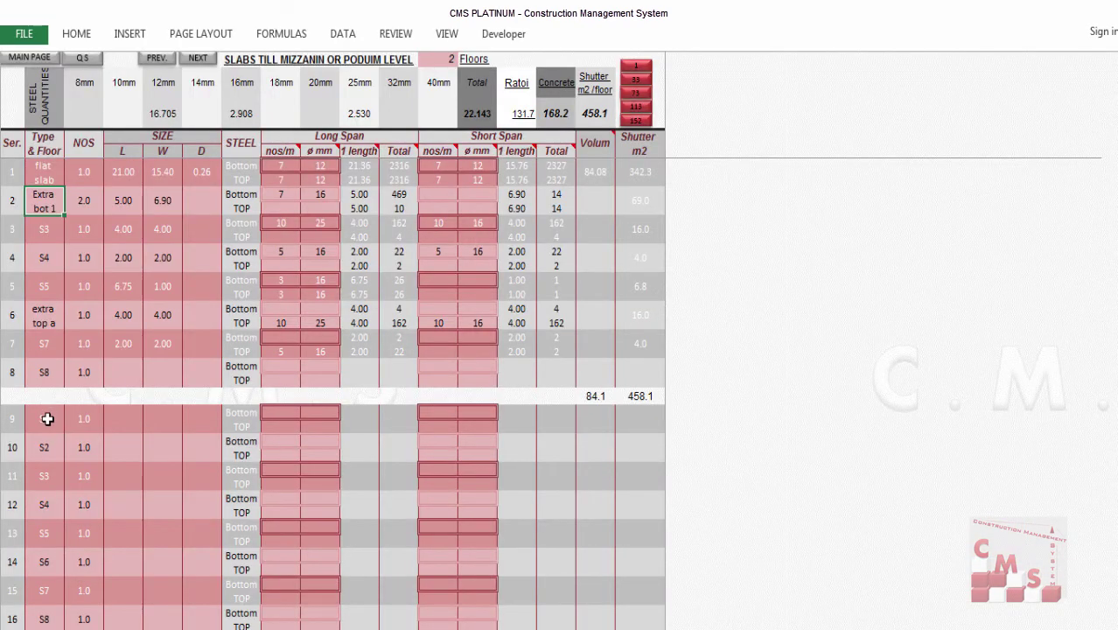
# Step: Name slab row 9 "S ribs" and set its size to L 21, W 15.4 and D 0.08 m
pyautogui.click(47, 419)
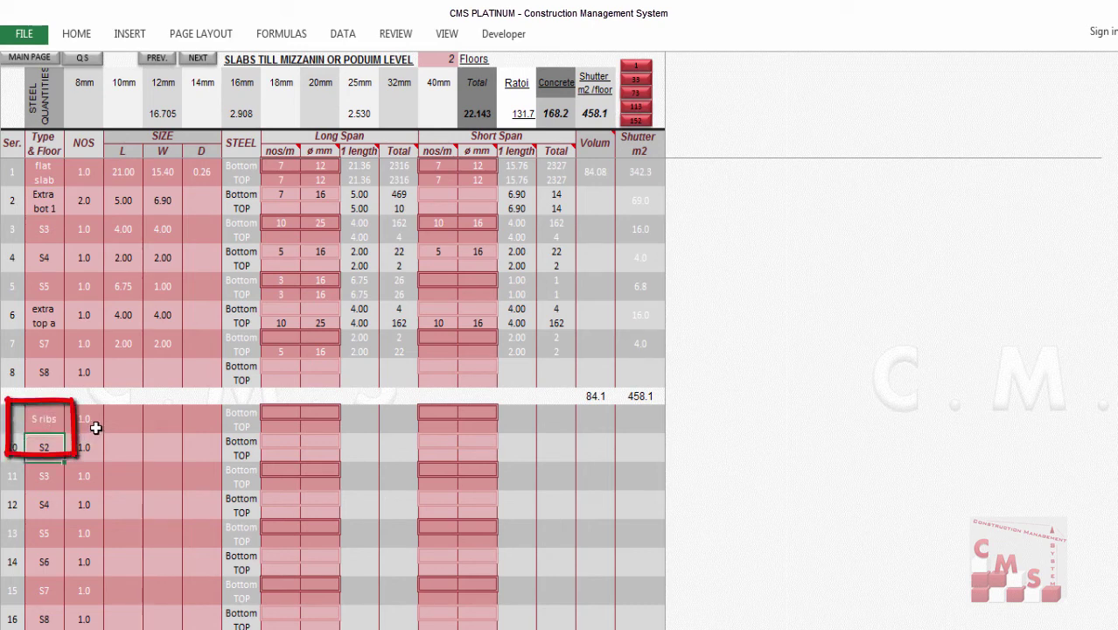
pyautogui.click(112, 415)
pyautogui.click(146, 419)
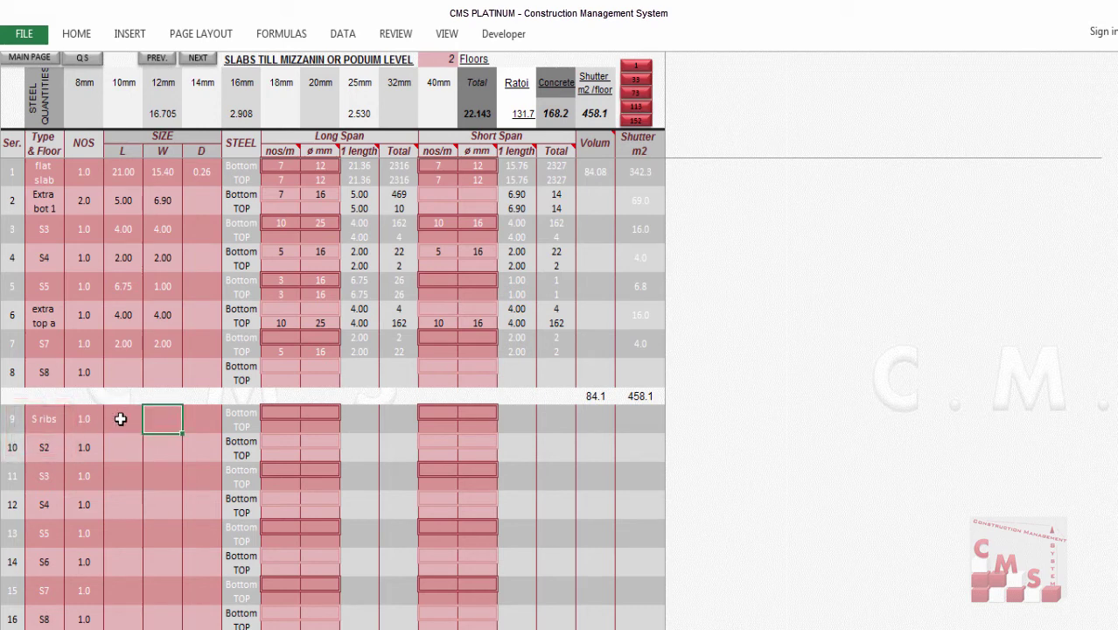
pyautogui.click(120, 416)
pyautogui.write('21')
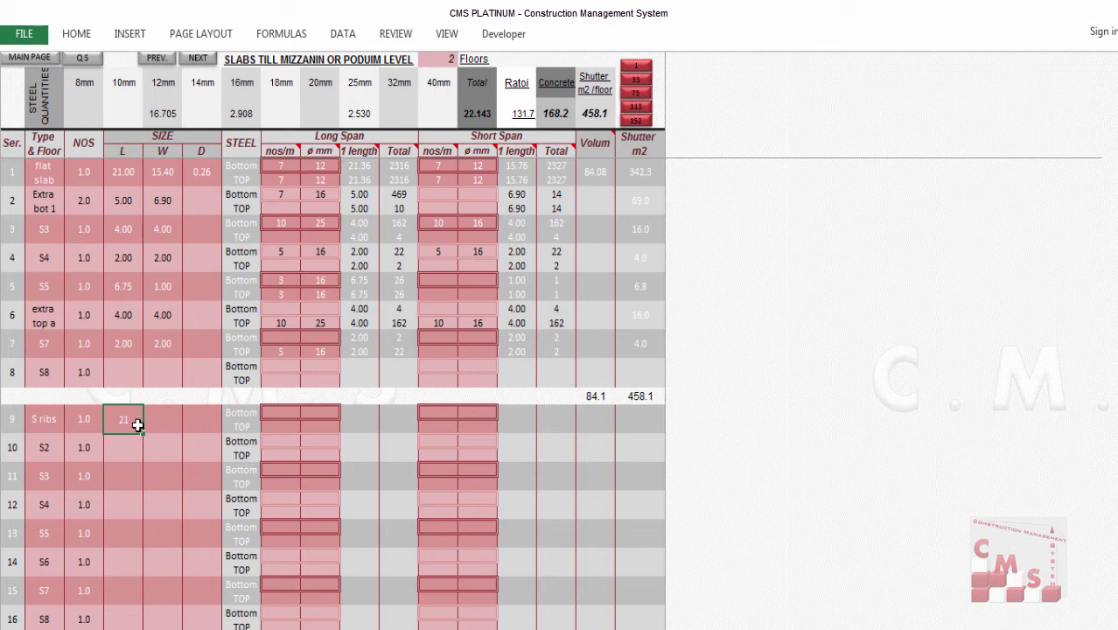
pyautogui.press('Tab')
pyautogui.write('15.4')
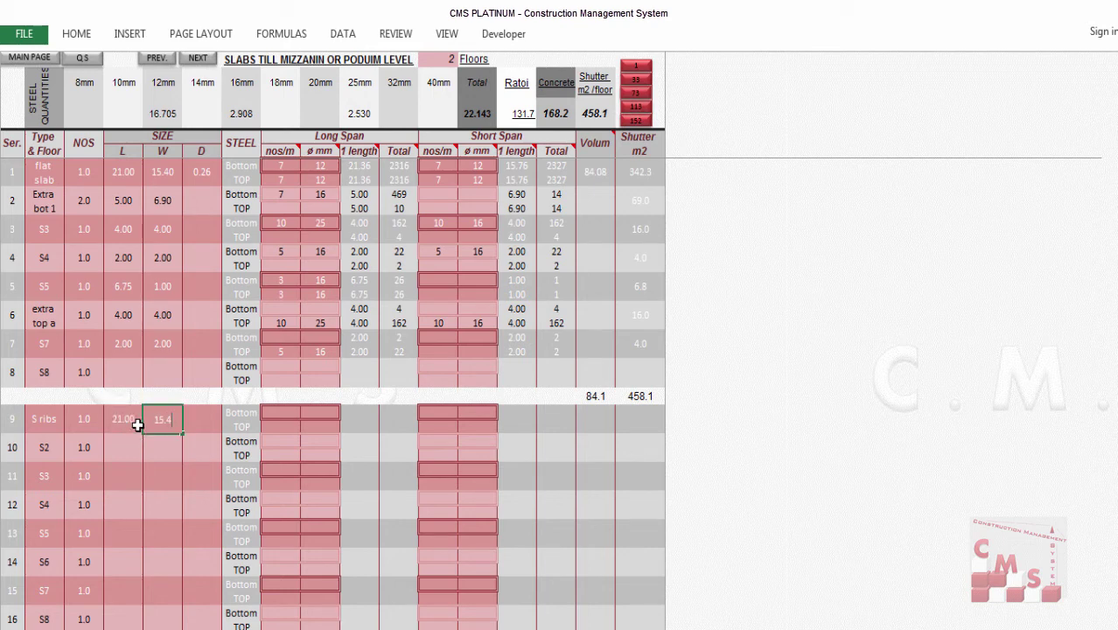
pyautogui.press('Tab')
pyautogui.write('8')
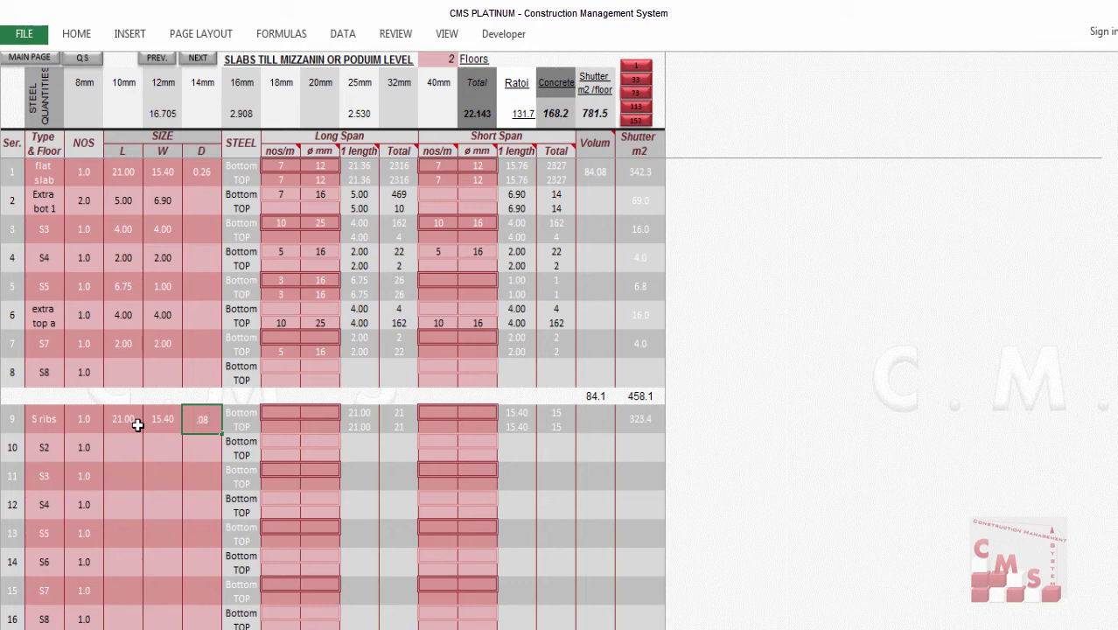
# Step: Set the S ribs slab's long-span bottom steel to 5 bars per metre of 8 mm and go to its short-span bottom steel
pyautogui.click(282, 413)
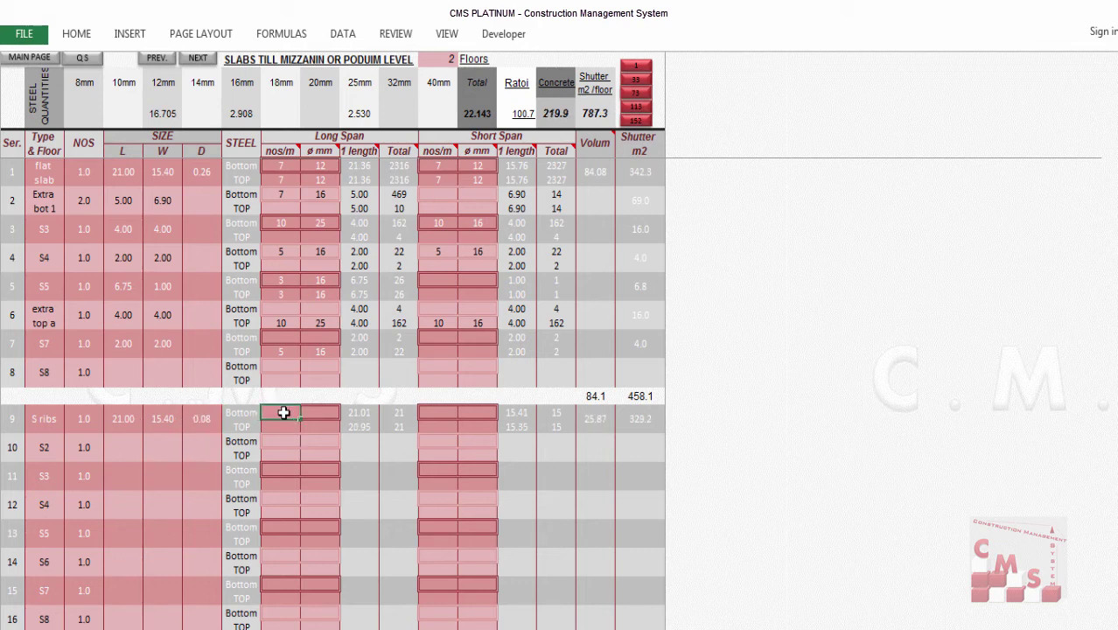
pyautogui.write('5')
pyautogui.click(320, 413)
pyautogui.click(346, 412)
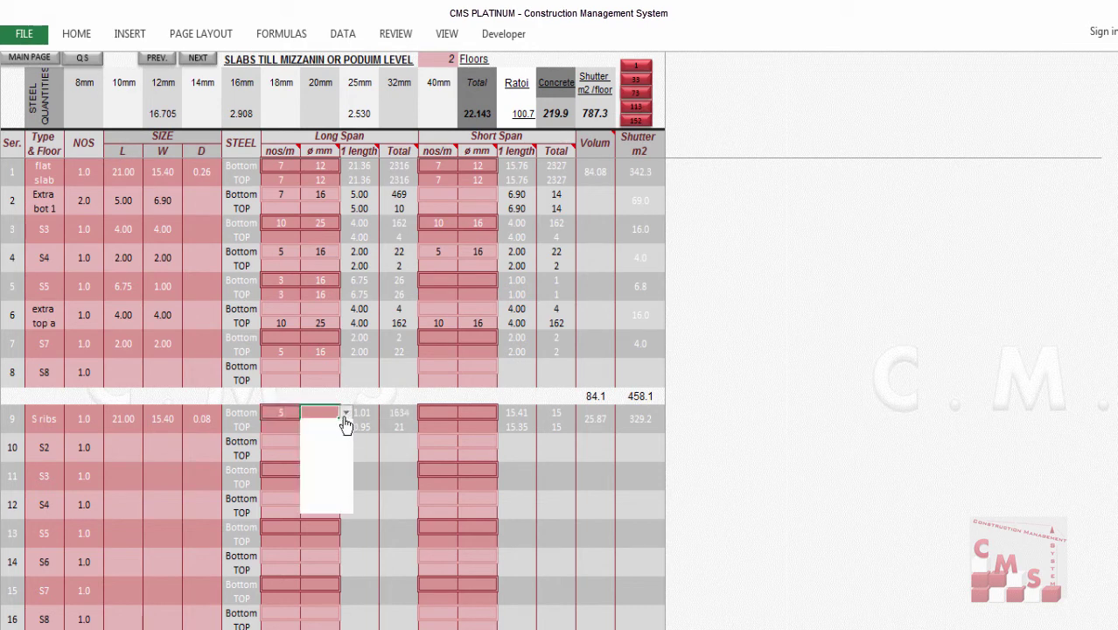
pyautogui.click(316, 429)
pyautogui.click(446, 412)
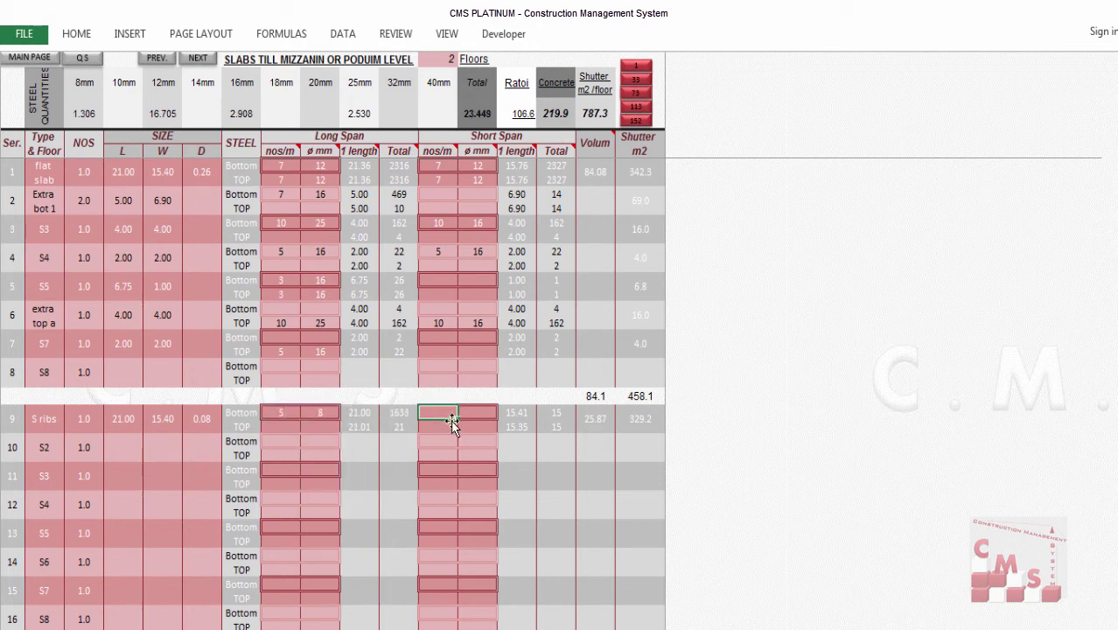
pyautogui.click(478, 412)
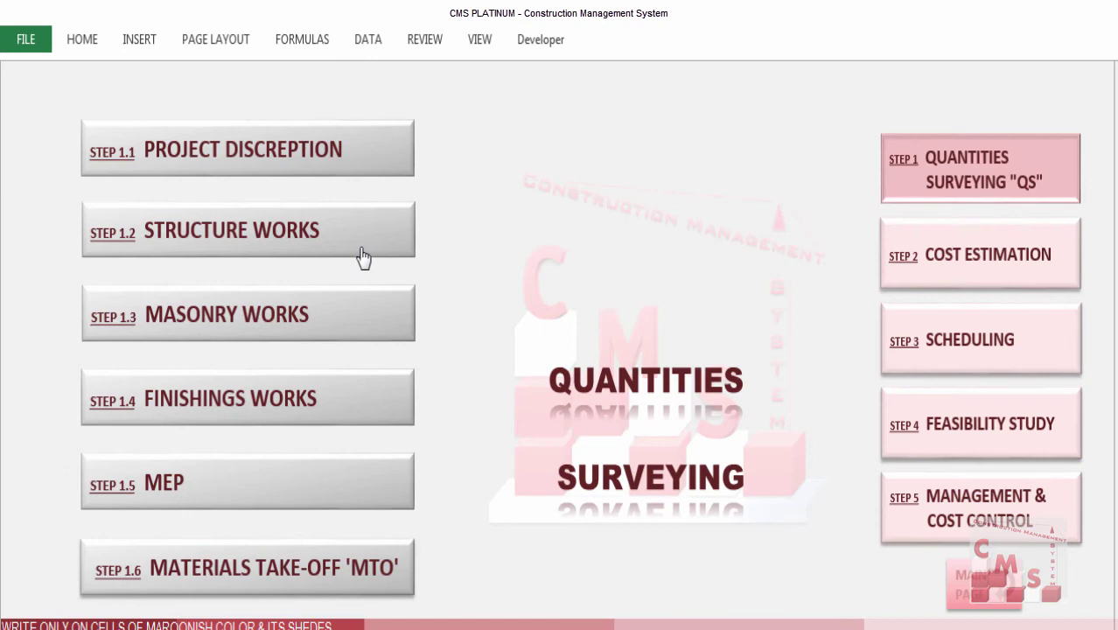
# Step: From the structure works page, open the beams till mezzanine or podium sheet and name the fourth beam DR
pyautogui.click(357, 263)
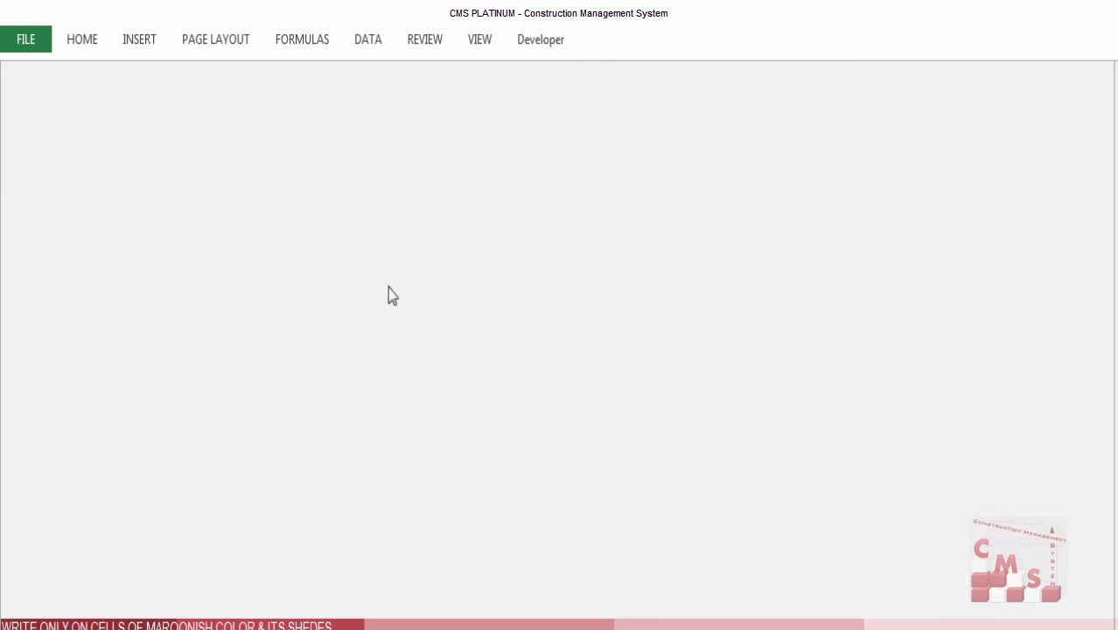
pyautogui.click(610, 375)
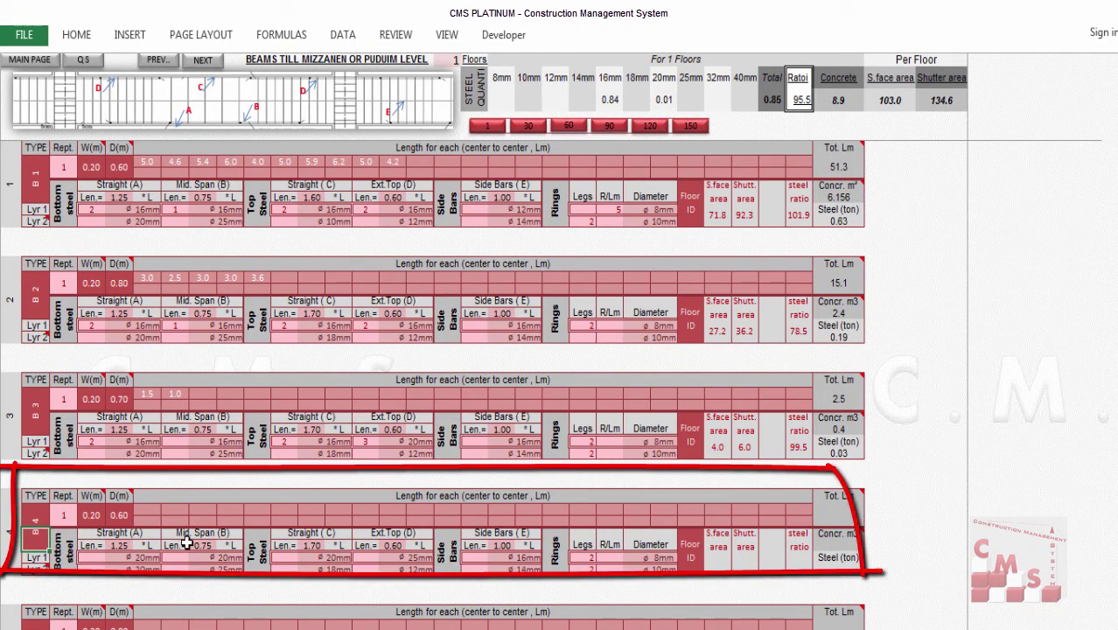
pyautogui.press('Delete')
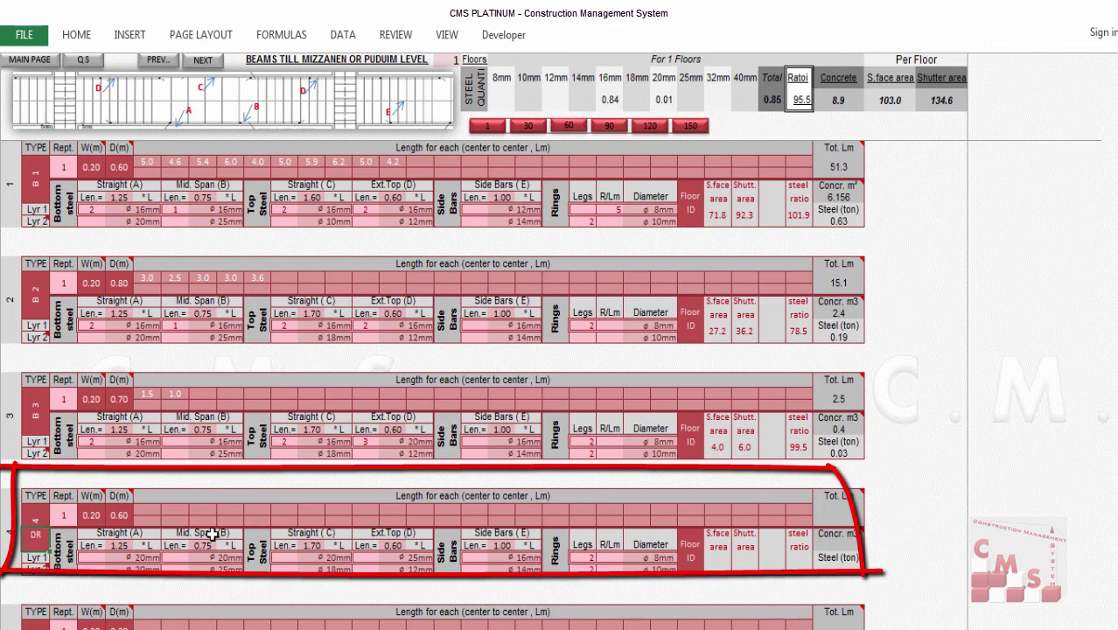
pyautogui.write('DR')
# Step: Set beam DR's depth to 0.25 m and enter its first length as 8.9 m
pyautogui.click(124, 521)
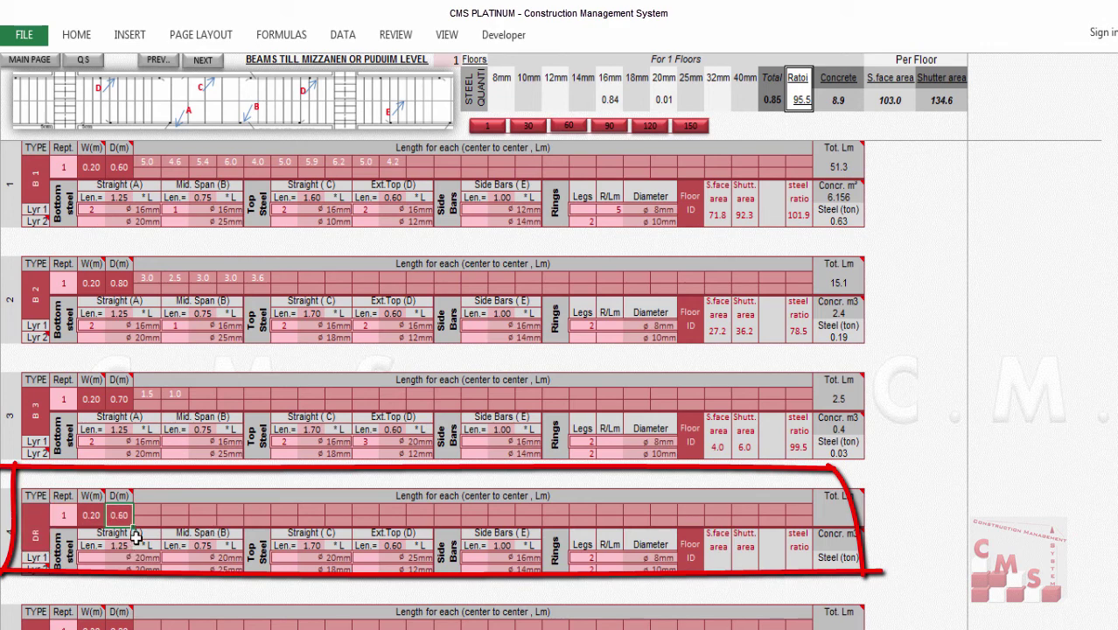
pyautogui.write('.2')
pyautogui.write('5')
pyautogui.click(147, 513)
pyautogui.write('8.9')
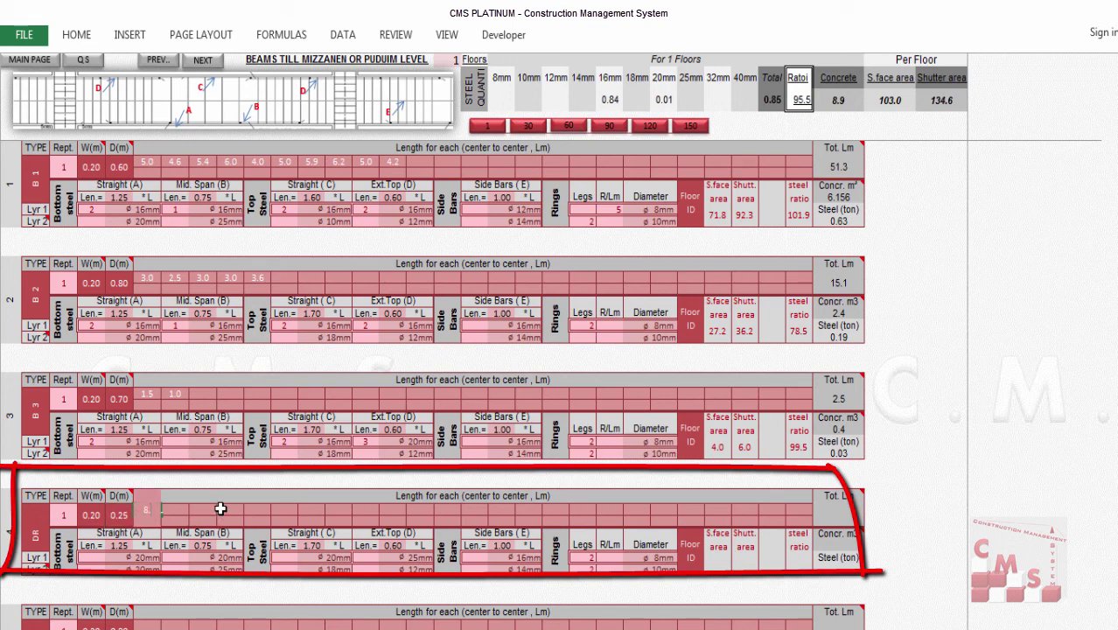
# Step: Check the DR row's size, bottom steel, top steel and stirrups in the AutoCAD schedule of ribs, and return to the workbook
pyautogui.hotkey('alt', 'Tab')
pyautogui.scroll(3, 652, 519)
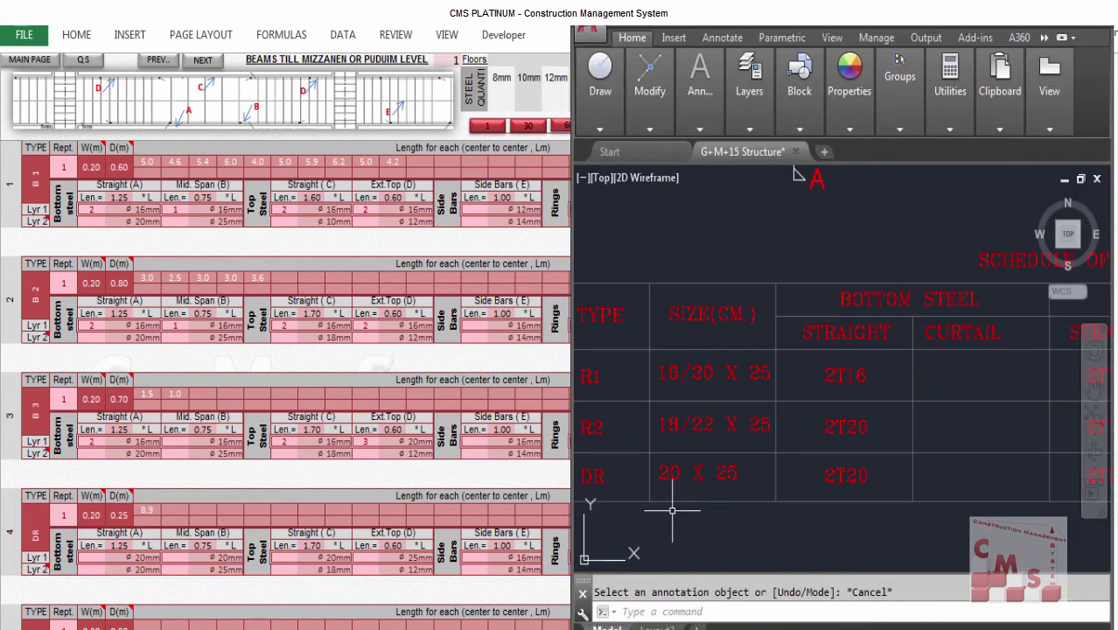
pyautogui.moveTo(879, 494); pyautogui.dragTo(728, 492)
pyautogui.moveTo(966, 477); pyautogui.dragTo(679, 494)
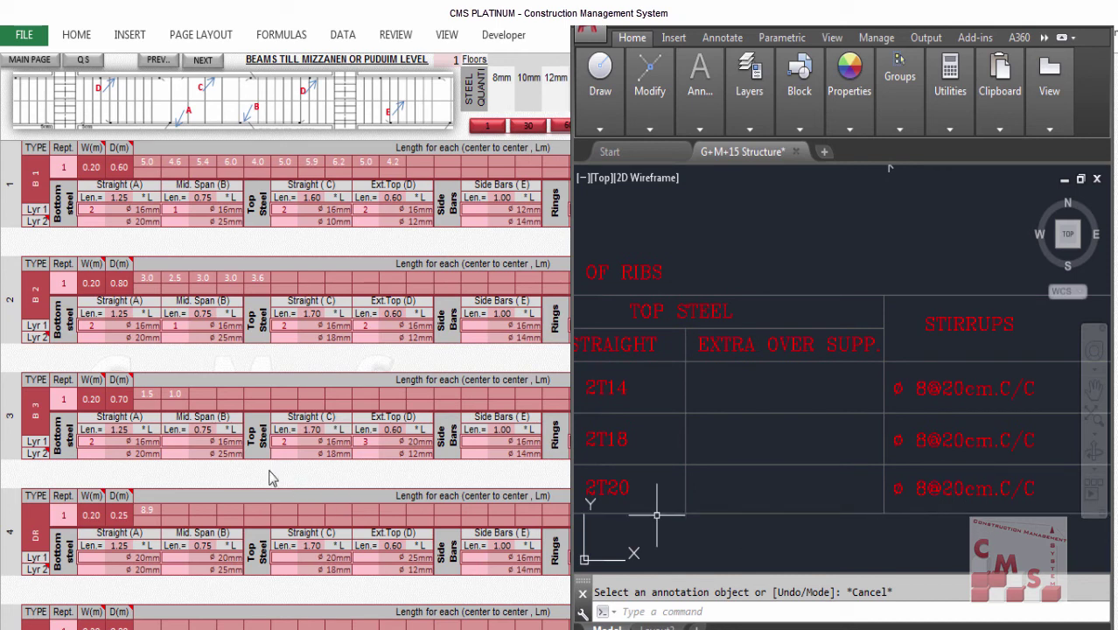
pyautogui.hotkey('alt', 'Tab')
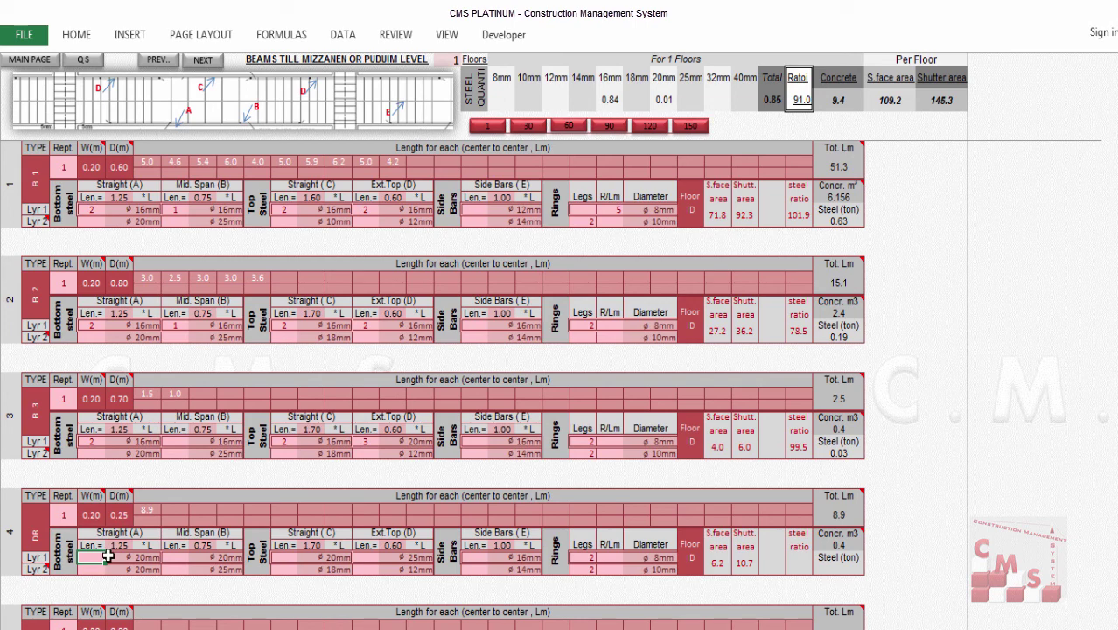
# Step: Give beam DR 2 straight 20 mm bars bottom and top and 5 rings of 8 mm per metre, and return to structure works
pyautogui.write('2')
pyautogui.click(297, 560)
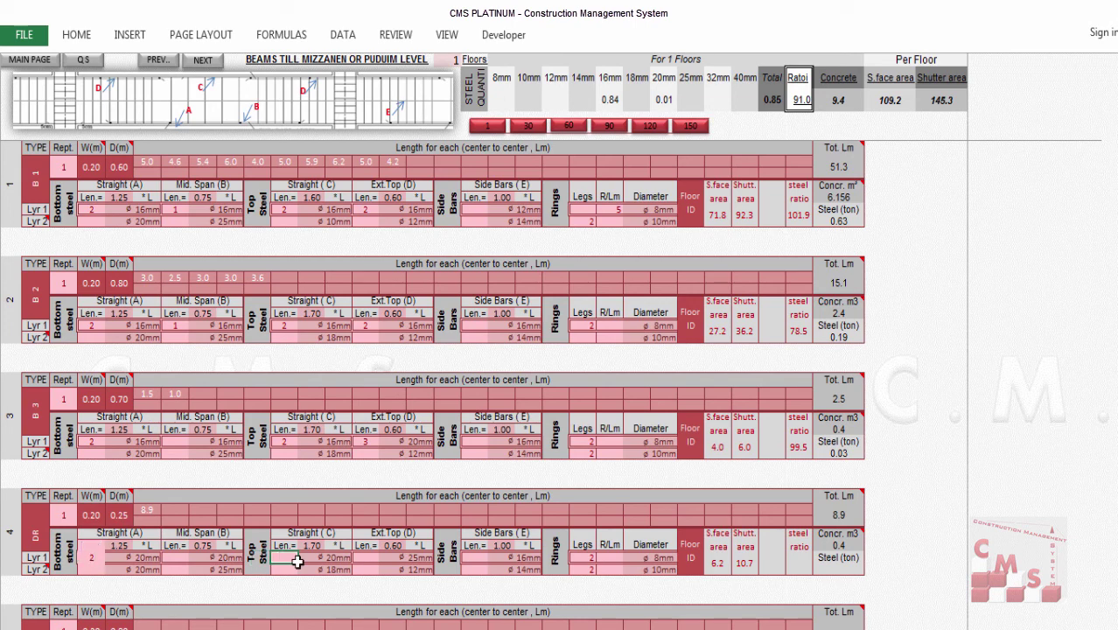
pyautogui.write('2')
pyautogui.click(614, 556)
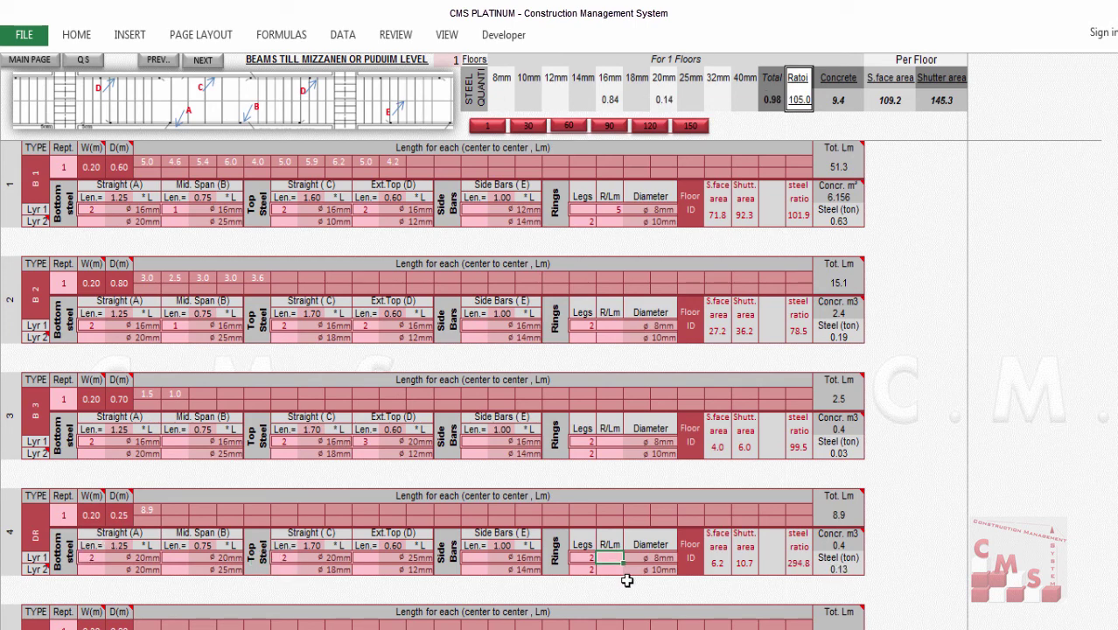
pyautogui.write('1')
pyautogui.press('Return')
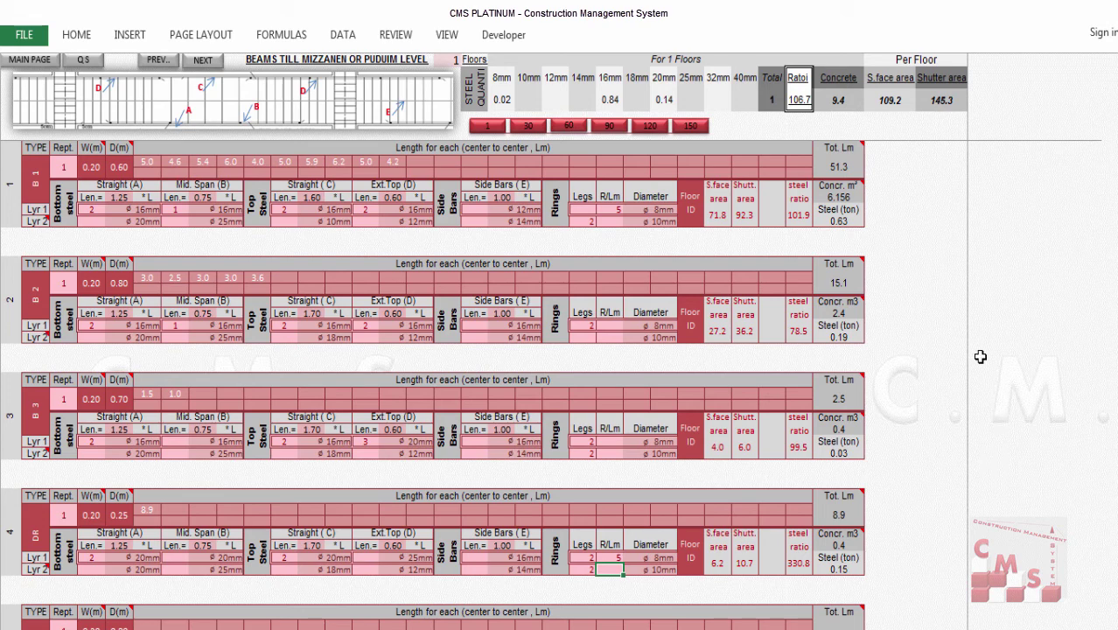
pyautogui.click(12, 61)
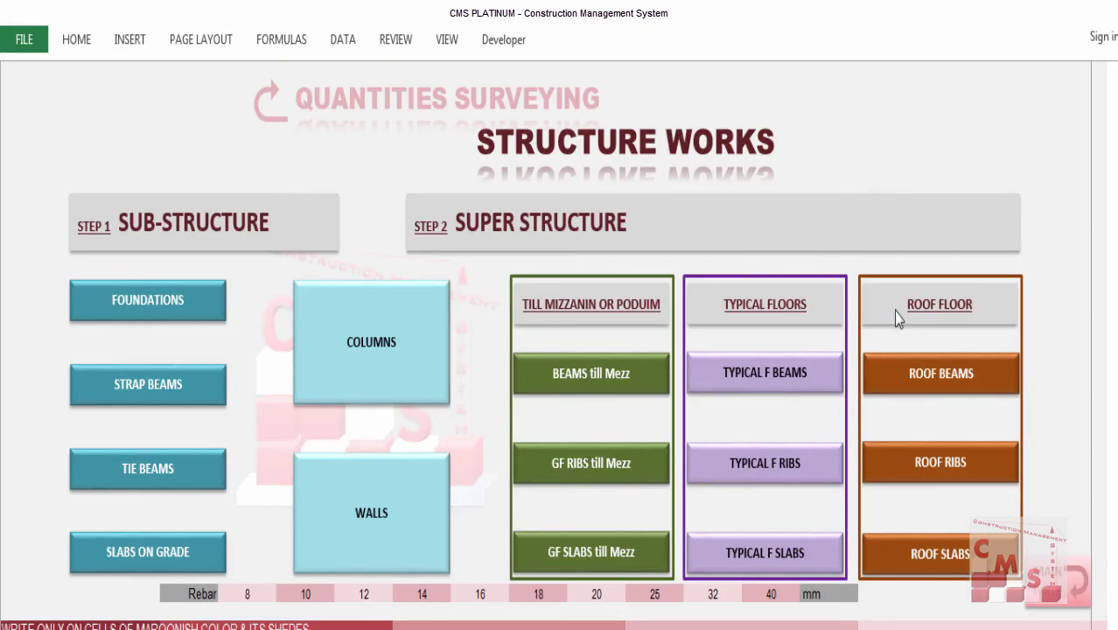